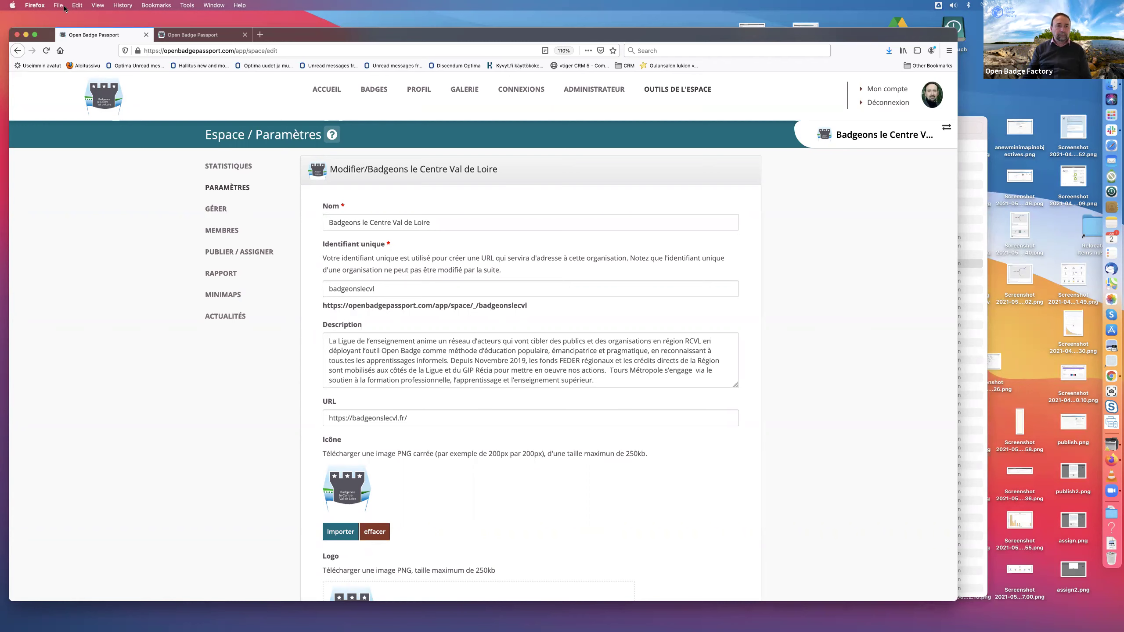
Step: Maximise the browser window and view the Badgeons le Centre Val de Loire space's customised login page, returning to its settings
click(36, 35)
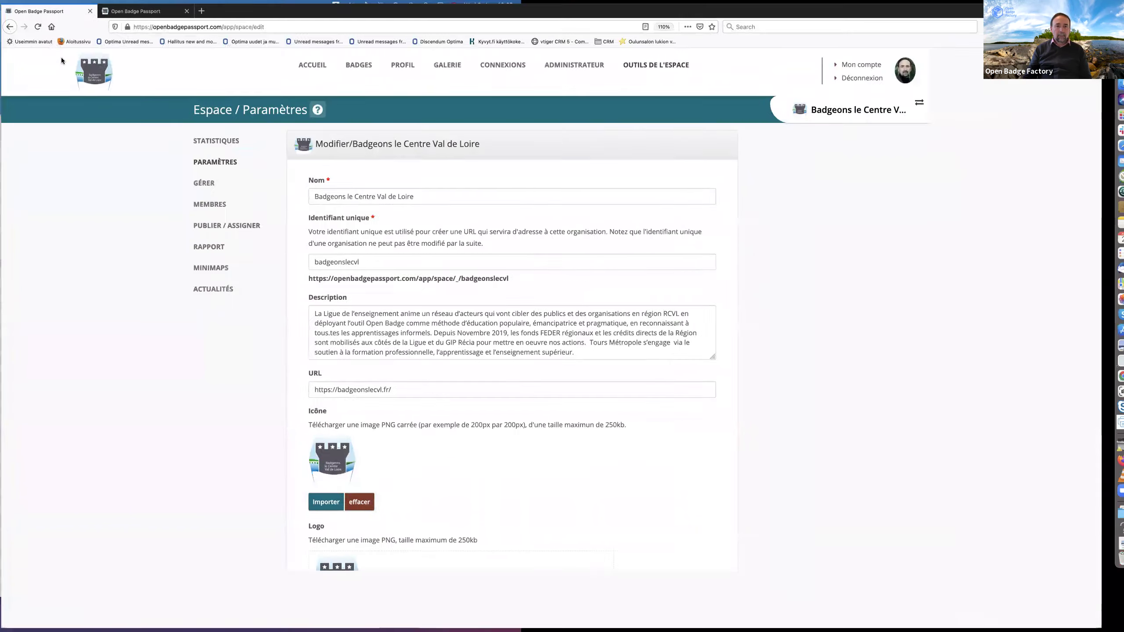
click(156, 8)
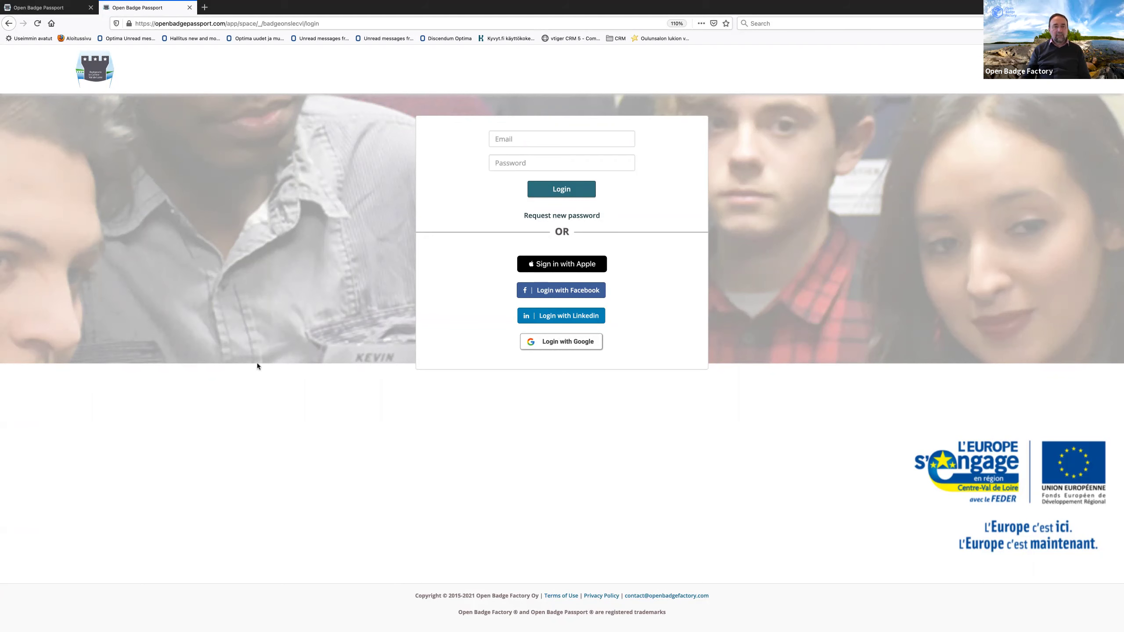
click(45, 8)
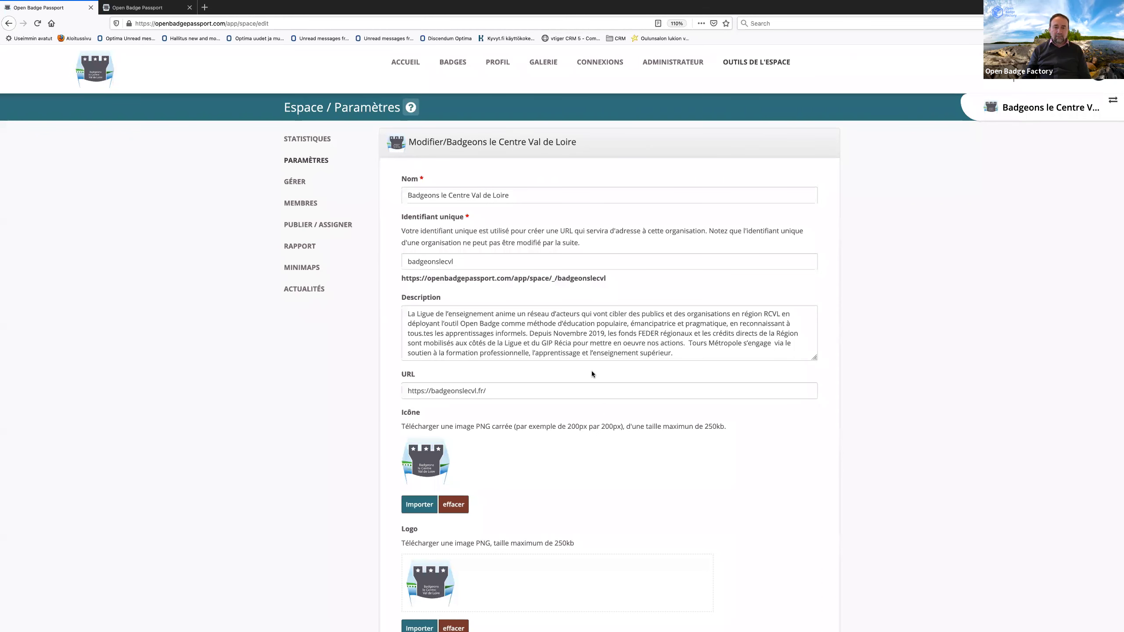
Step: Review the space's identity settings, from description and icon to logo, theme colours and home page background
scroll(592, 371, down, 5)
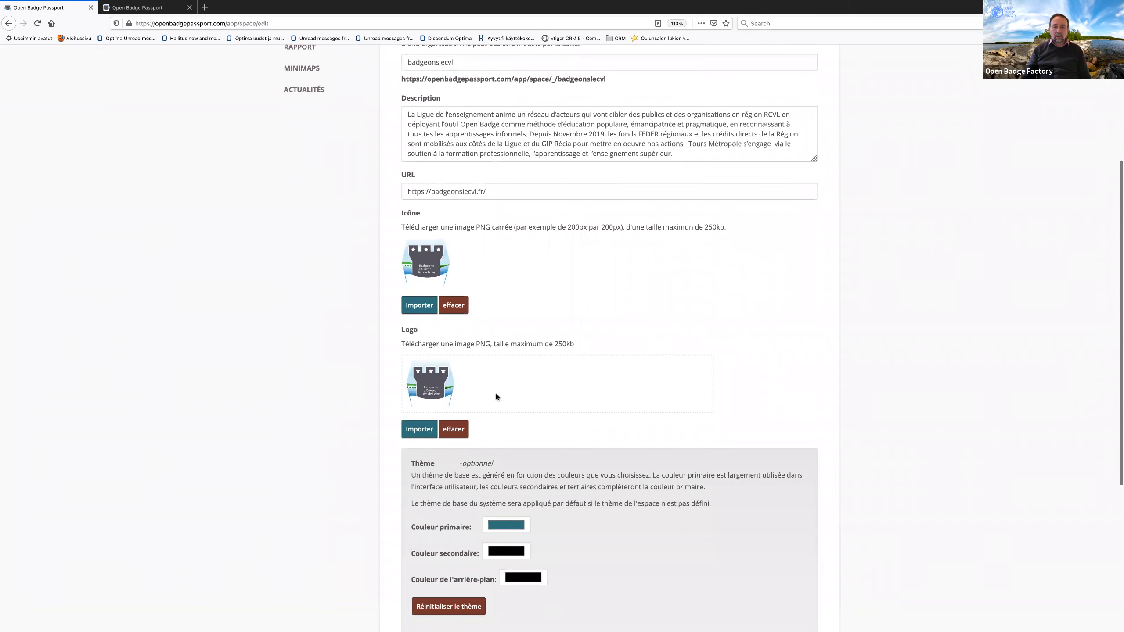
scroll(466, 387, down, 1)
scroll(466, 387, down, 1)
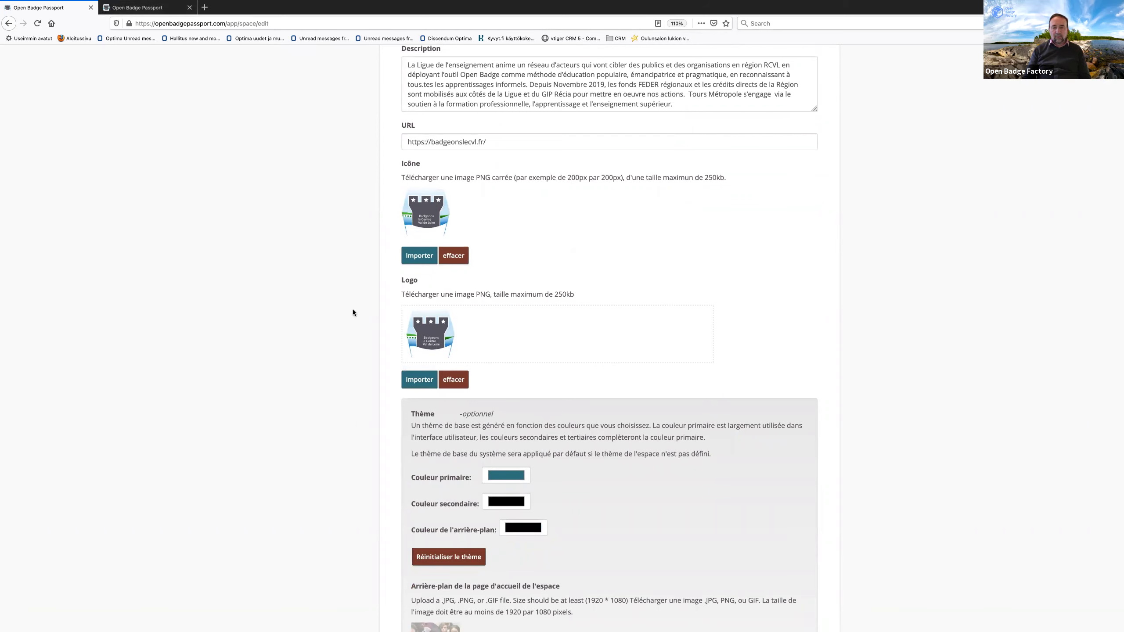
scroll(354, 313, down, 5)
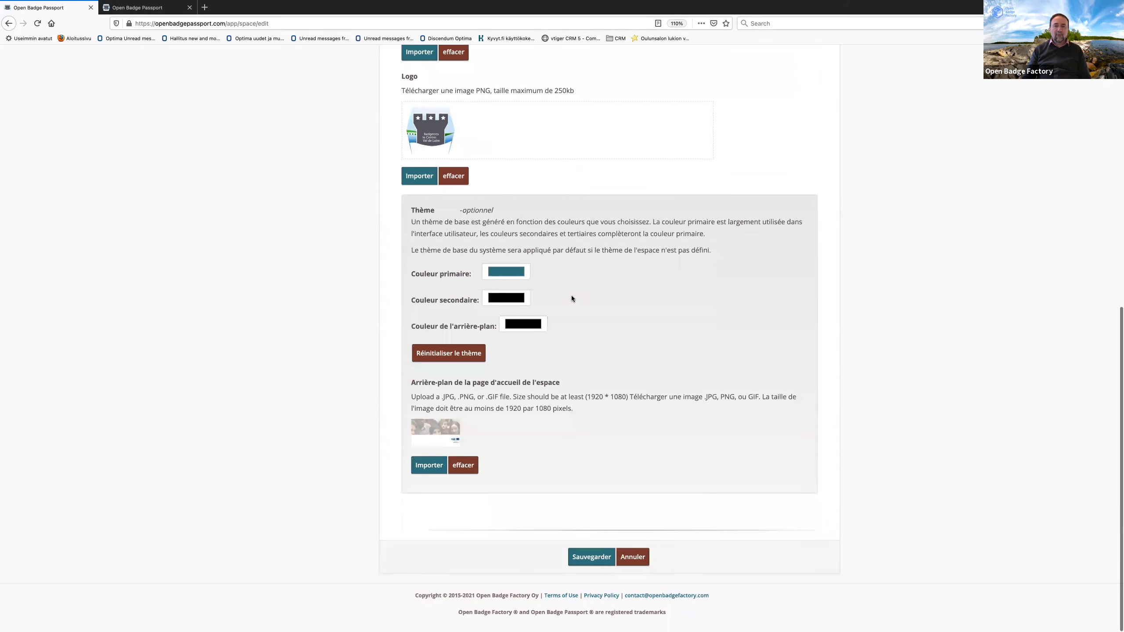
Step: Look at the colour picker for the theme's secondary colour and close it without choosing a colour
click(511, 299)
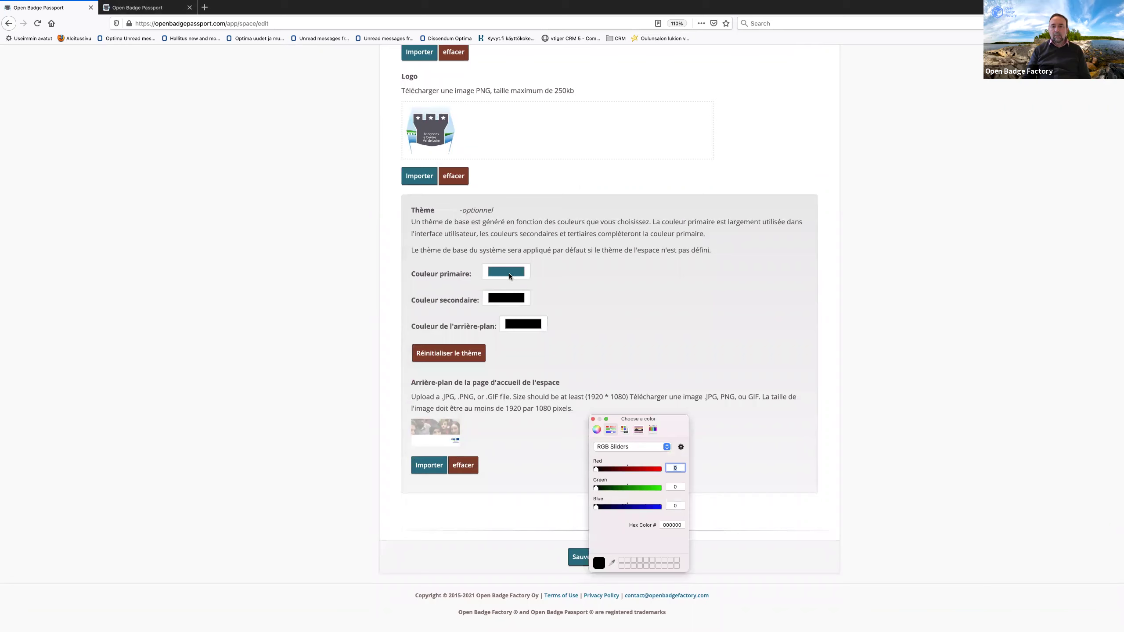
click(1022, 410)
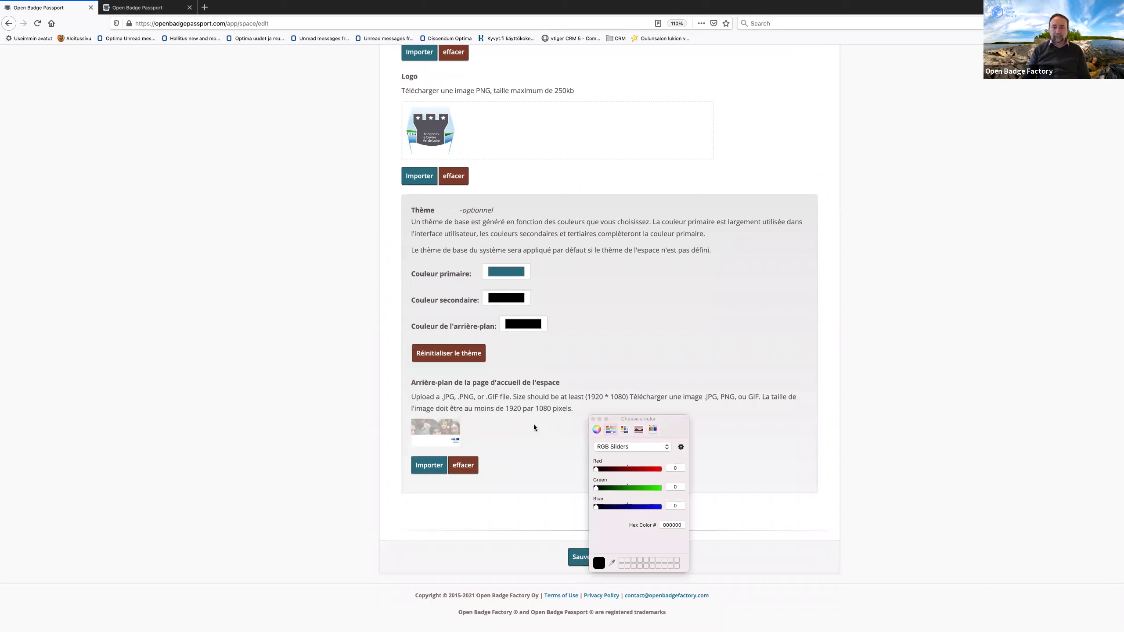
click(594, 419)
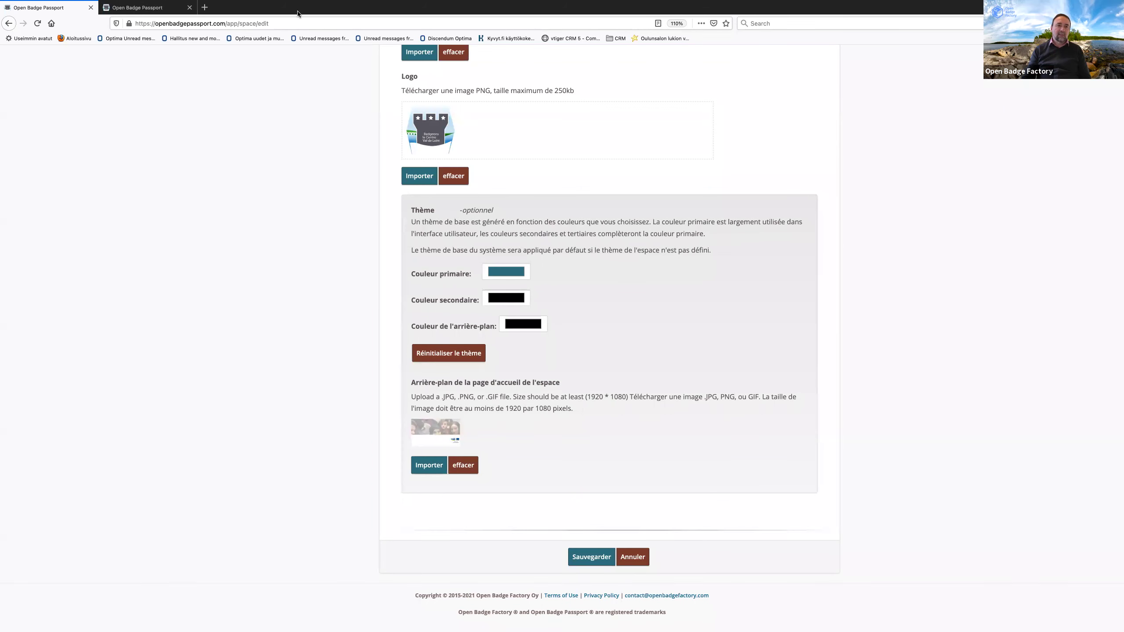
Step: Compare the space's login page with its theme settings, and go back to the start of the settings form
click(146, 7)
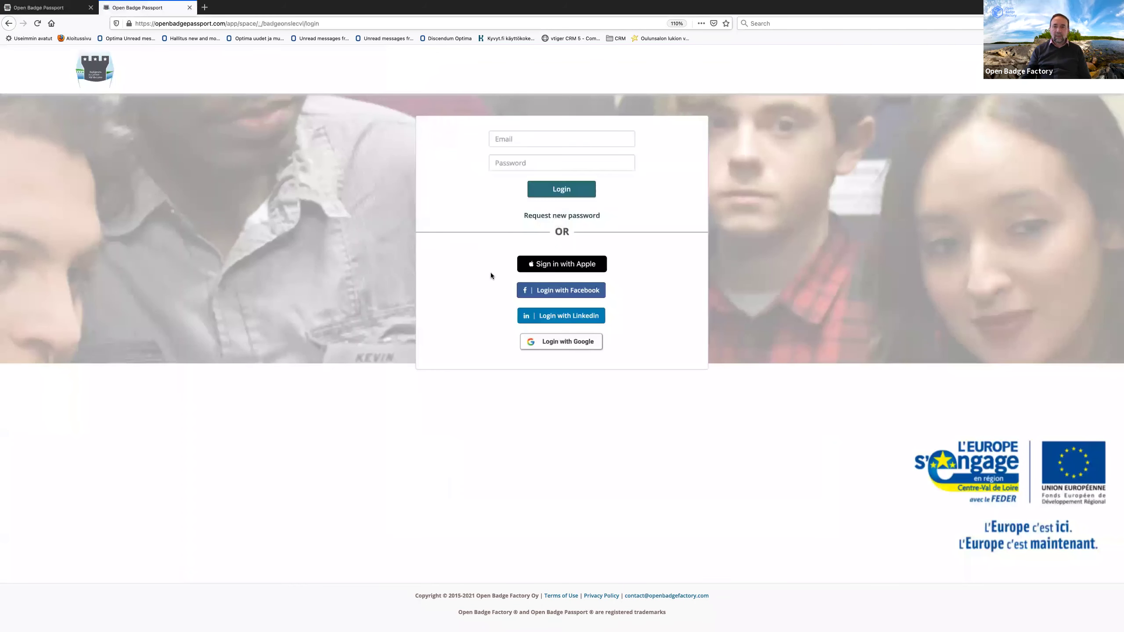
click(44, 7)
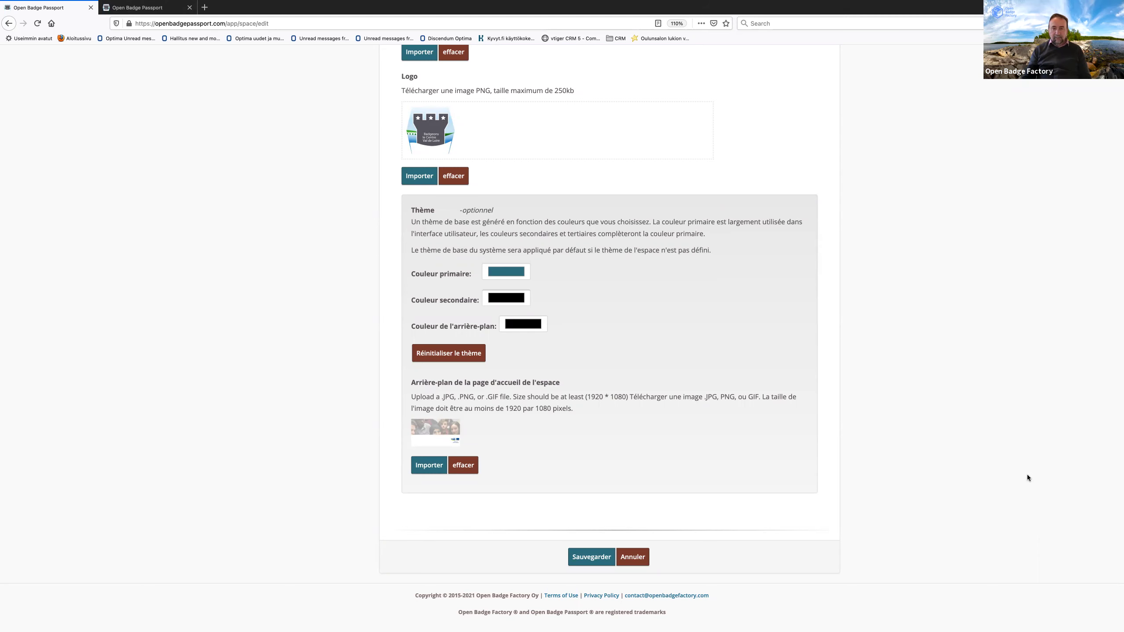
scroll(1027, 475, up, 10)
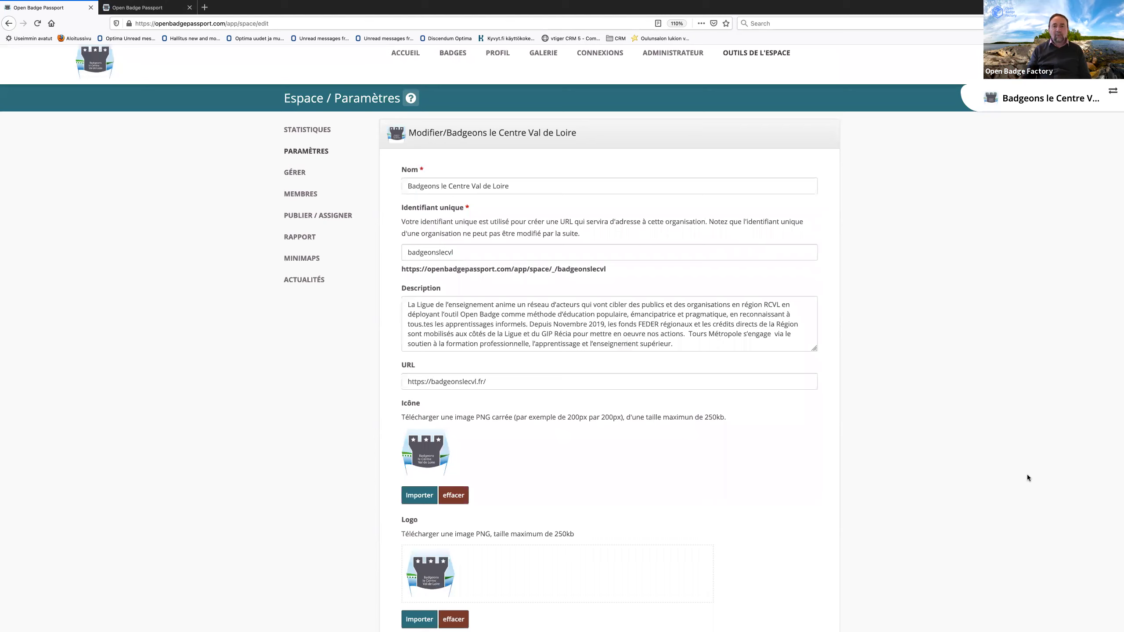
scroll(1027, 475, up, 1)
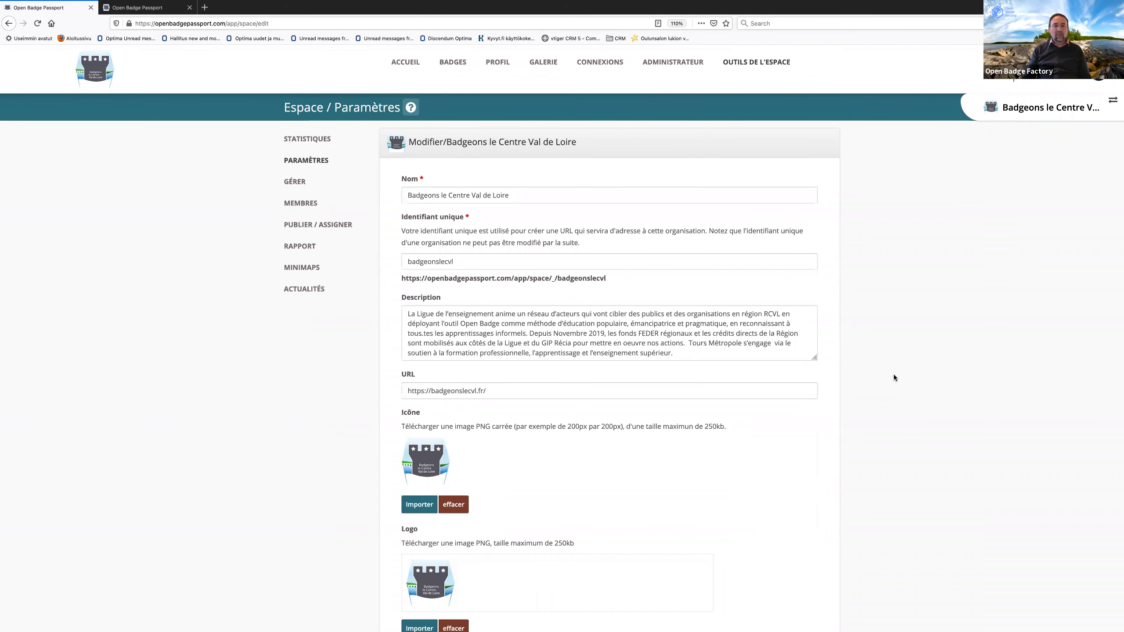
Step: Sign in to the Badgeons le Centre Val de Loire space from its login page using the Google login
click(139, 9)
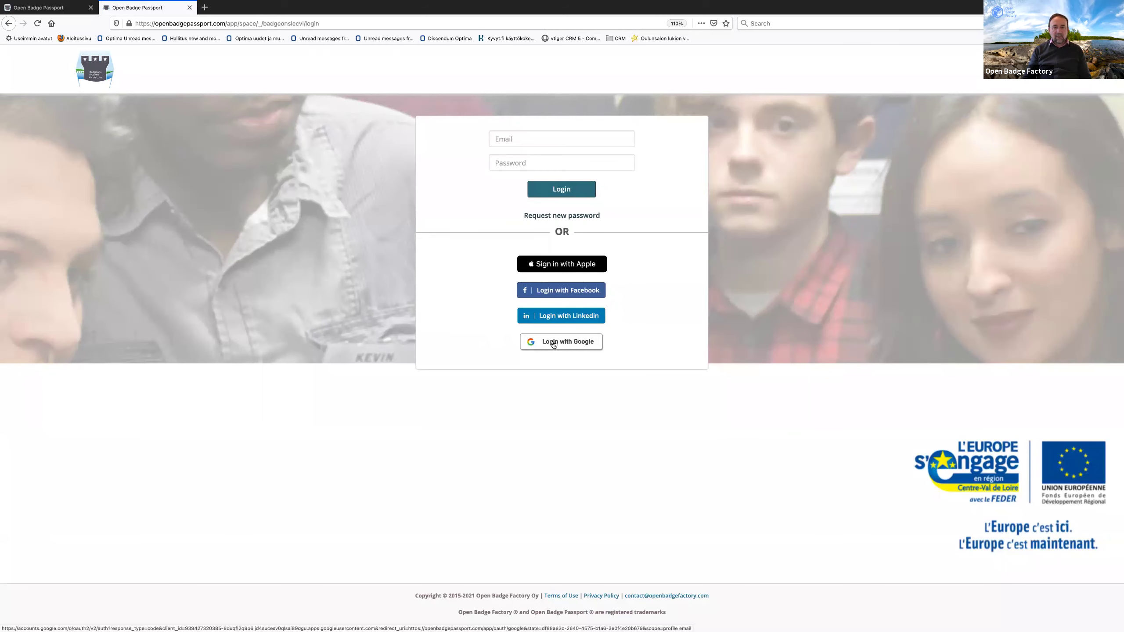
click(93, 12)
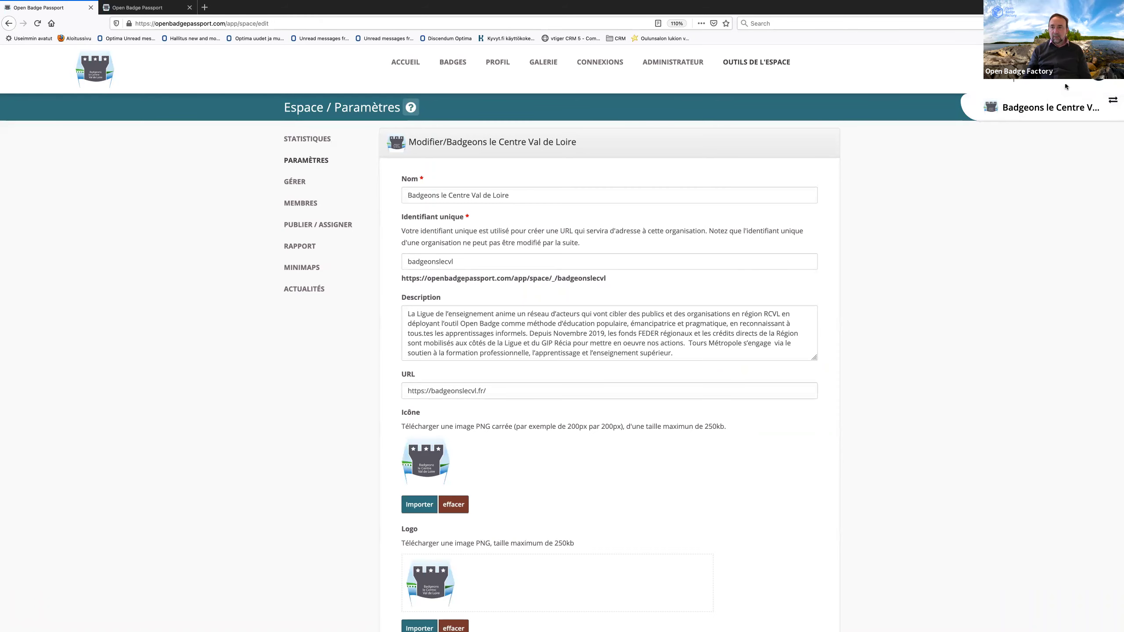
click(156, 6)
click(589, 345)
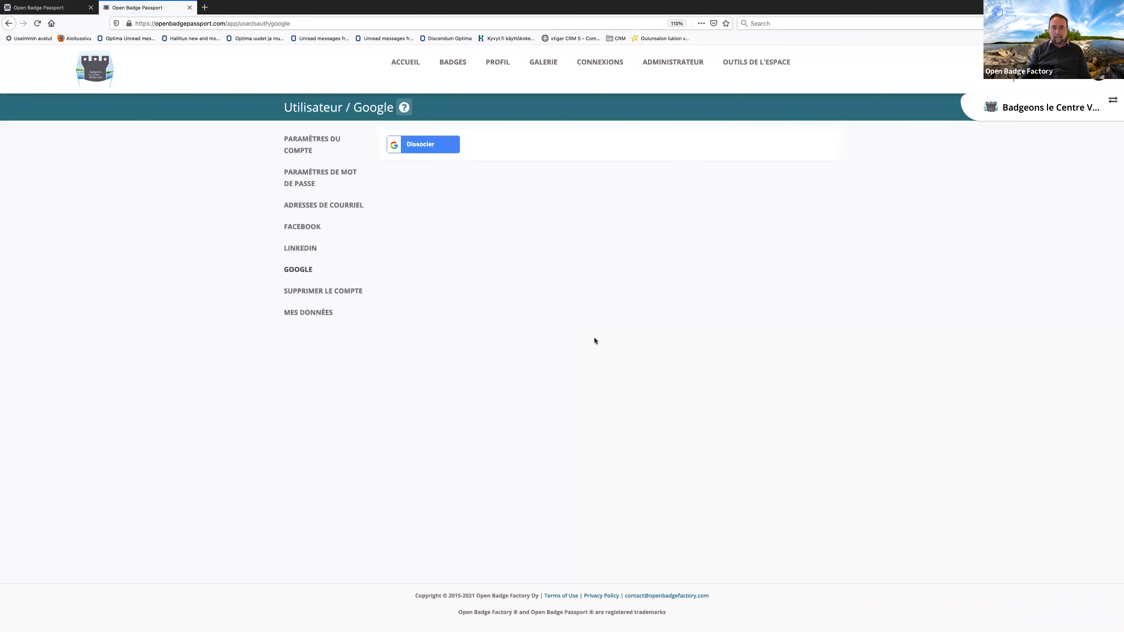
Step: Look over the space's dashboard and the Mes badges page, and check the notifications from the dashboard
click(406, 62)
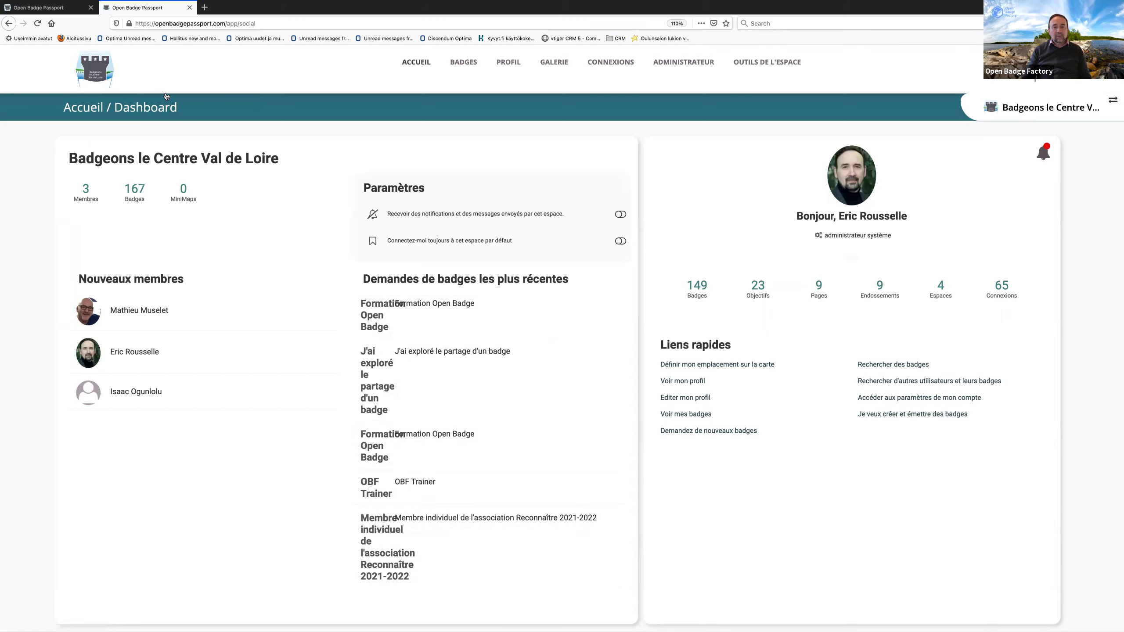
click(463, 62)
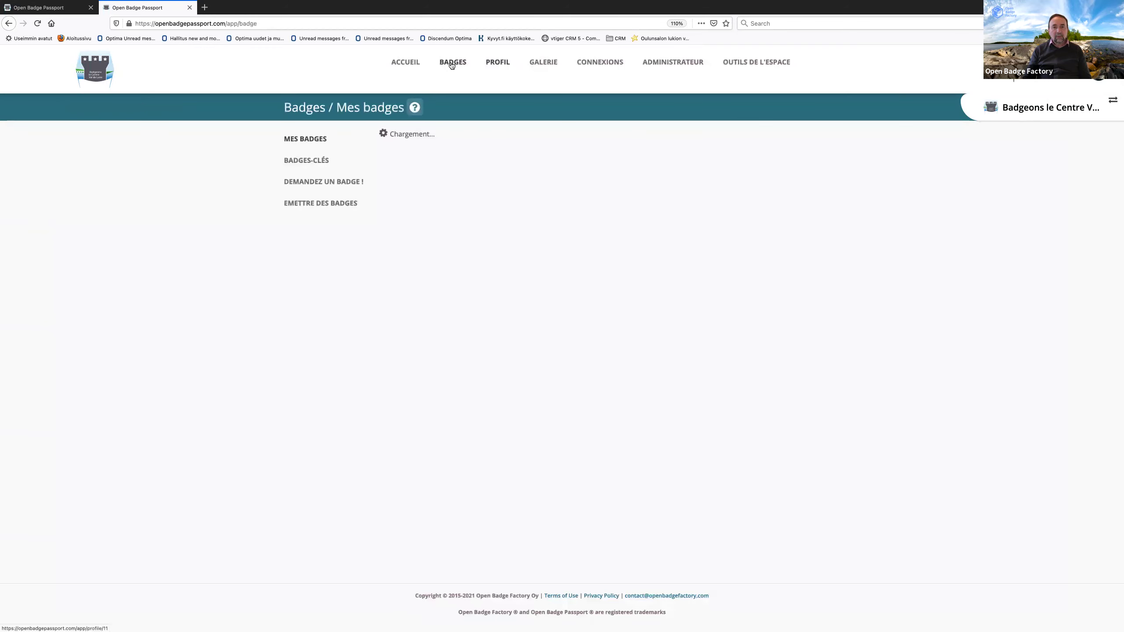
click(408, 63)
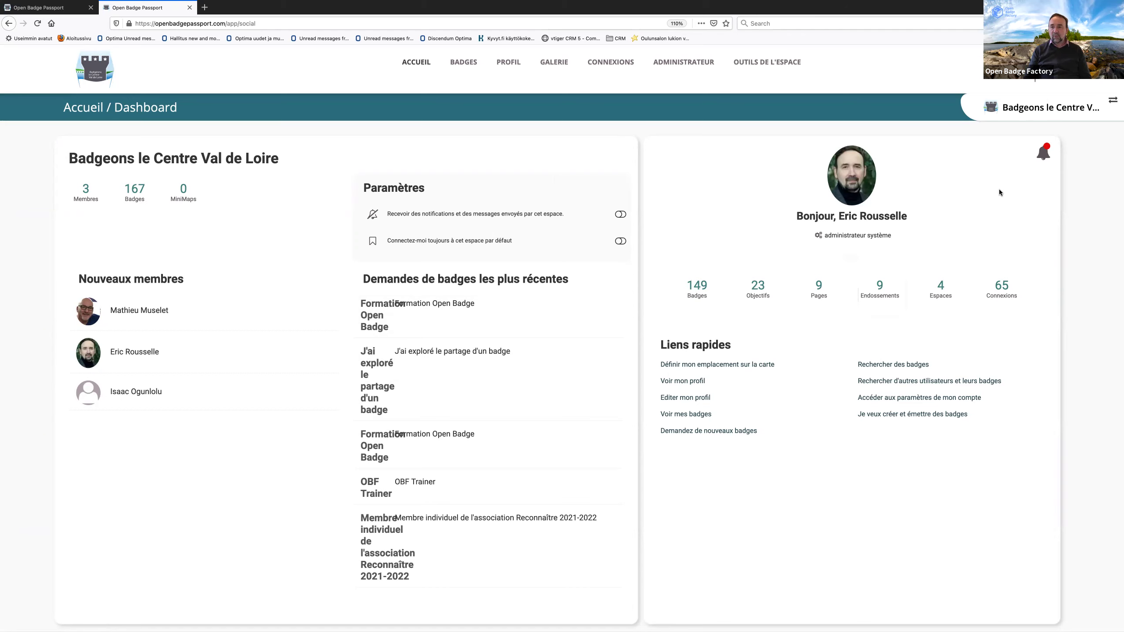
click(1044, 154)
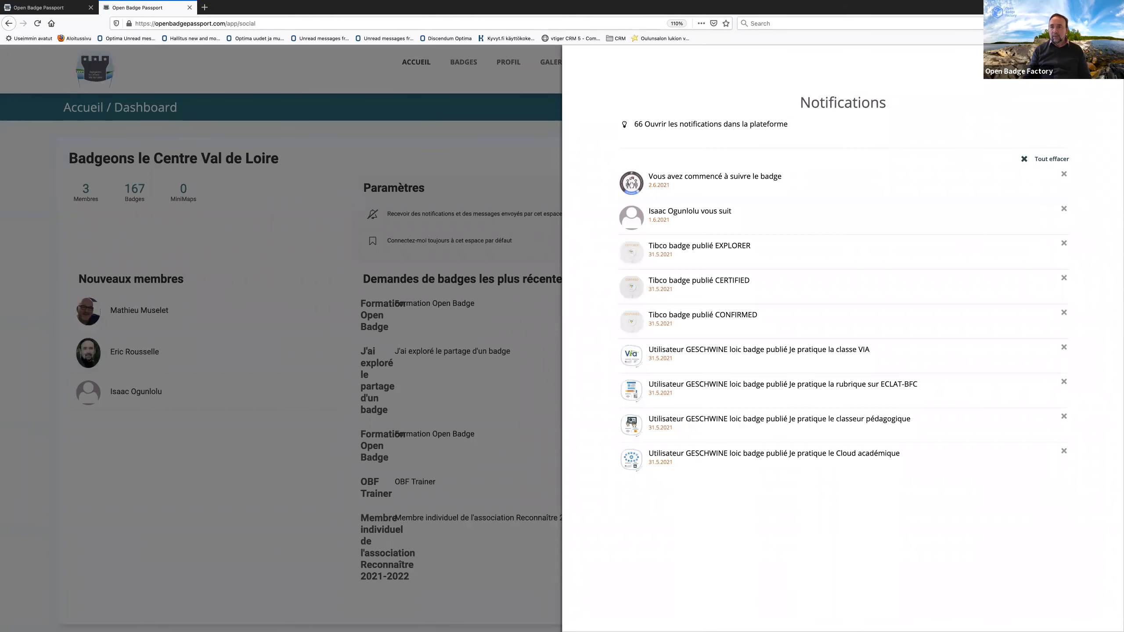
key(Escape)
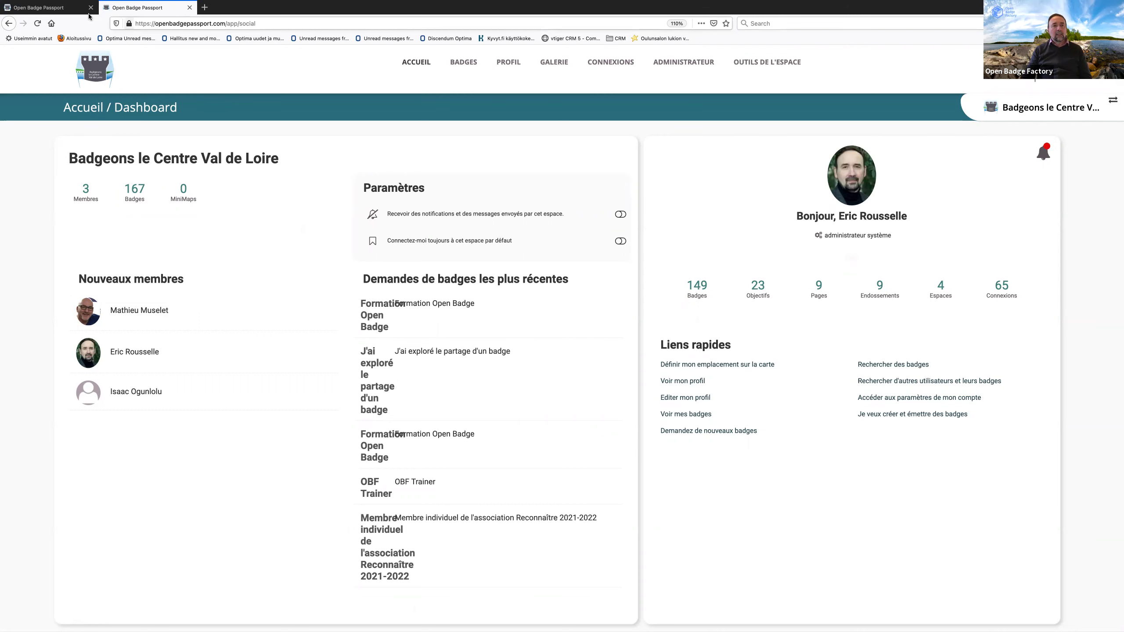
Step: Switch from the Badgeons le Centre Val de Loire space to the main Open Badge Passport and view its dashboard
click(67, 9)
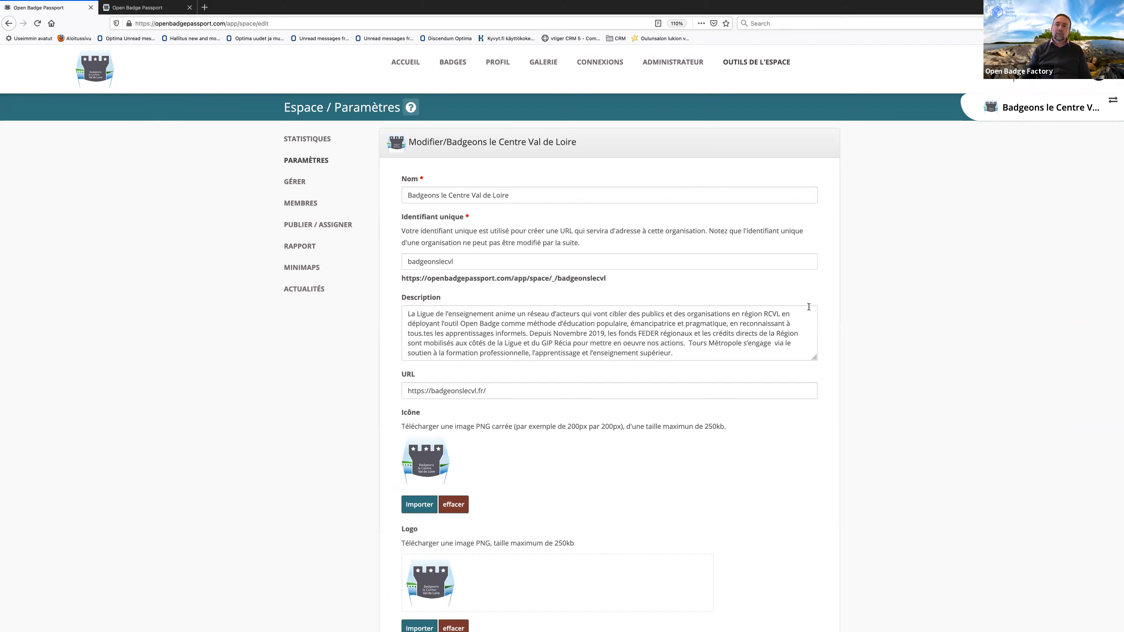
click(1059, 109)
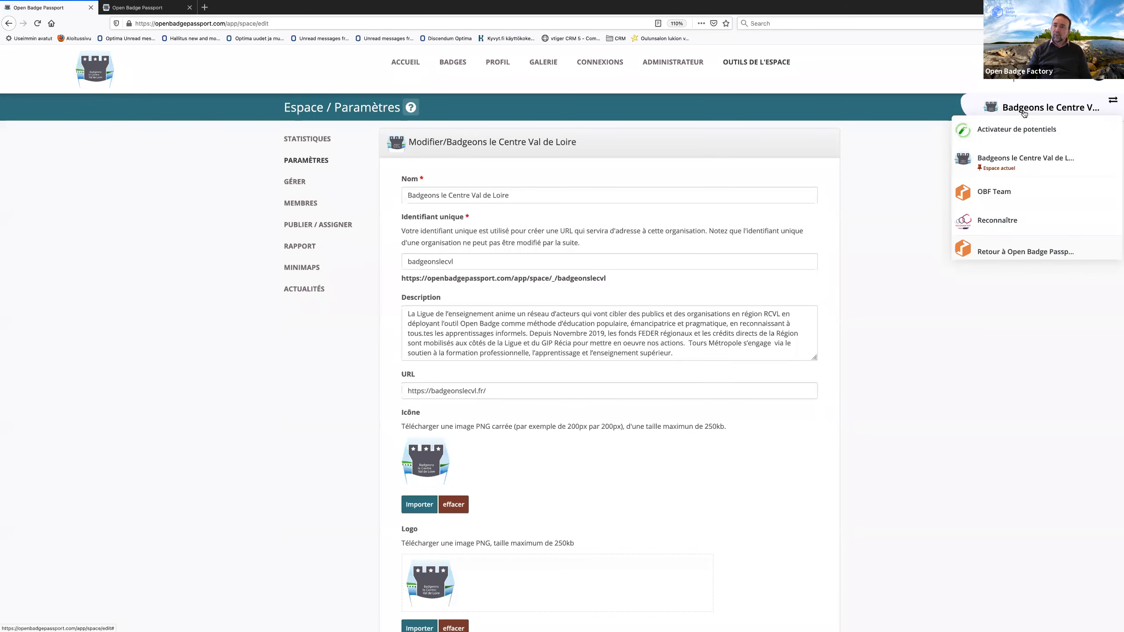
click(1017, 251)
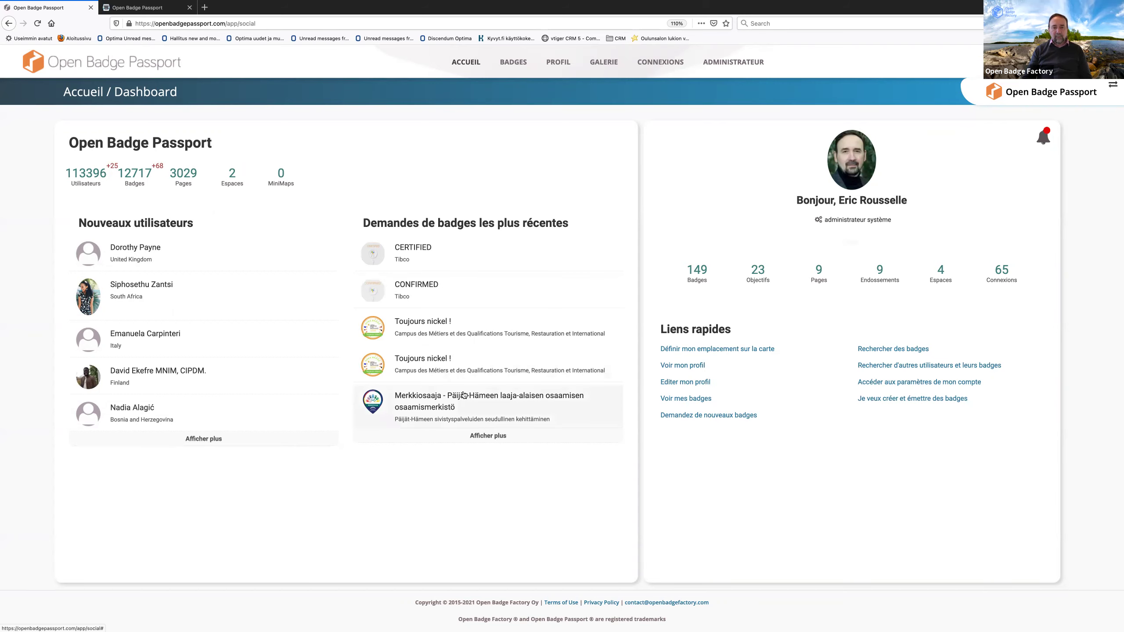
scroll(463, 394, down, 1)
scroll(463, 395, up, 1)
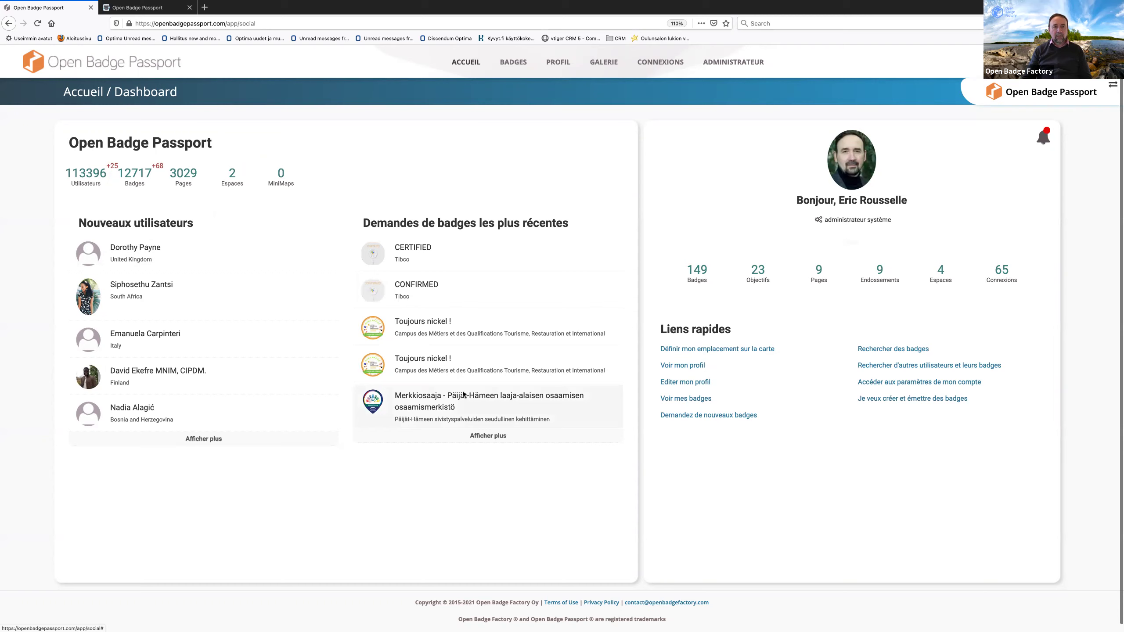
Step: Switch to the Badgeons le Centre Val de Loire space and from there to the OBF Team space
click(1059, 92)
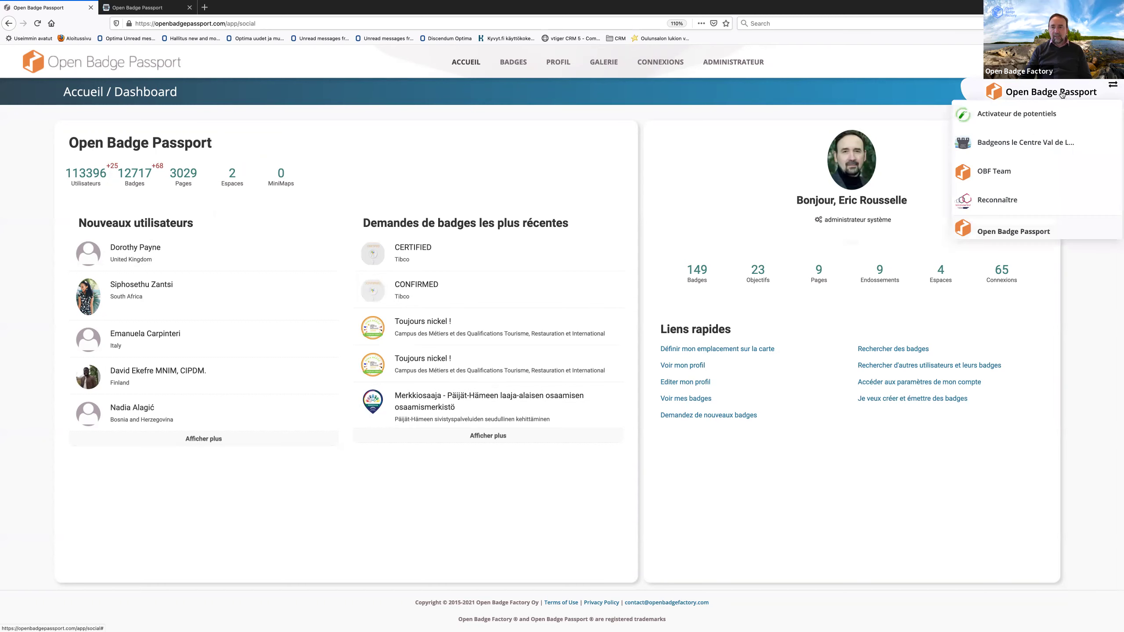
click(1037, 142)
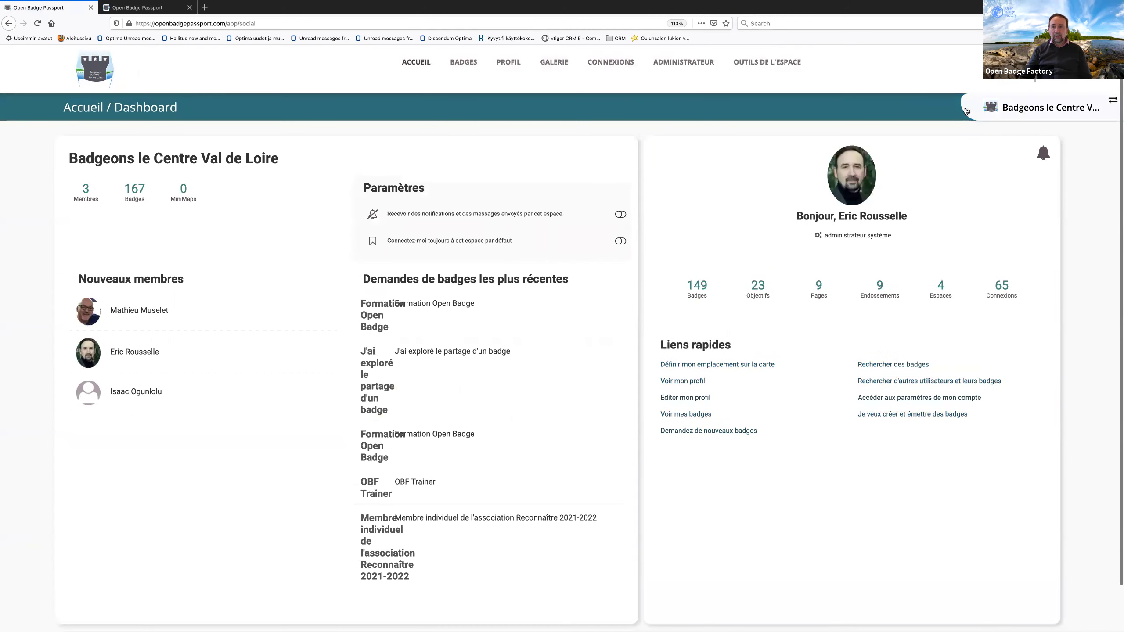
click(1038, 107)
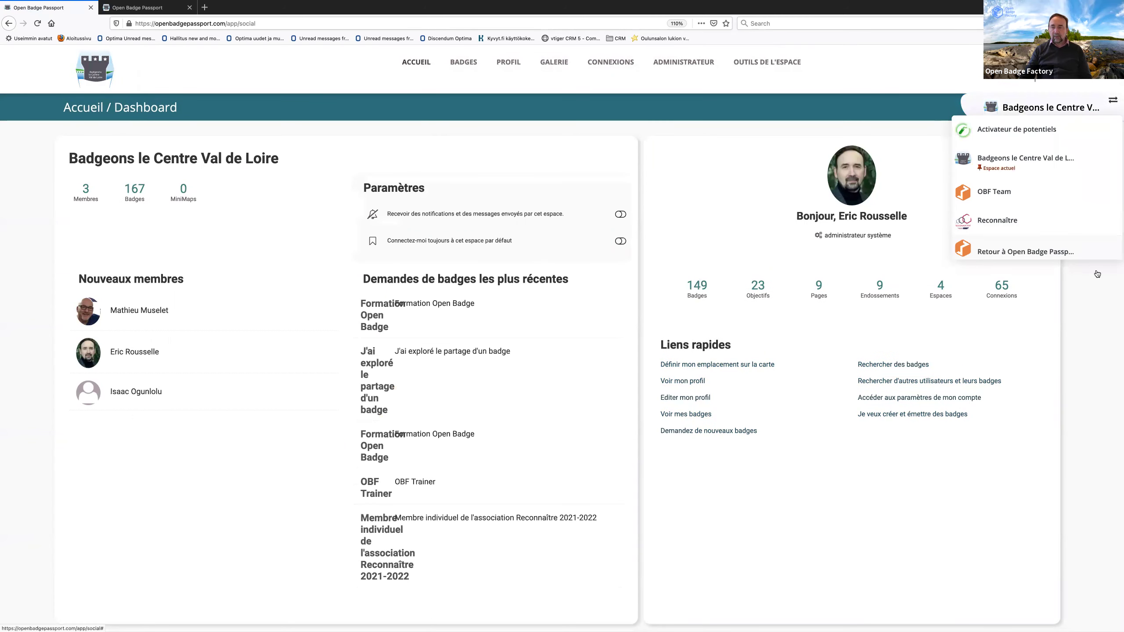
click(1016, 192)
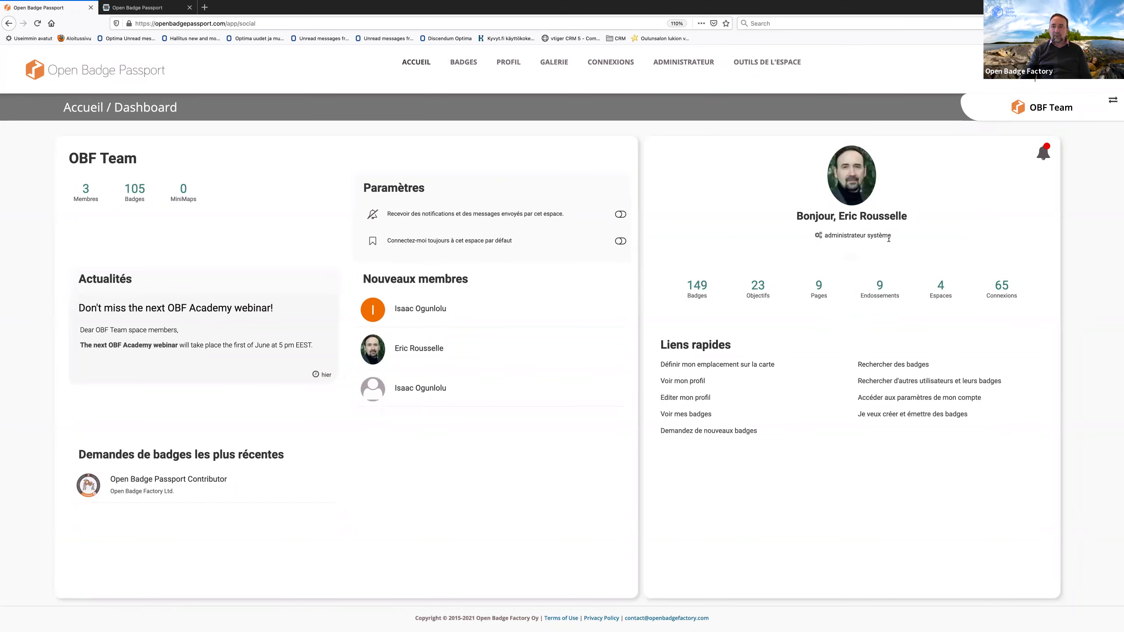
Step: Open the OBF Team space's tools and review its statistics and its Paramètres, including logo and theme colours
click(776, 62)
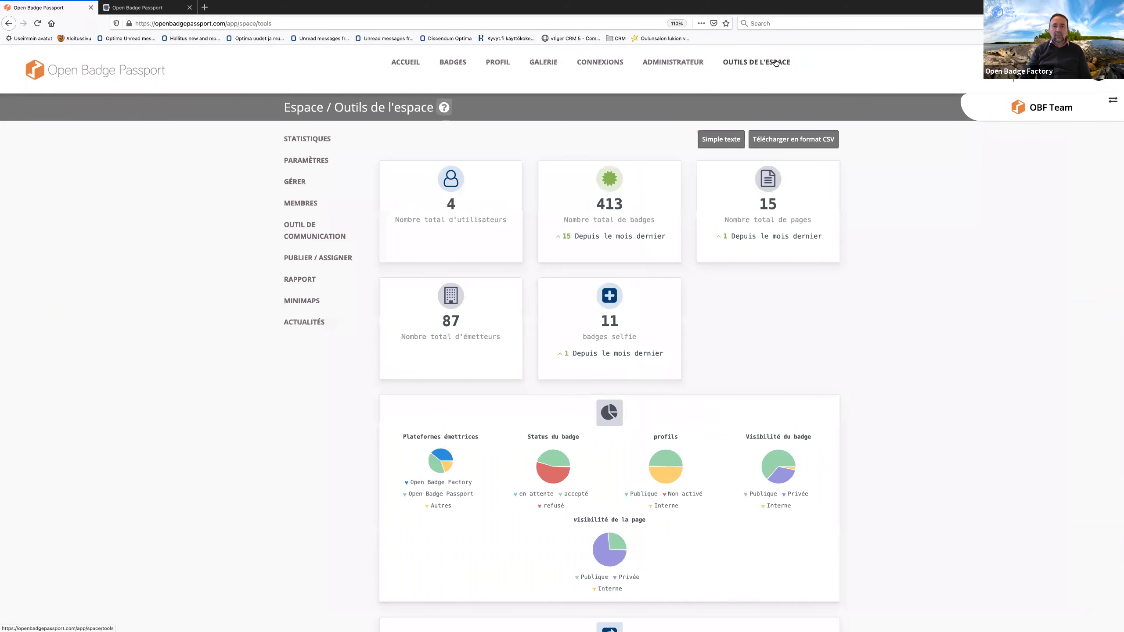
scroll(360, 447, down, 1)
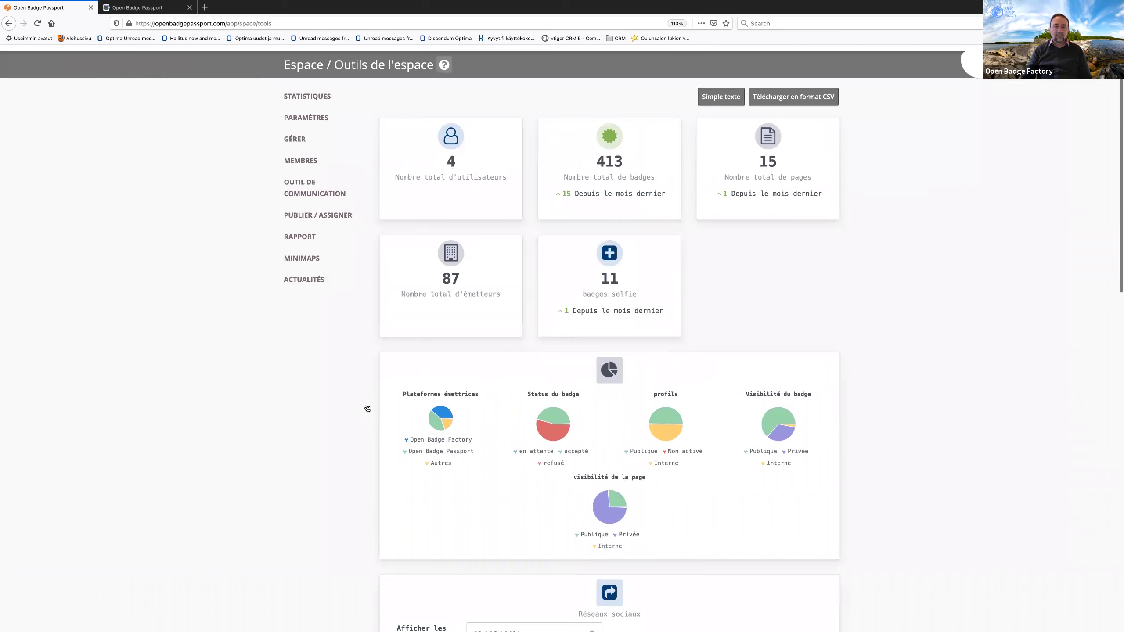
click(296, 119)
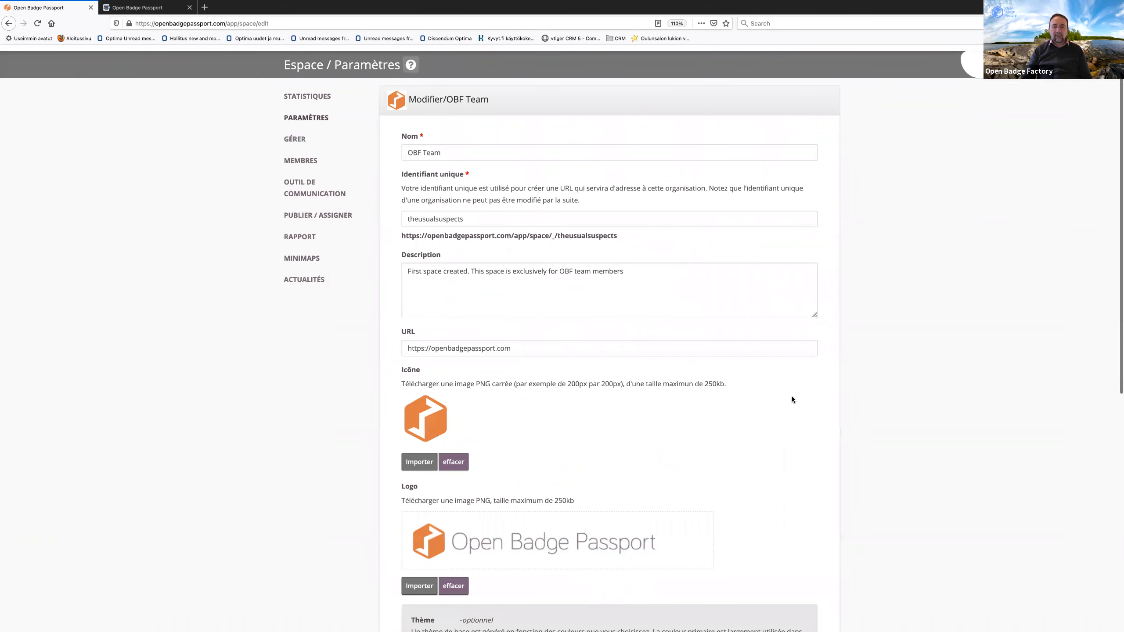
scroll(792, 400, down, 7)
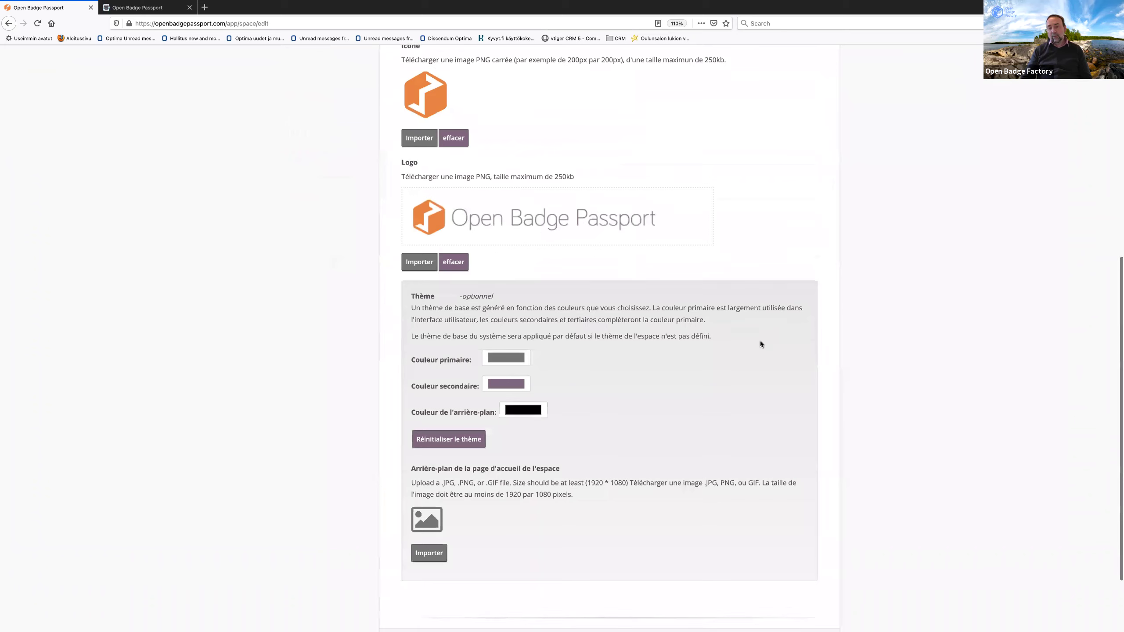
scroll(761, 343, down, 2)
scroll(761, 343, up, 10)
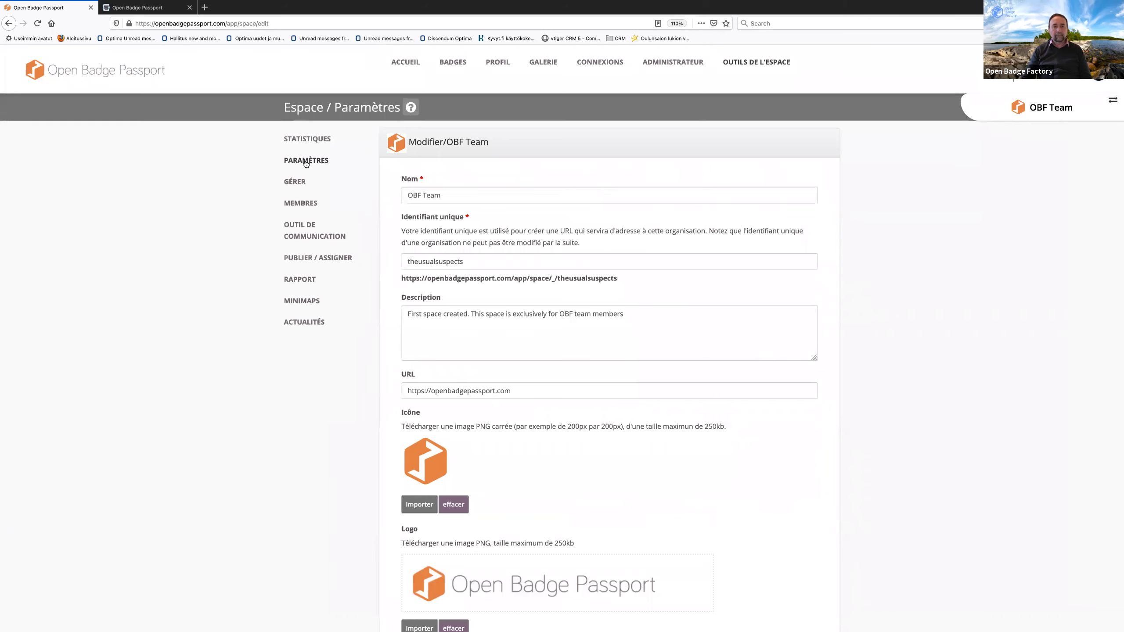
Step: Open the OBF Team space's Gérer page and review its membership access modes and Open Badge Factory connection
click(298, 182)
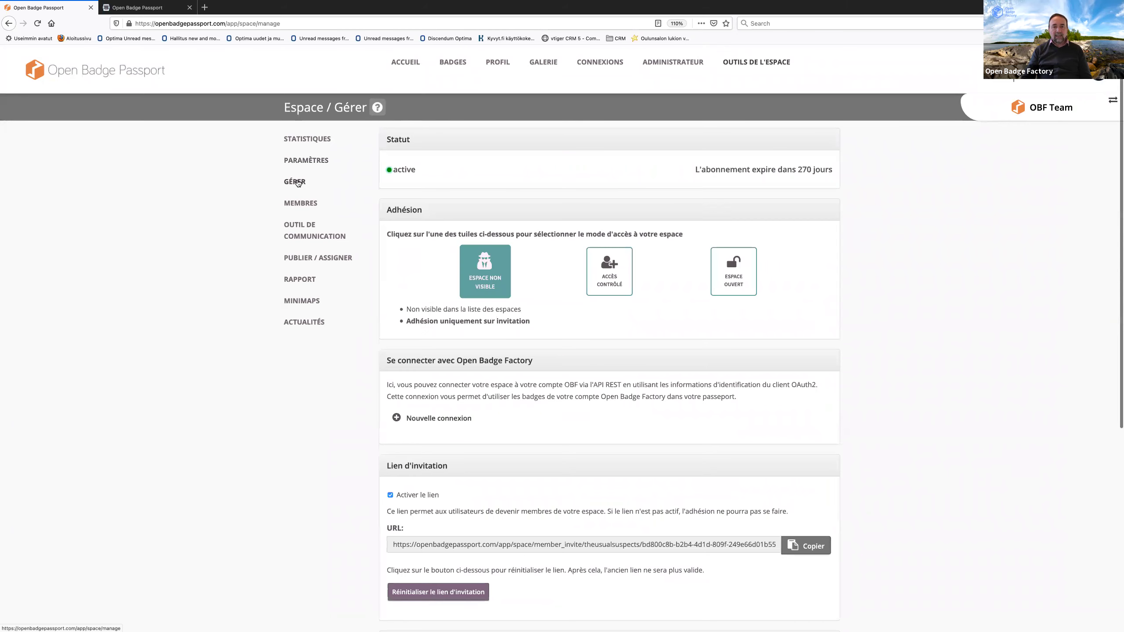
scroll(981, 423, down, 1)
scroll(981, 424, down, 2)
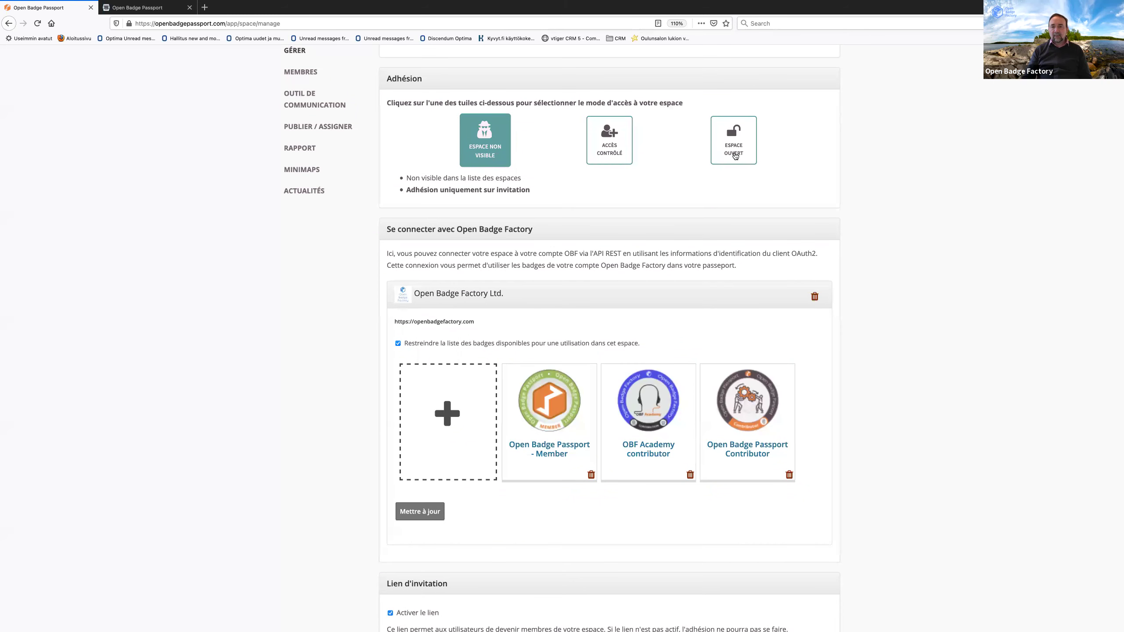
scroll(685, 314, down, 3)
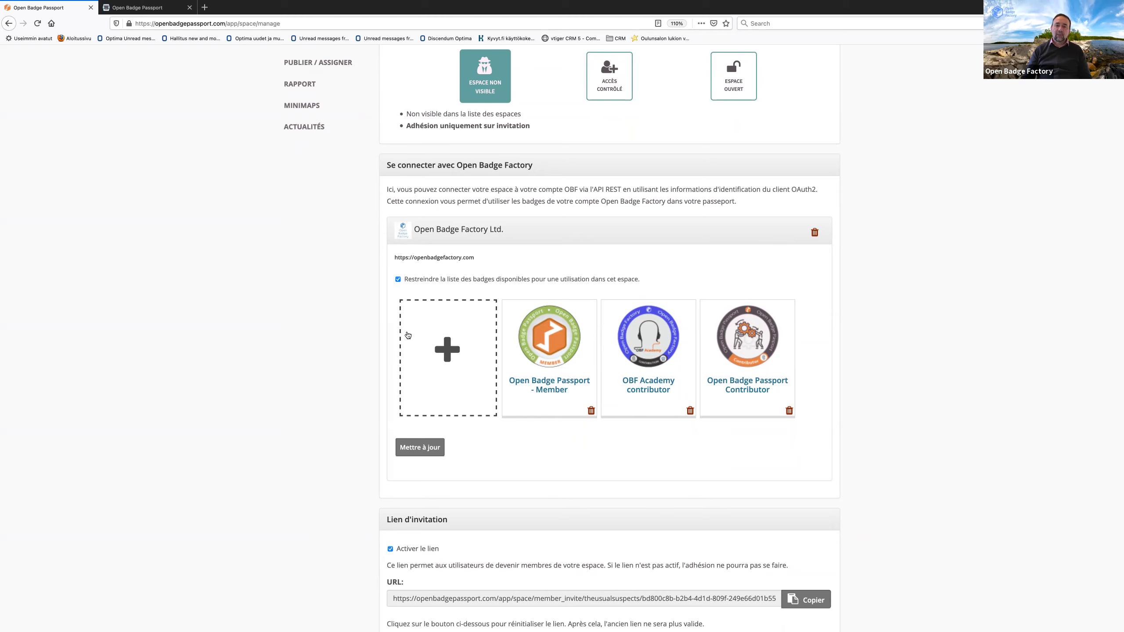
Step: Browse the badges offered by the Open Badge Factory Ltd. connection and turn off the restriction on badges available in this space
click(447, 349)
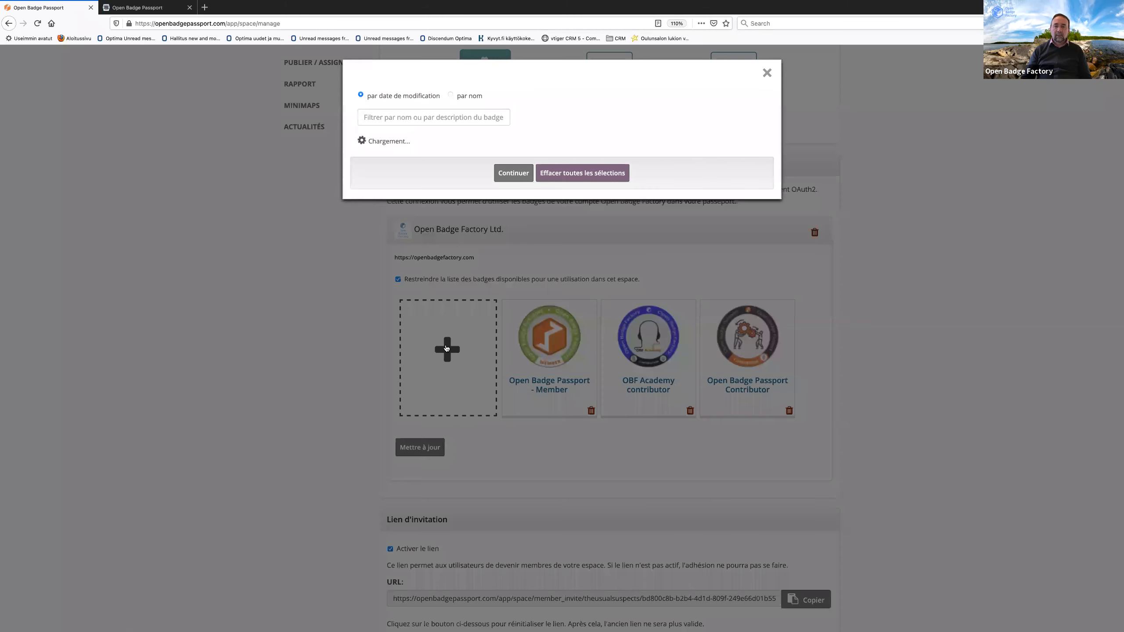
scroll(446, 349, down, 10)
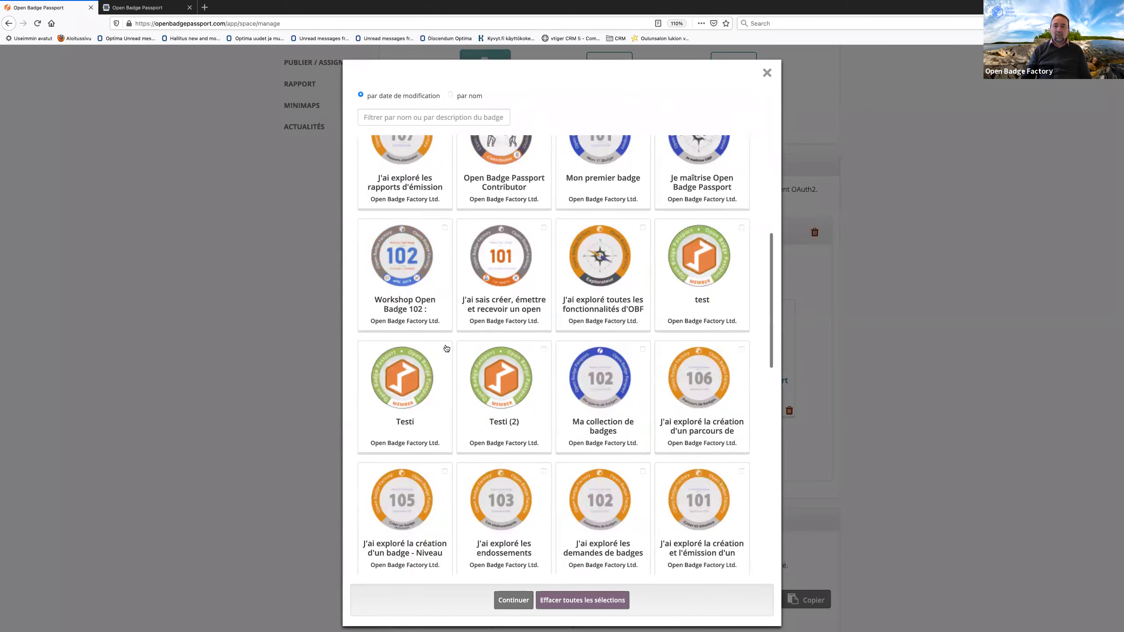
scroll(446, 348, down, 5)
scroll(447, 349, up, 20)
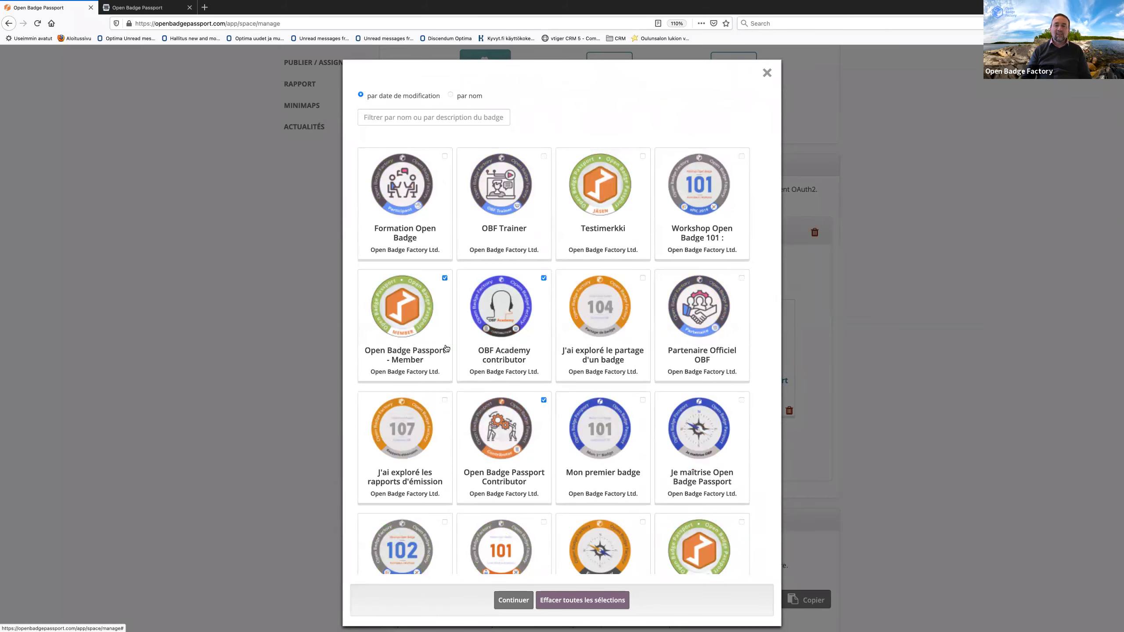
click(773, 75)
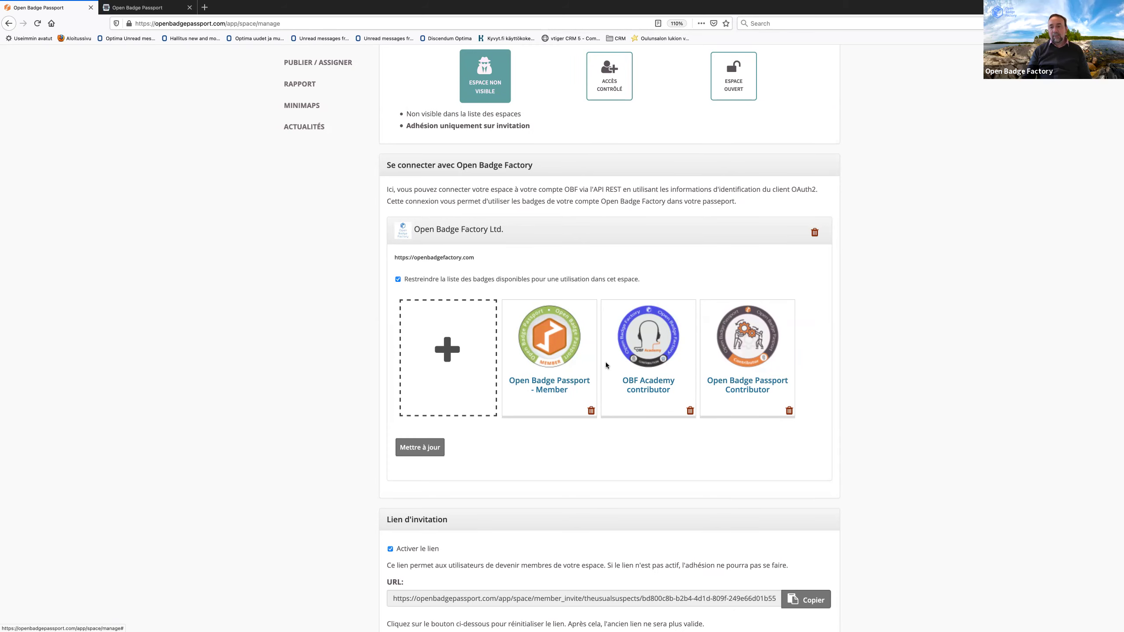
scroll(575, 368, up, 1)
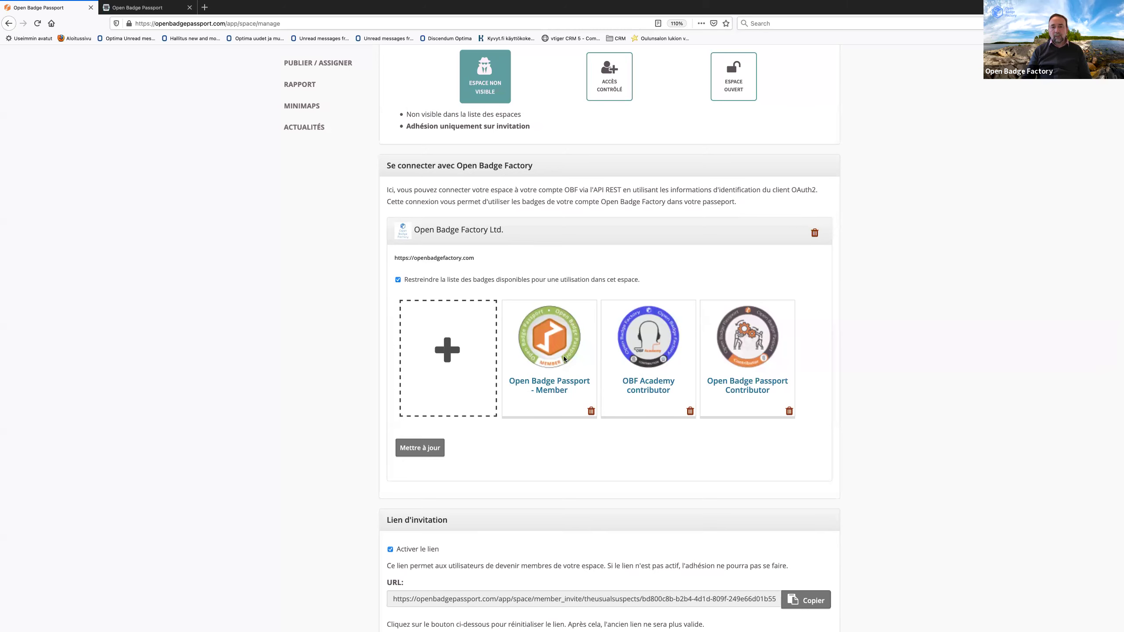
click(398, 279)
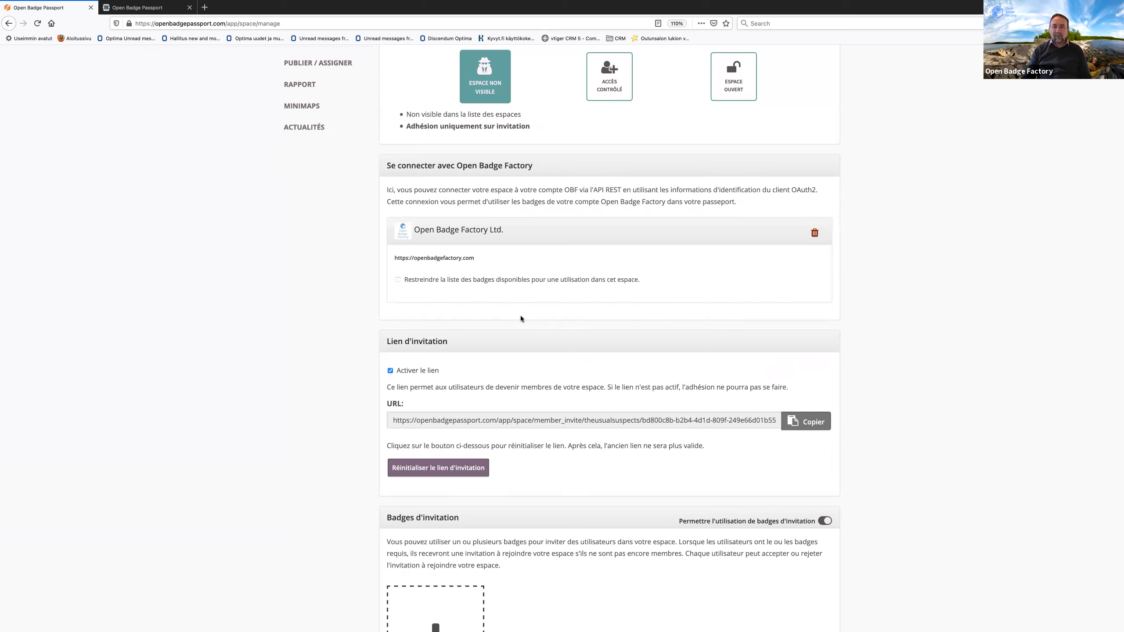
Step: Add OBF Trainer and OBF Academy contributor from OBF as invitation badges, turn off the requirement to earn all badges, and save
scroll(540, 348, down, 4)
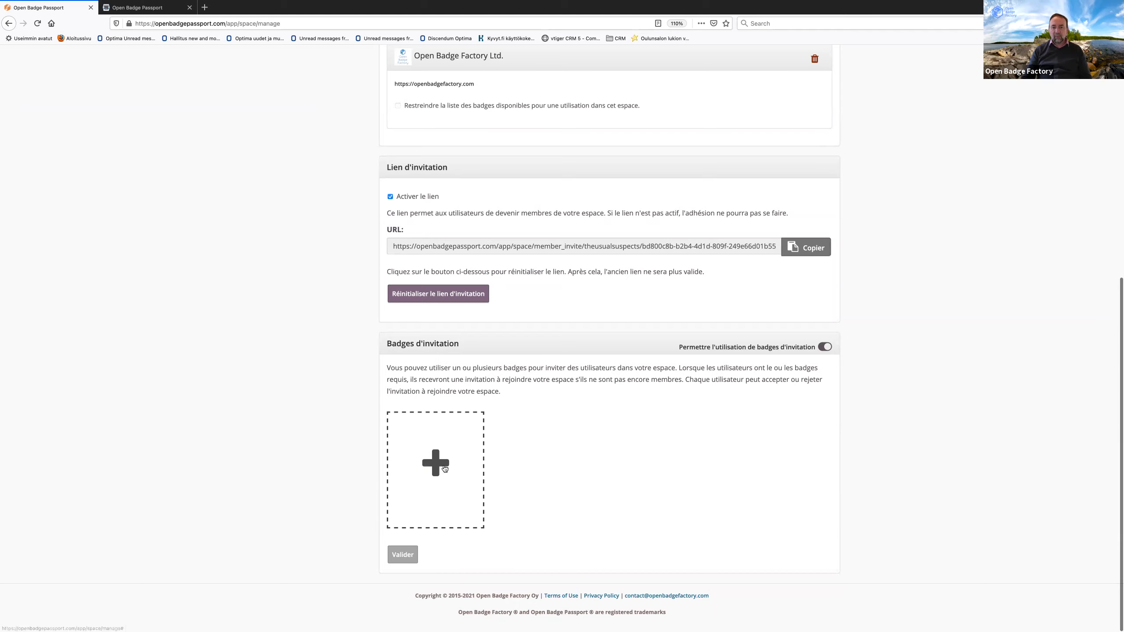
click(444, 467)
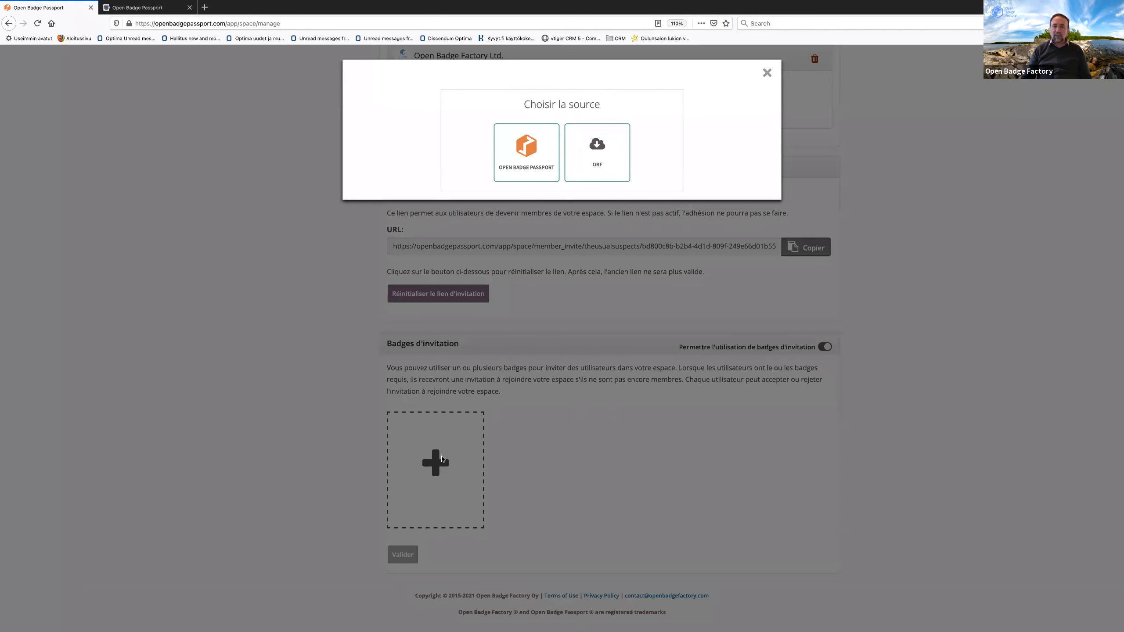
click(602, 147)
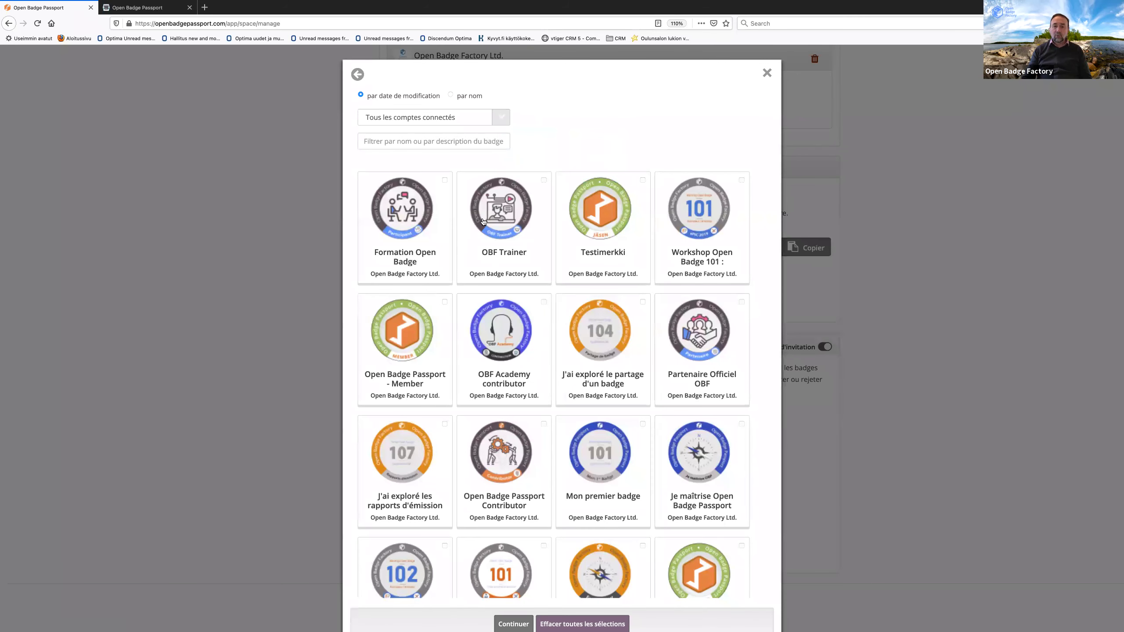
click(544, 180)
click(544, 303)
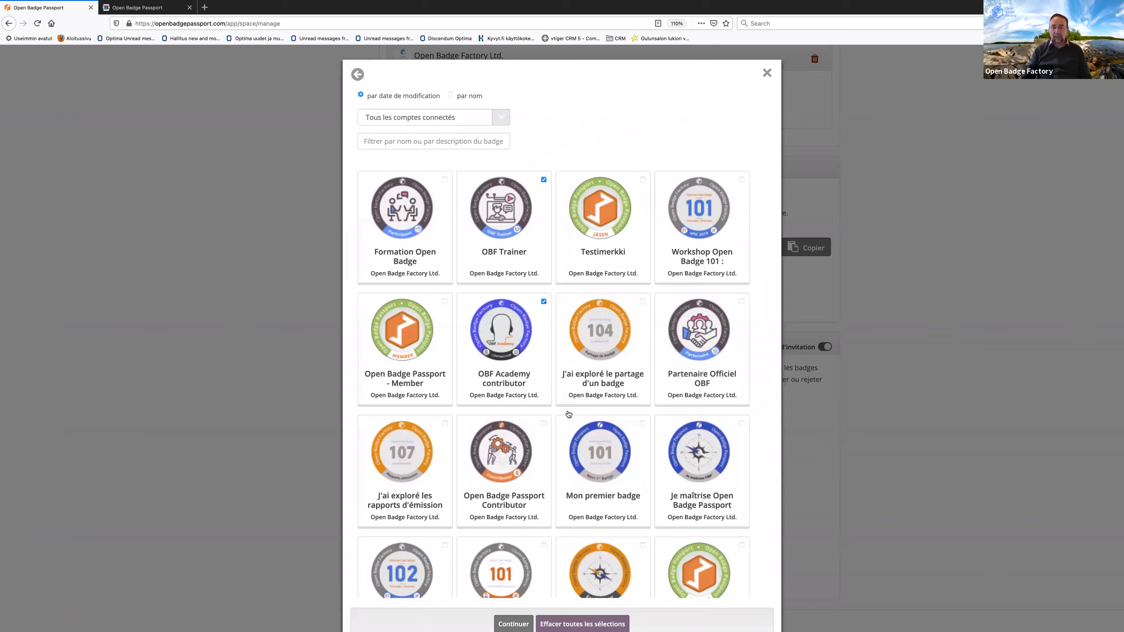
scroll(575, 442, down, 20)
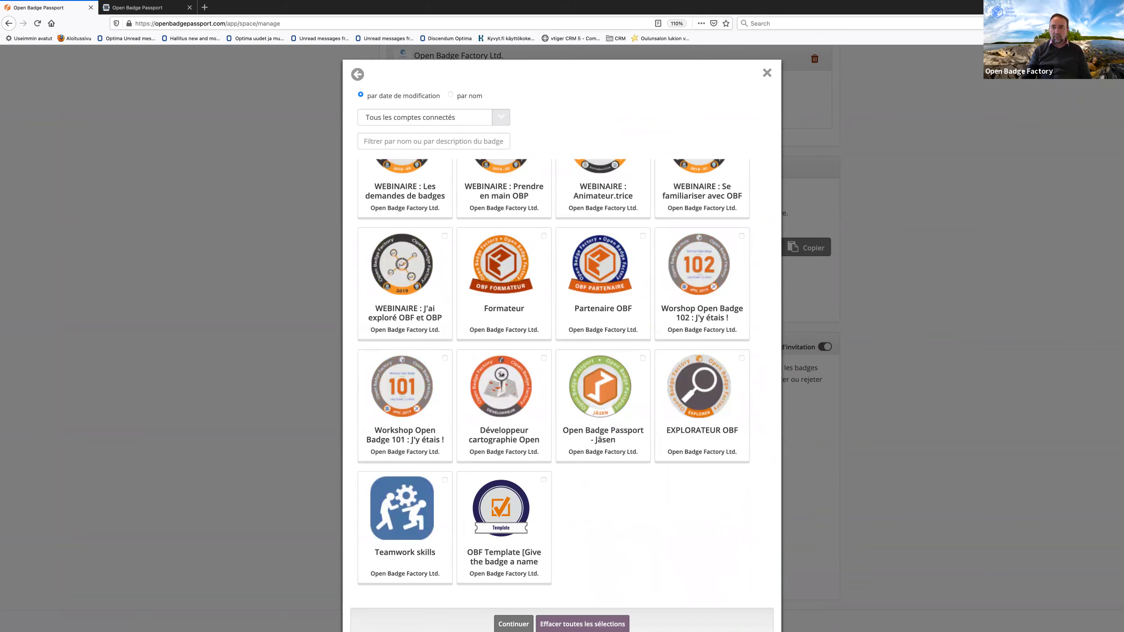
click(513, 624)
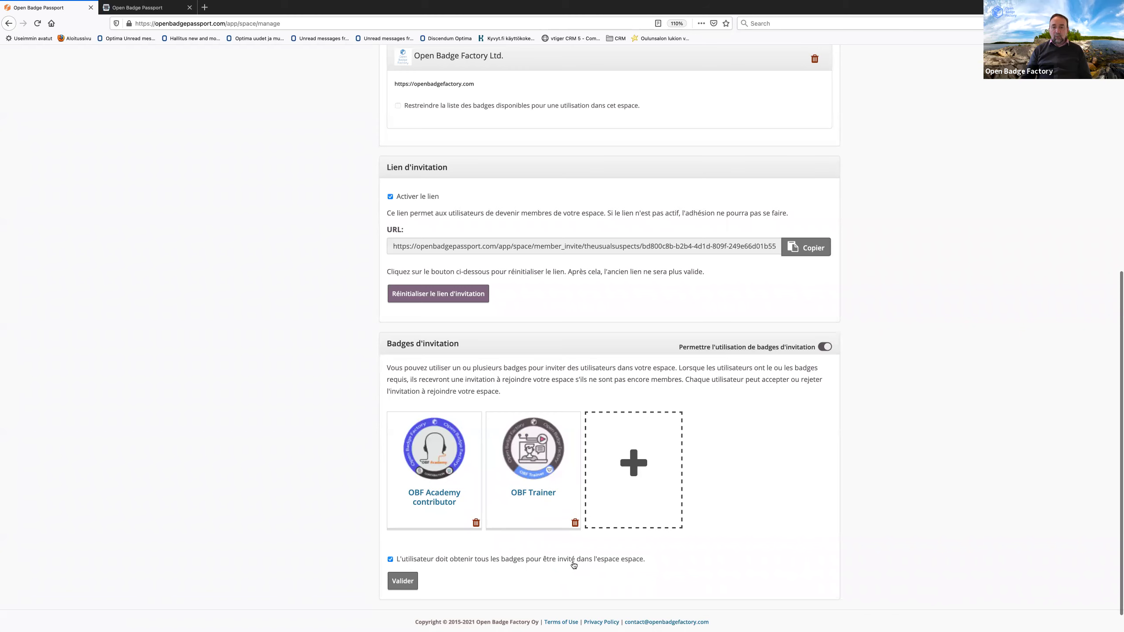
click(390, 559)
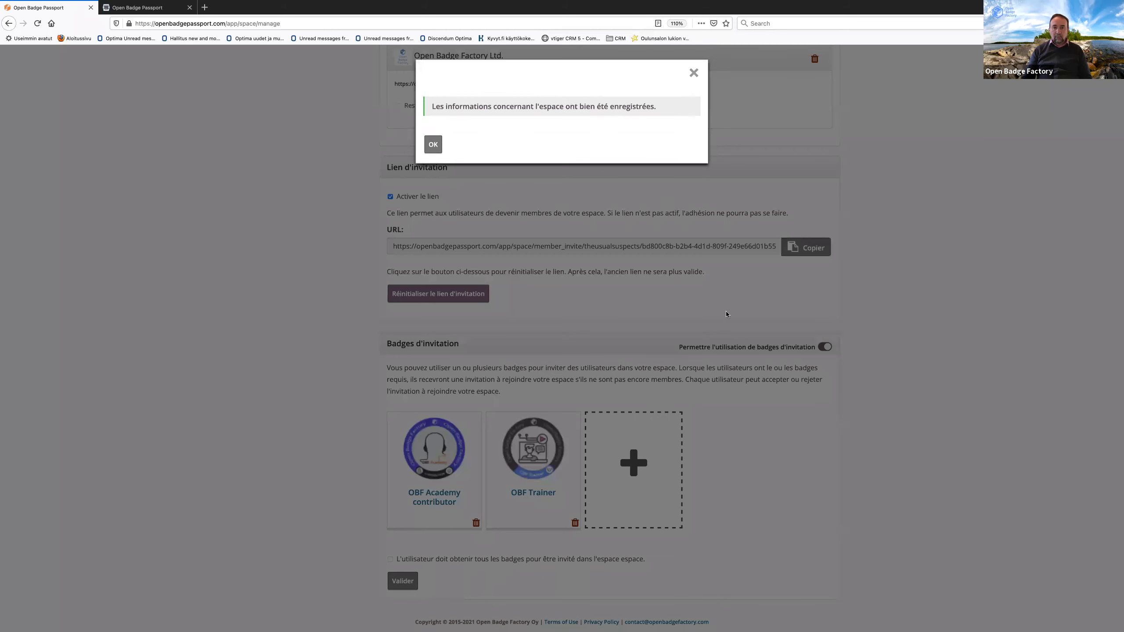
click(432, 144)
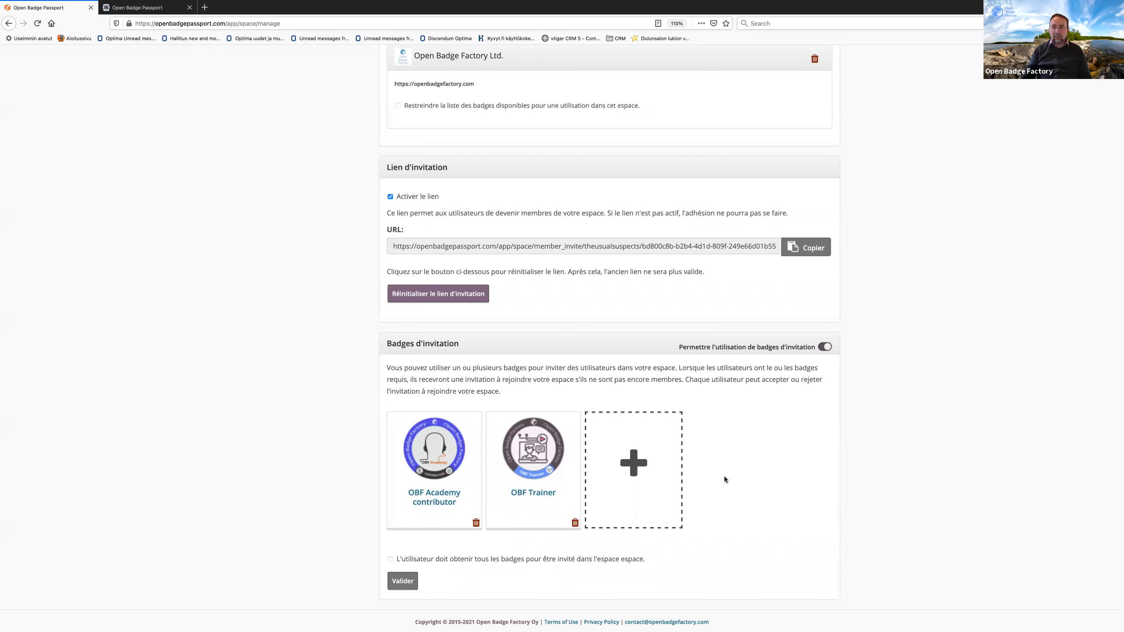
Step: Open the space's Membres page and look over the user search for adding members, closing it without adding anyone
scroll(724, 477, up, 8)
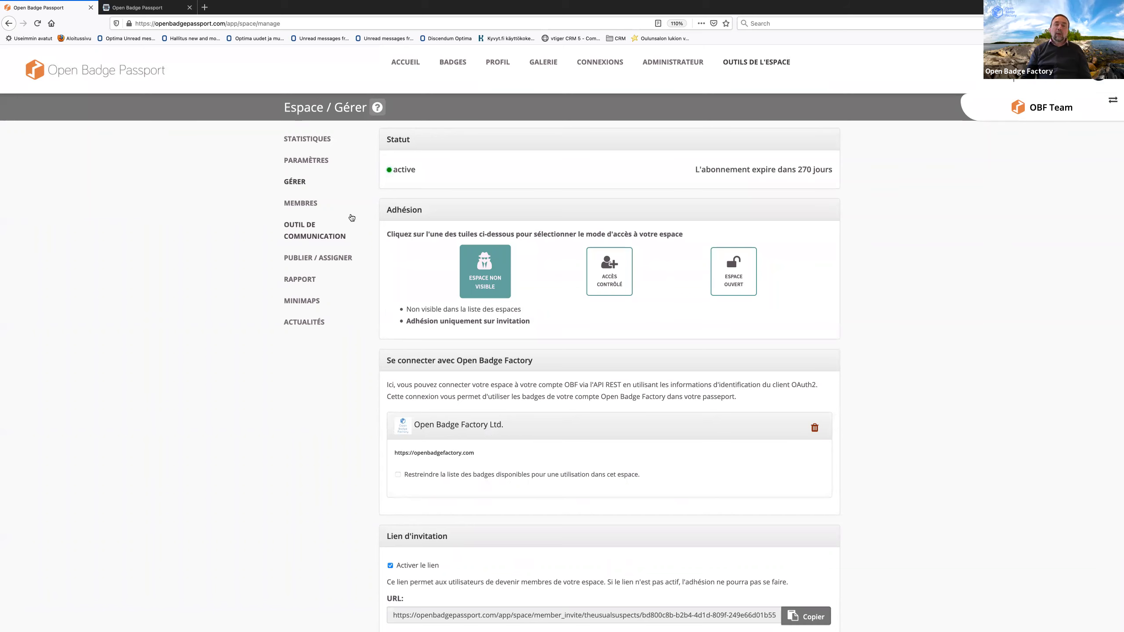
click(305, 203)
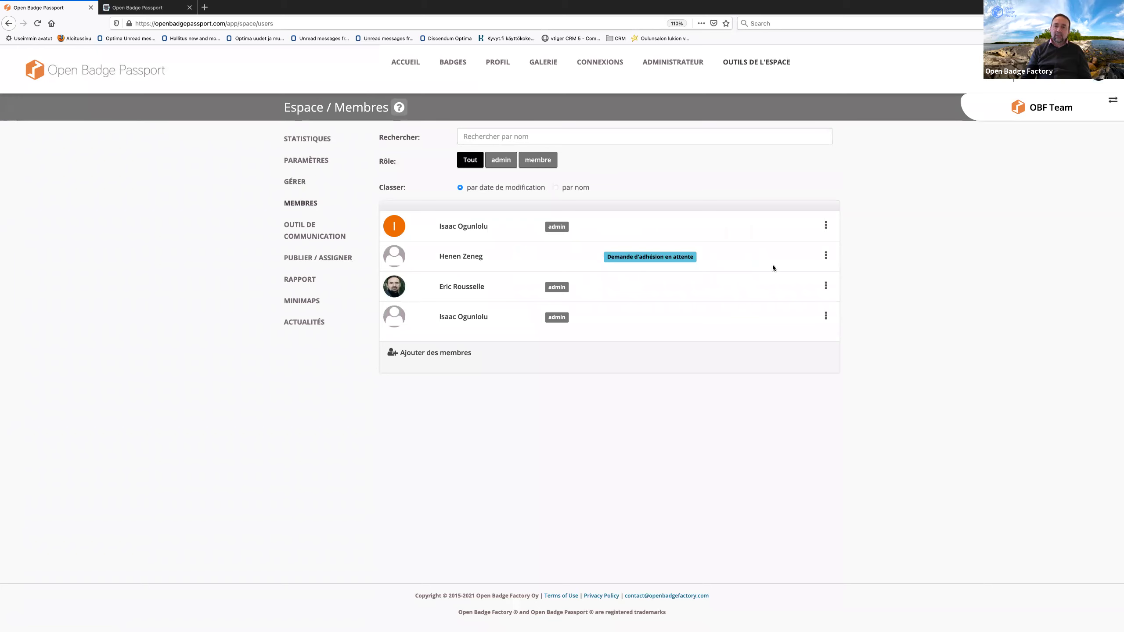
click(454, 353)
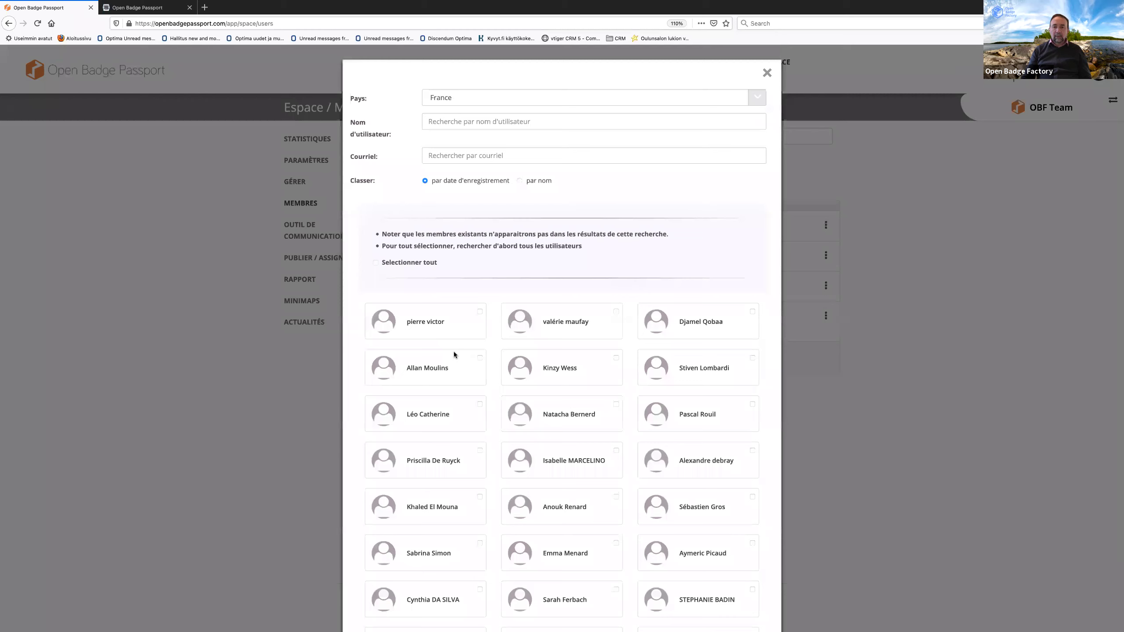
click(766, 73)
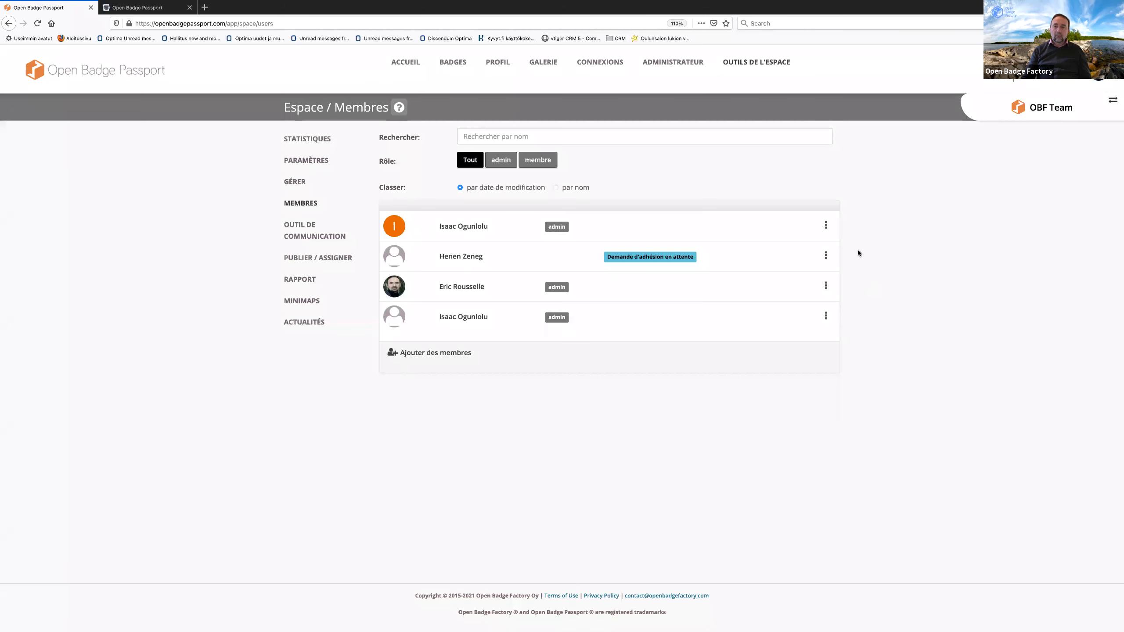
Step: Compare the Créateur, Émetteur and Admin role descriptions for the first listed member, leaving without saving a role change
click(826, 226)
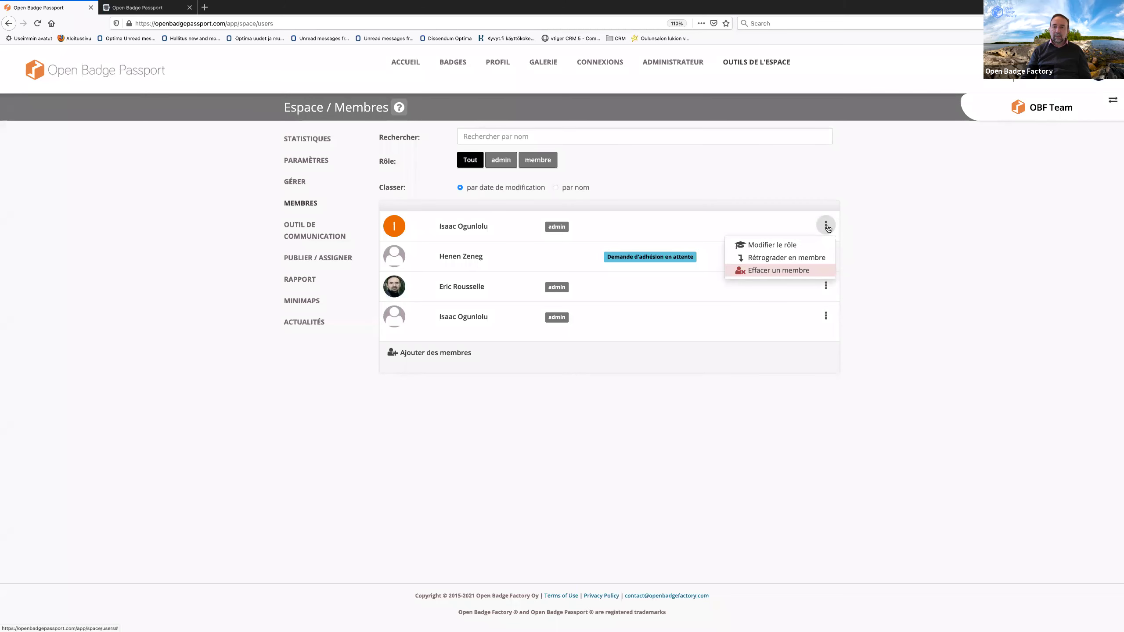
click(798, 247)
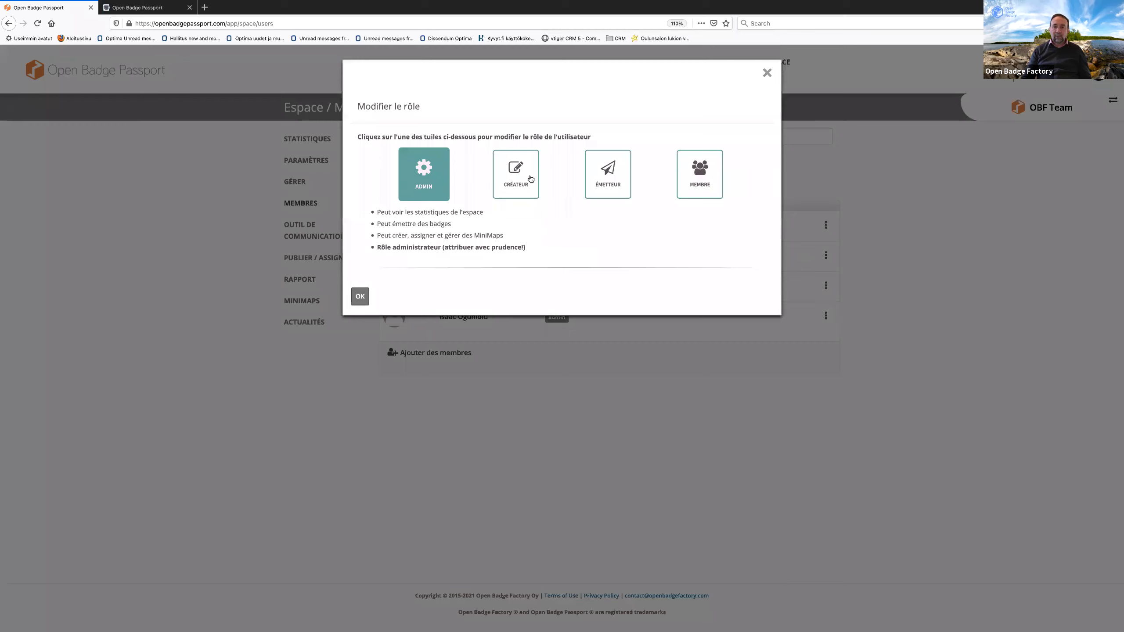
click(518, 184)
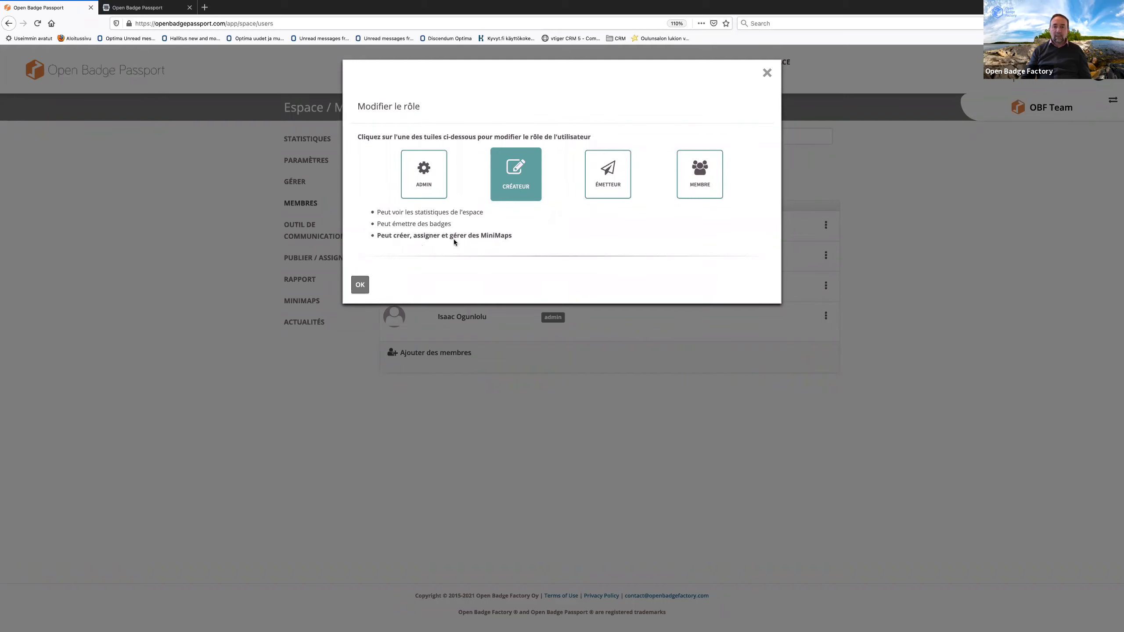
click(615, 187)
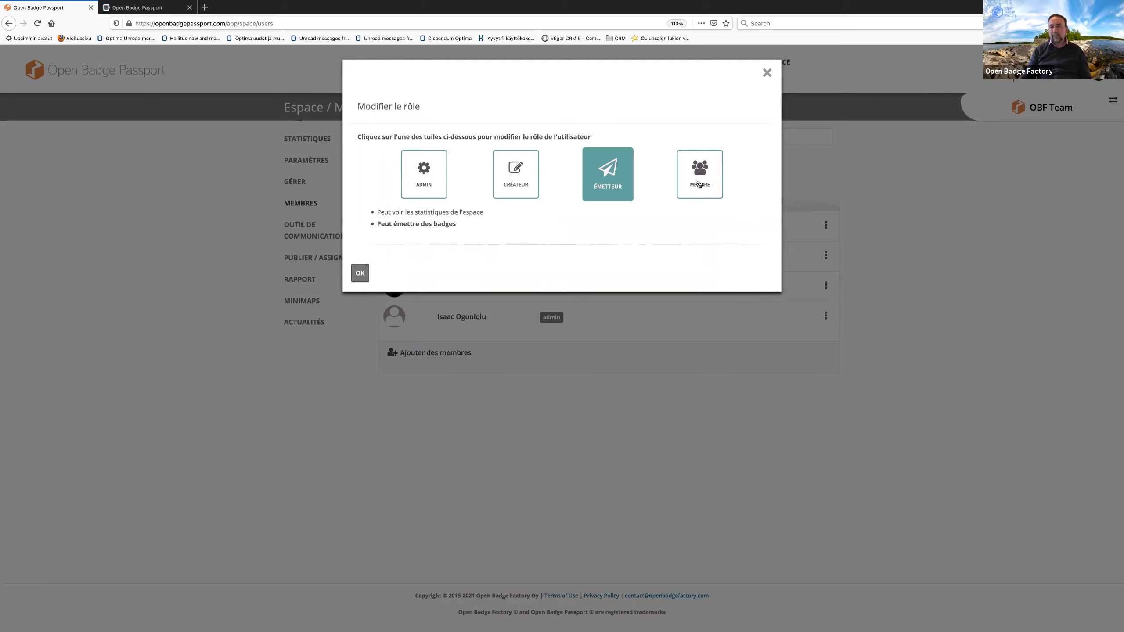
click(429, 187)
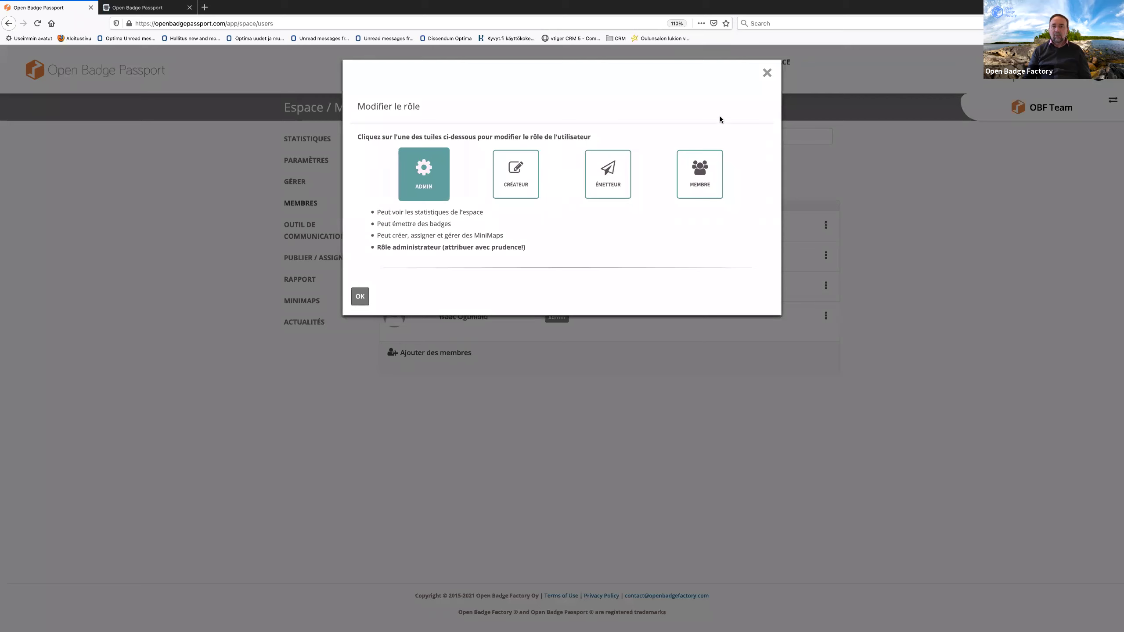
click(767, 73)
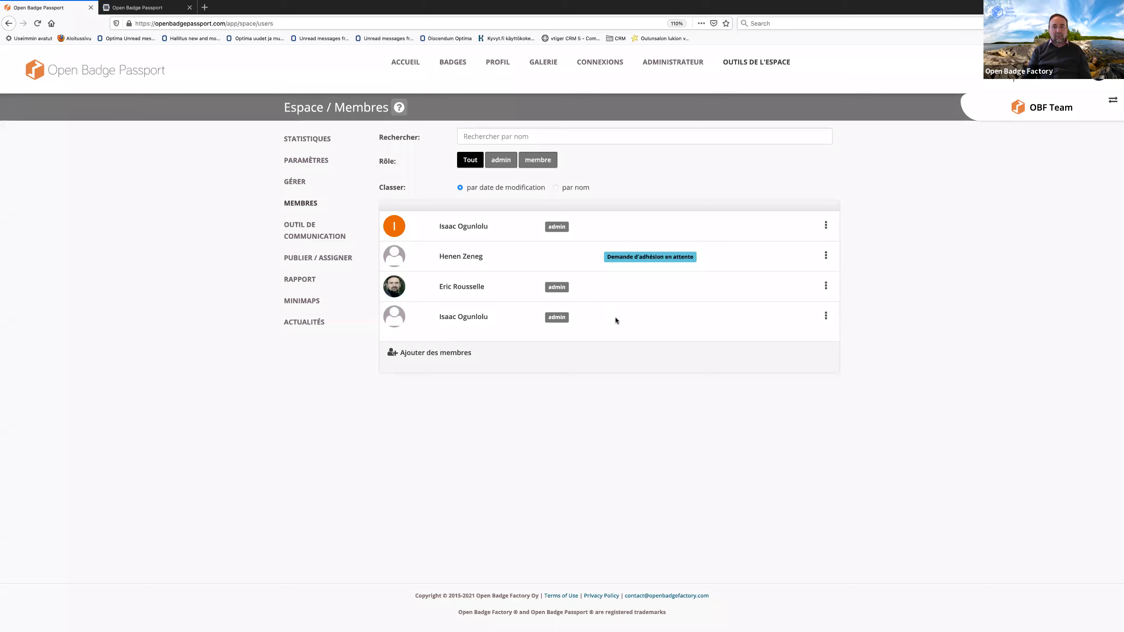
Step: Add the Formation Open Badge badge as a recipient criterion in the space's Outil de communication
click(308, 228)
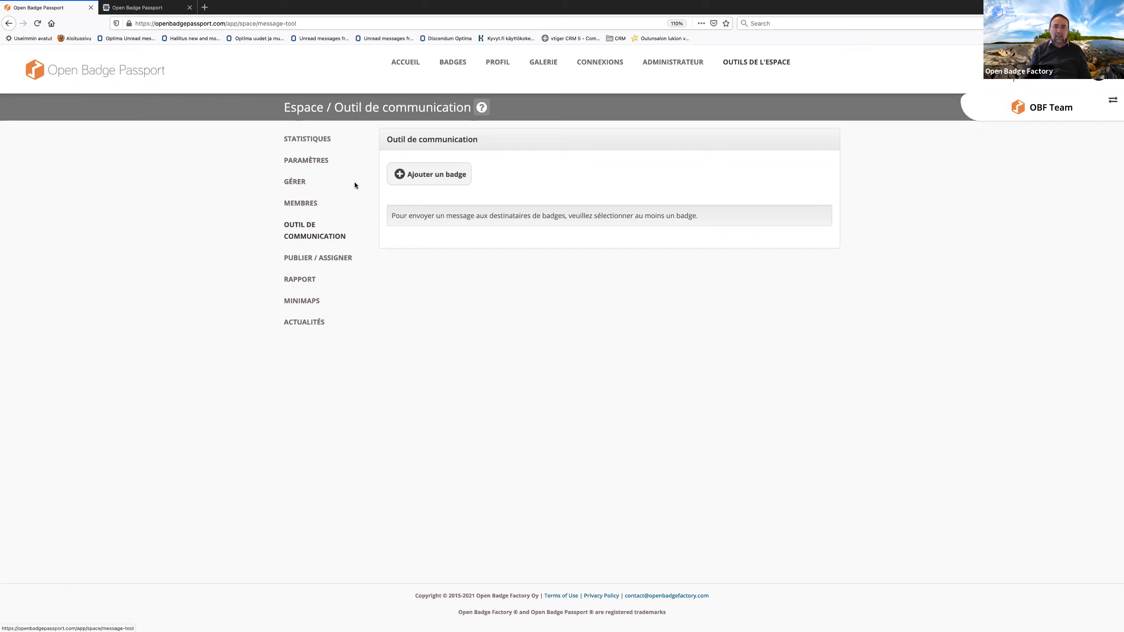
click(423, 170)
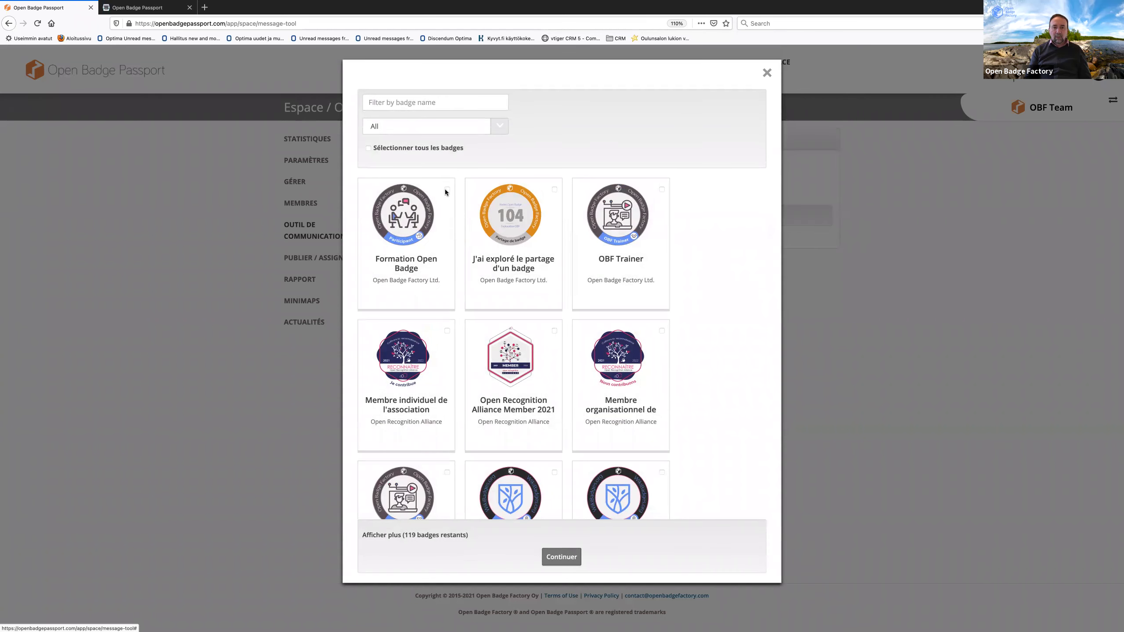
click(446, 190)
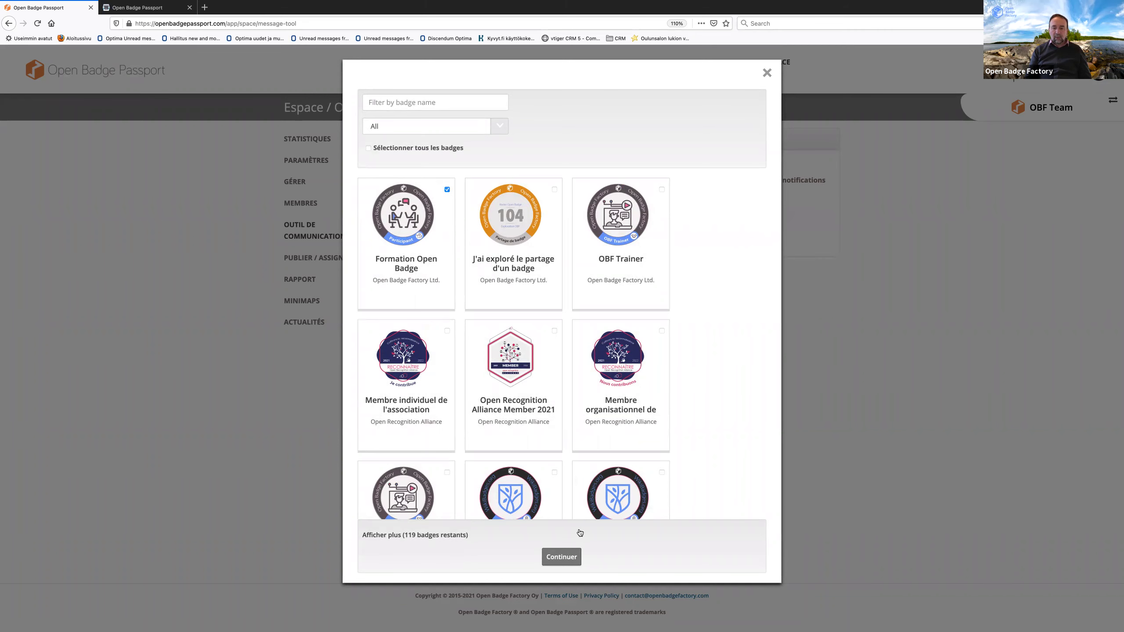
scroll(576, 481, down, 5)
click(561, 557)
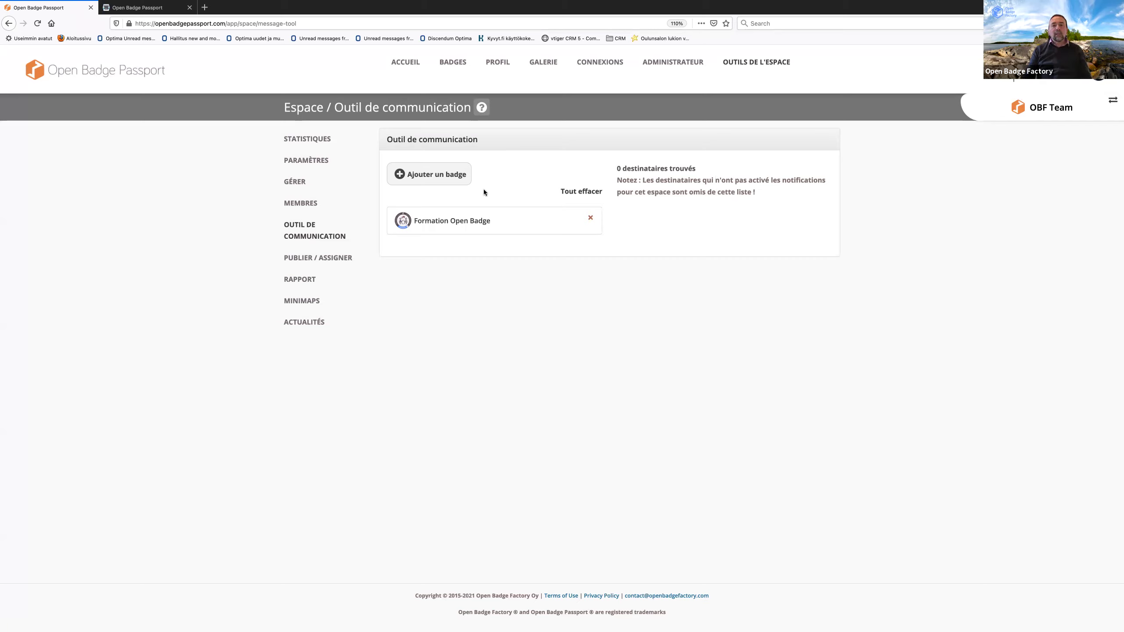
Step: Add the test2 and Wikibadges.org Contributor badges to the message recipient criteria
click(455, 176)
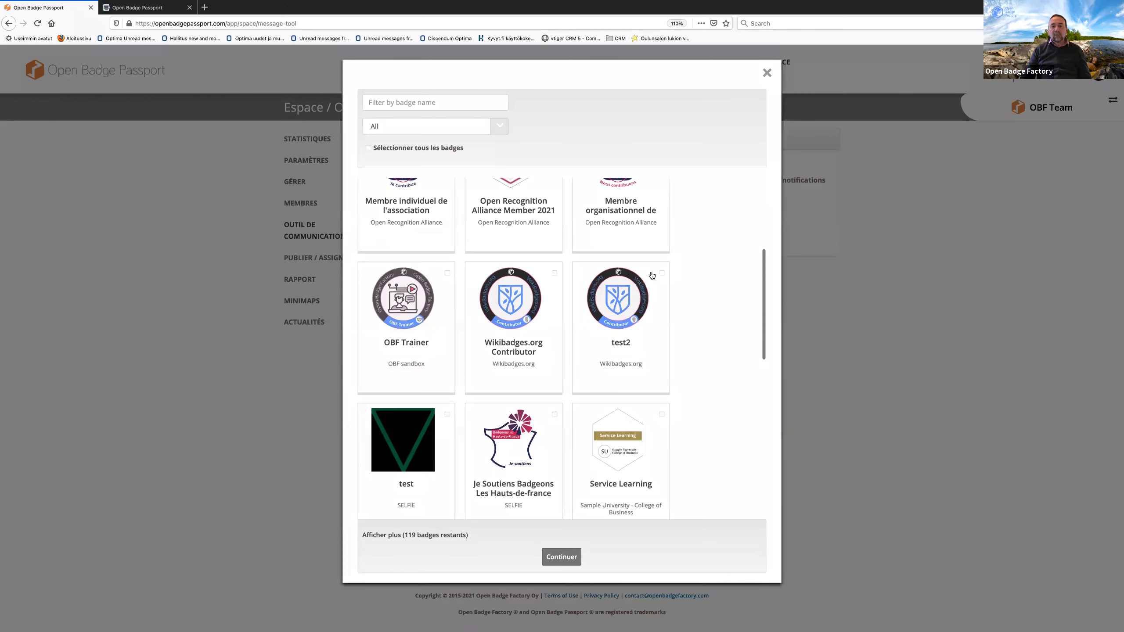
click(662, 273)
click(554, 272)
click(562, 556)
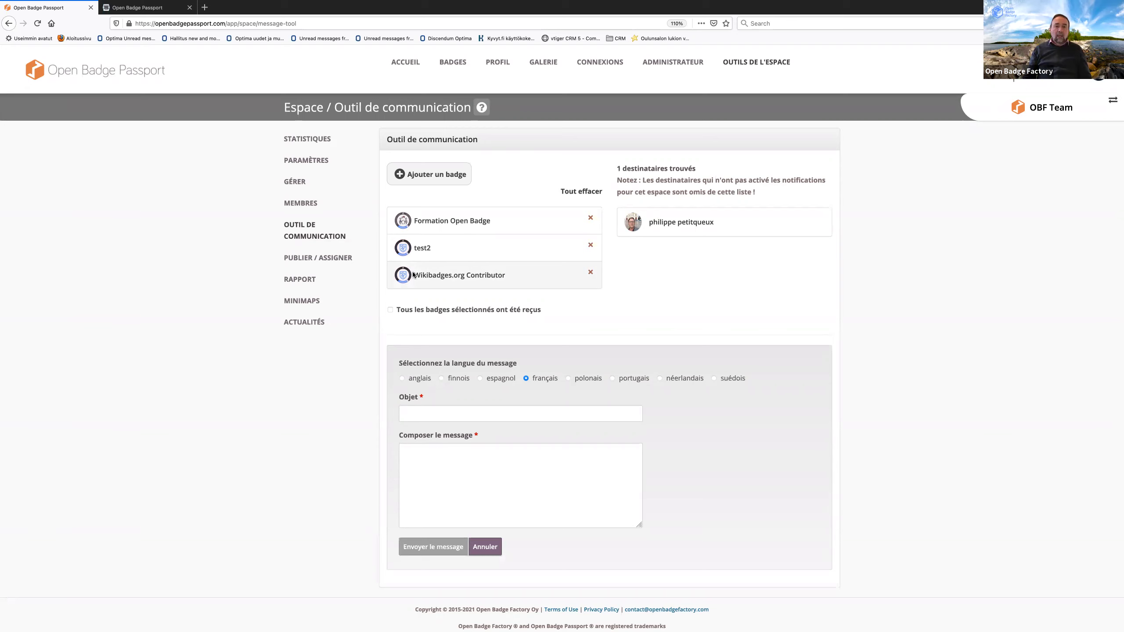
Step: Open the space's Publier / Assigner page and view its suggested or assigned items filtered by MiniMaps and by Badges
click(325, 259)
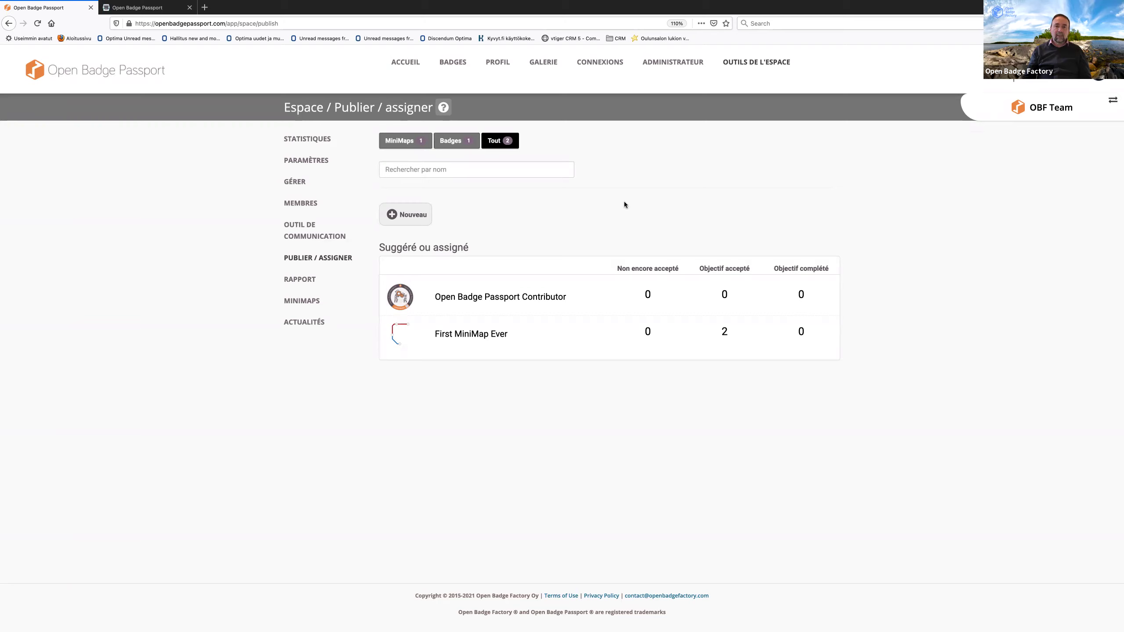
click(406, 142)
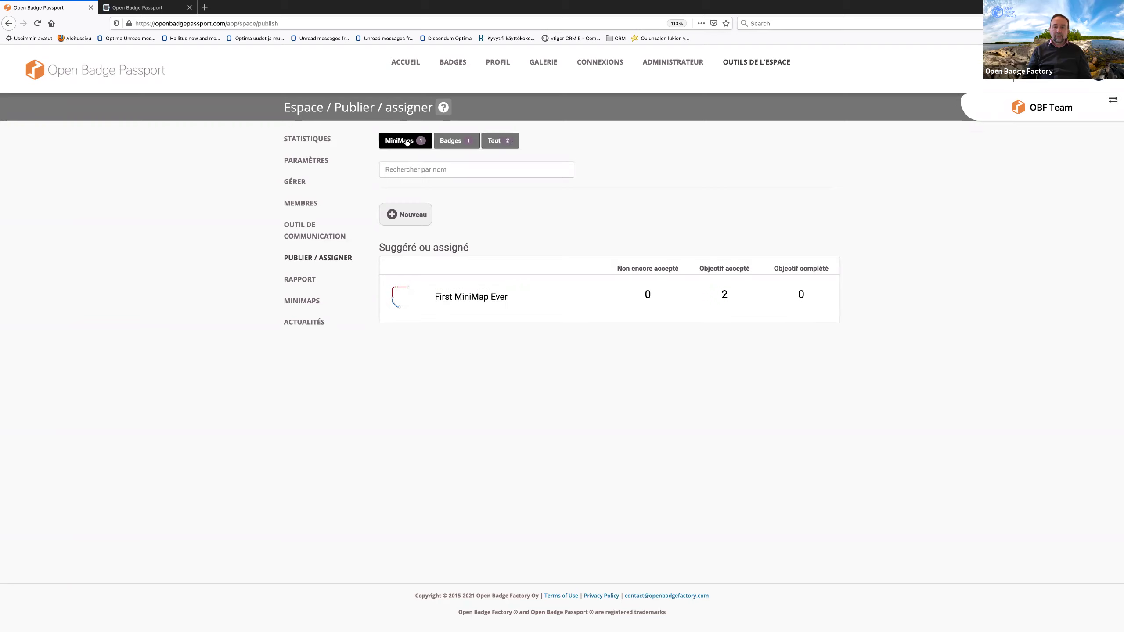
click(454, 141)
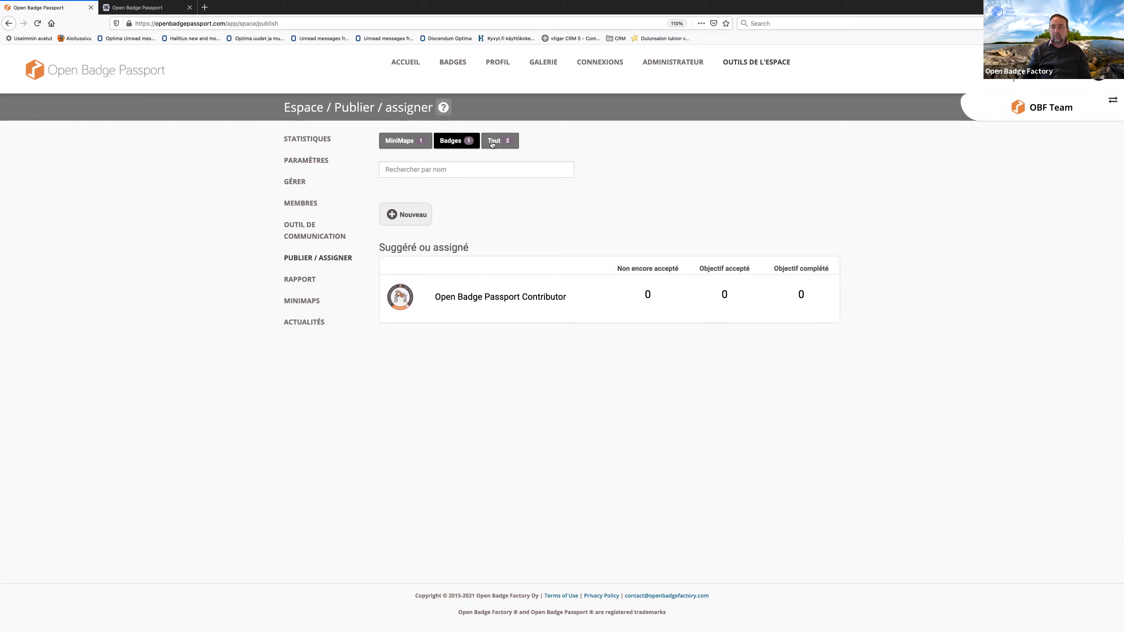
Step: Start a new badge publication for the space and choose Mon premier badge as the badge to publish
click(407, 213)
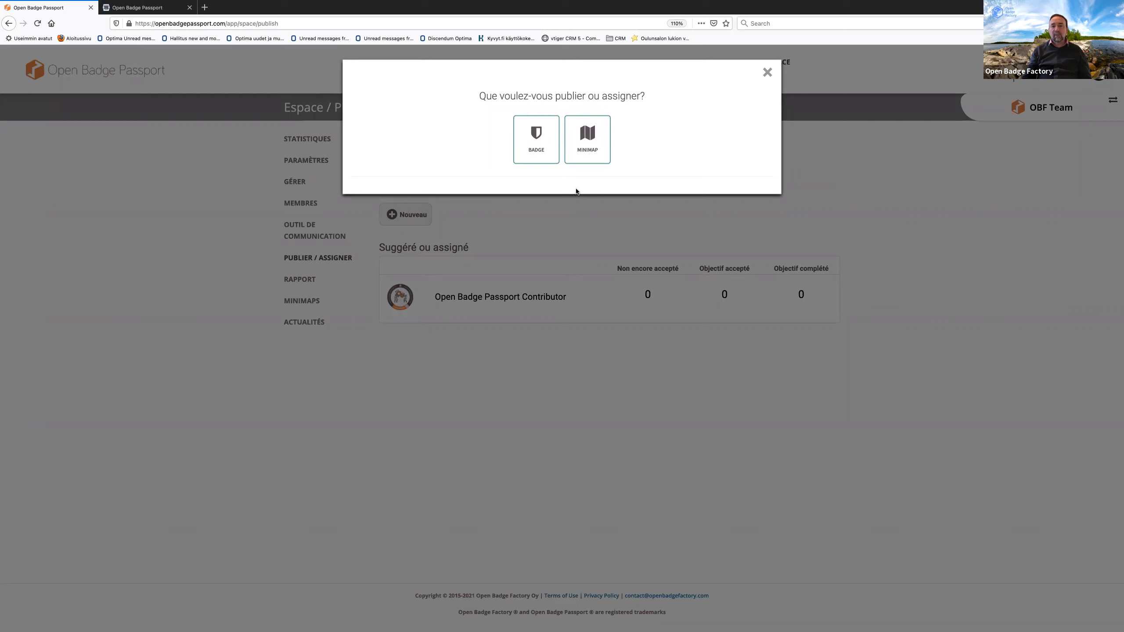
click(542, 143)
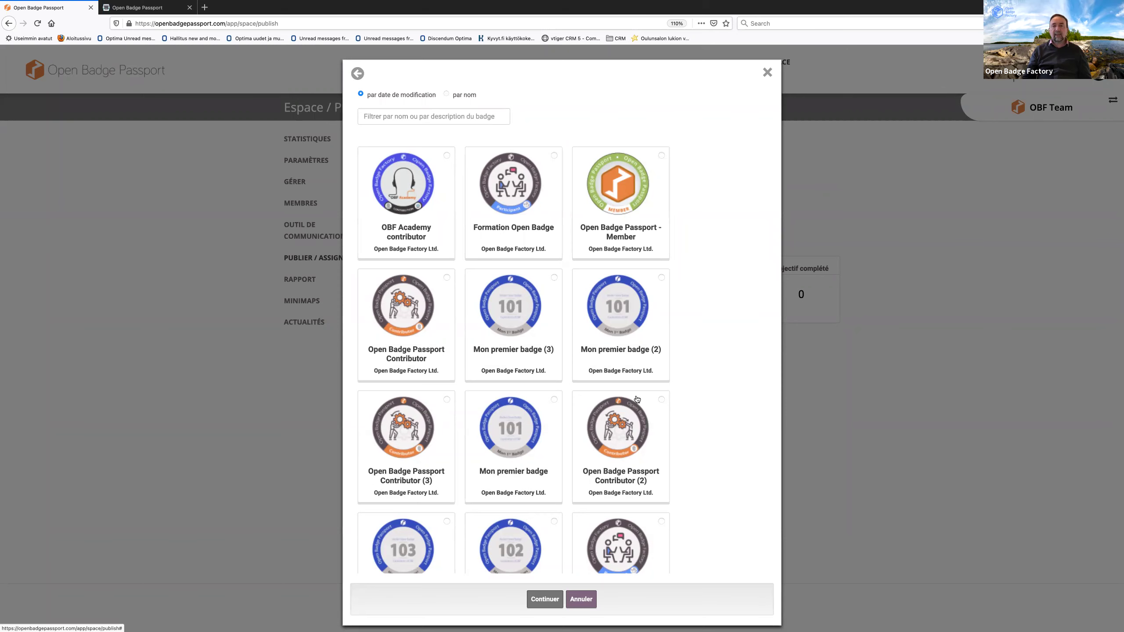
scroll(633, 389, down, 10)
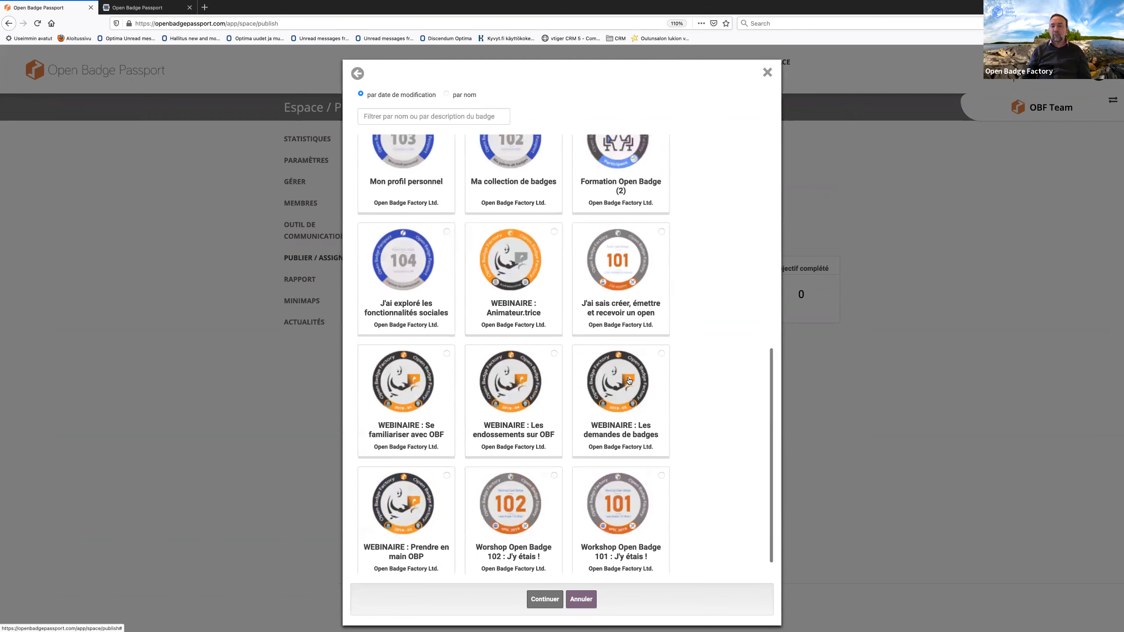
scroll(629, 381, up, 2)
scroll(628, 380, up, 8)
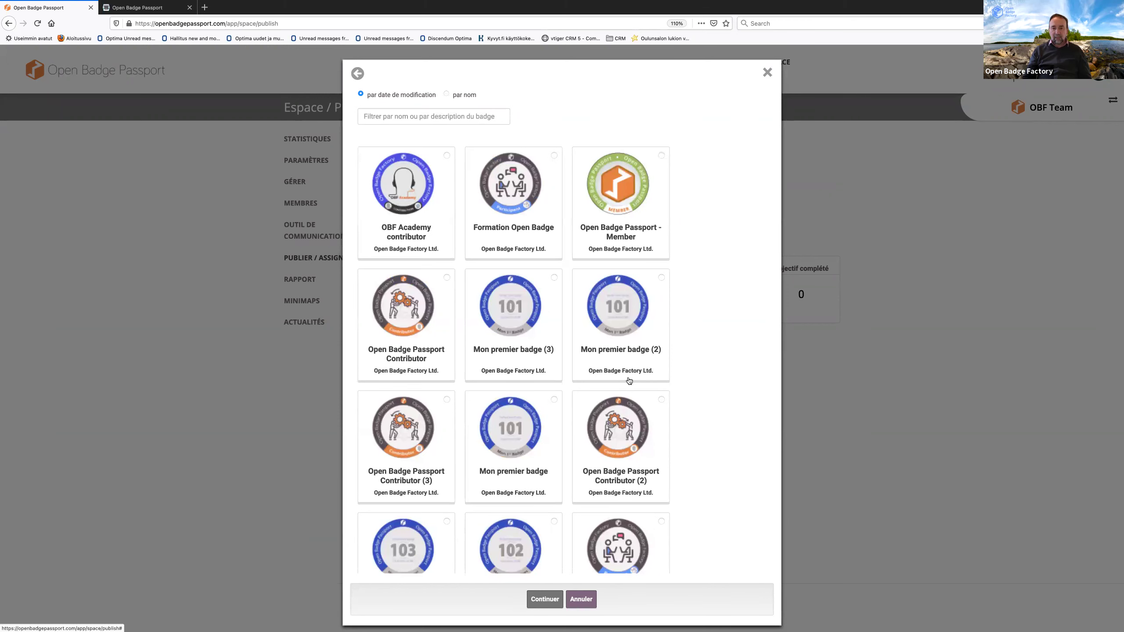
click(554, 400)
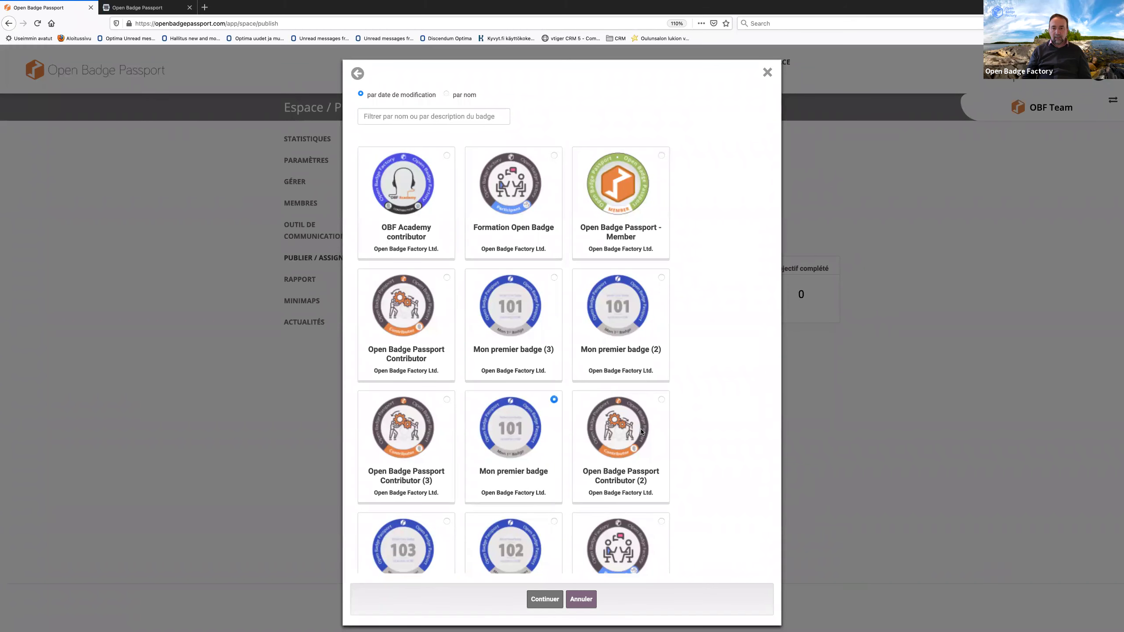
click(544, 599)
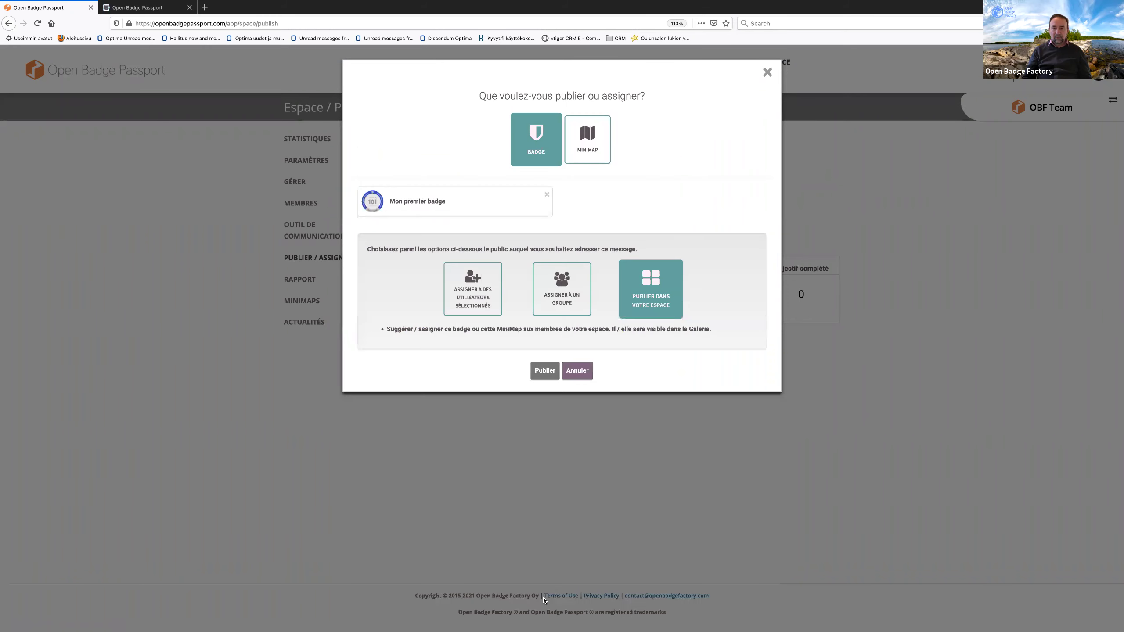
Step: Try assigning the badge to a group formed from holders of the Formation Open Badge badge, after viewing the selected-users option
click(475, 304)
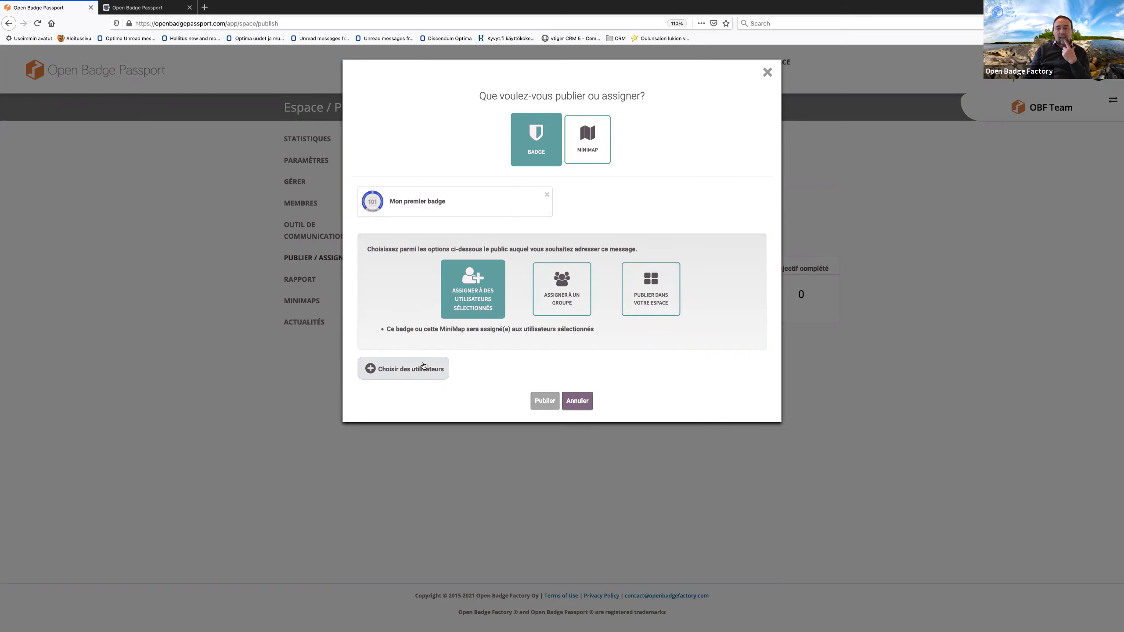
click(557, 296)
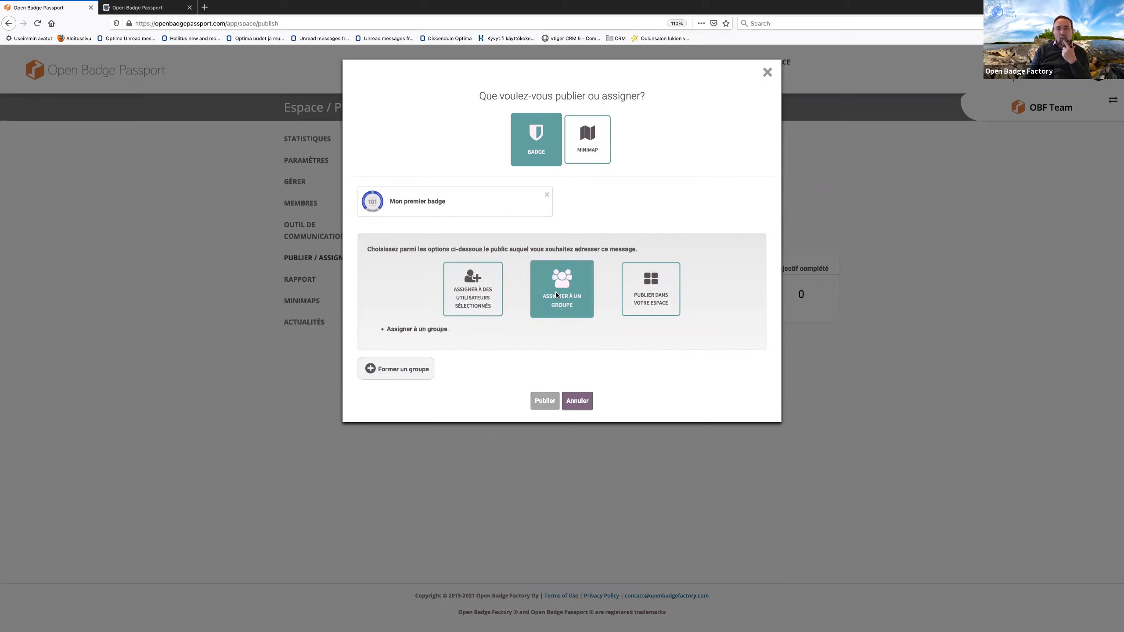
click(428, 371)
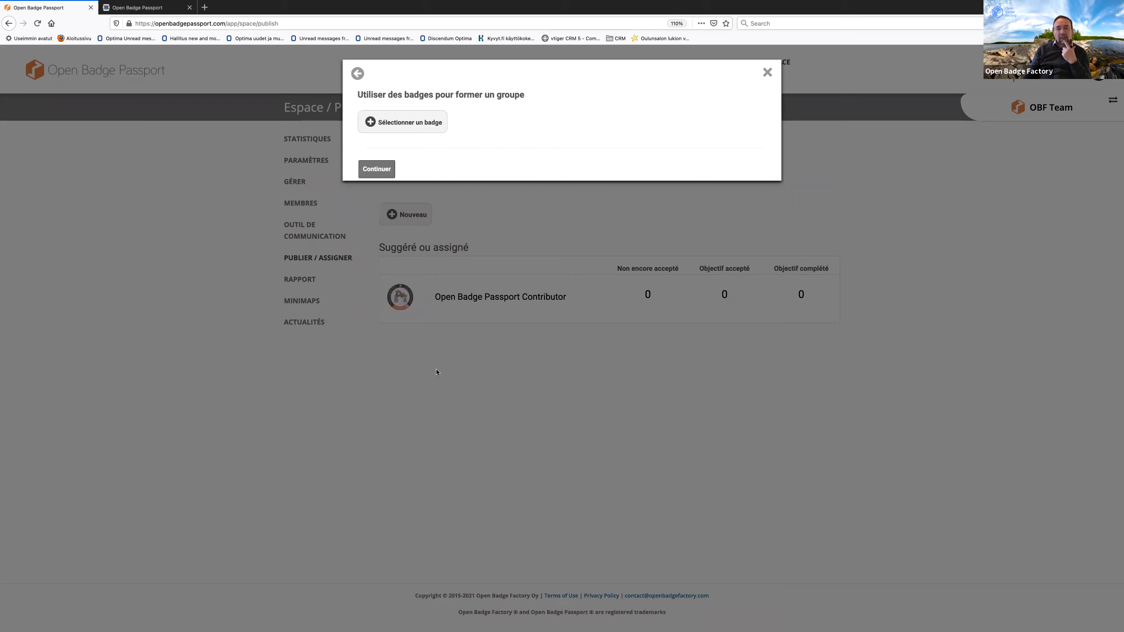
click(434, 122)
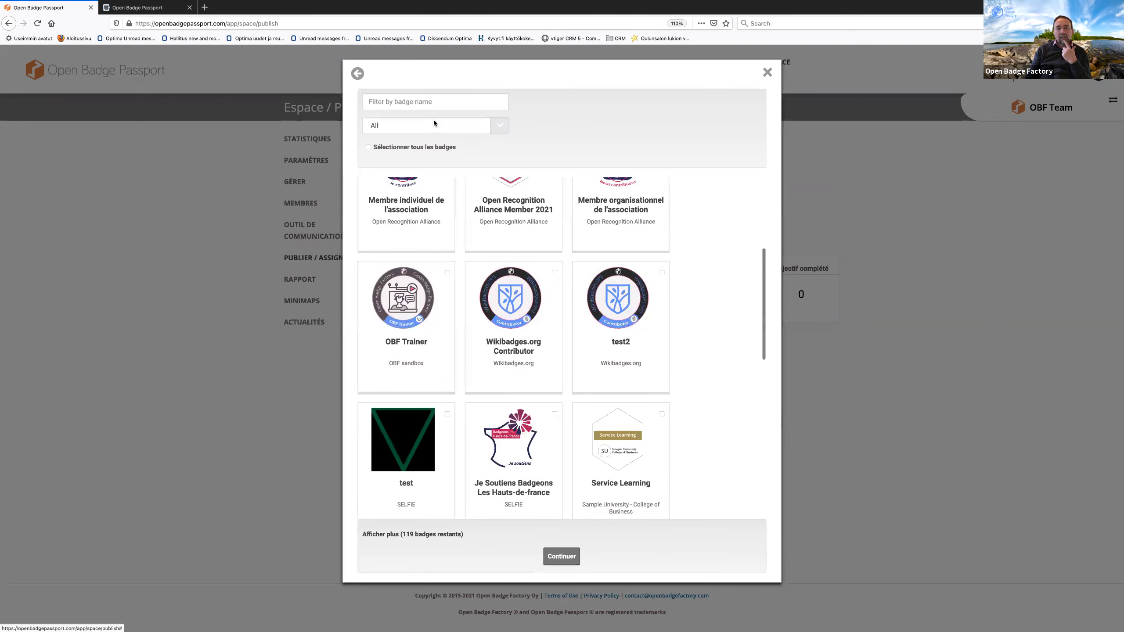
scroll(460, 208, up, 5)
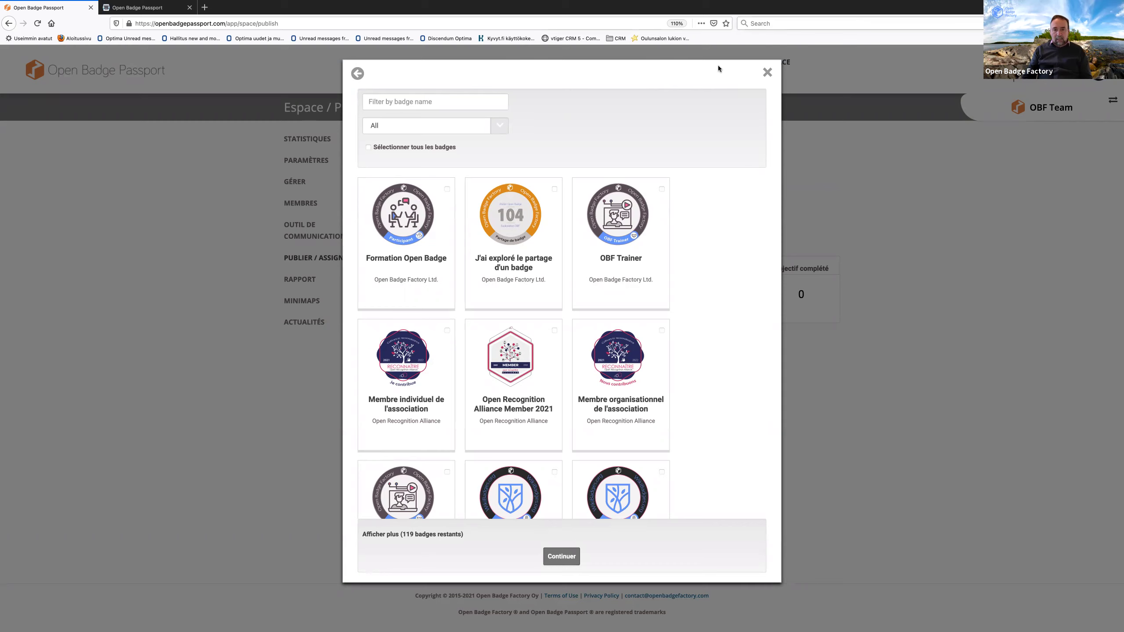
click(447, 189)
click(562, 556)
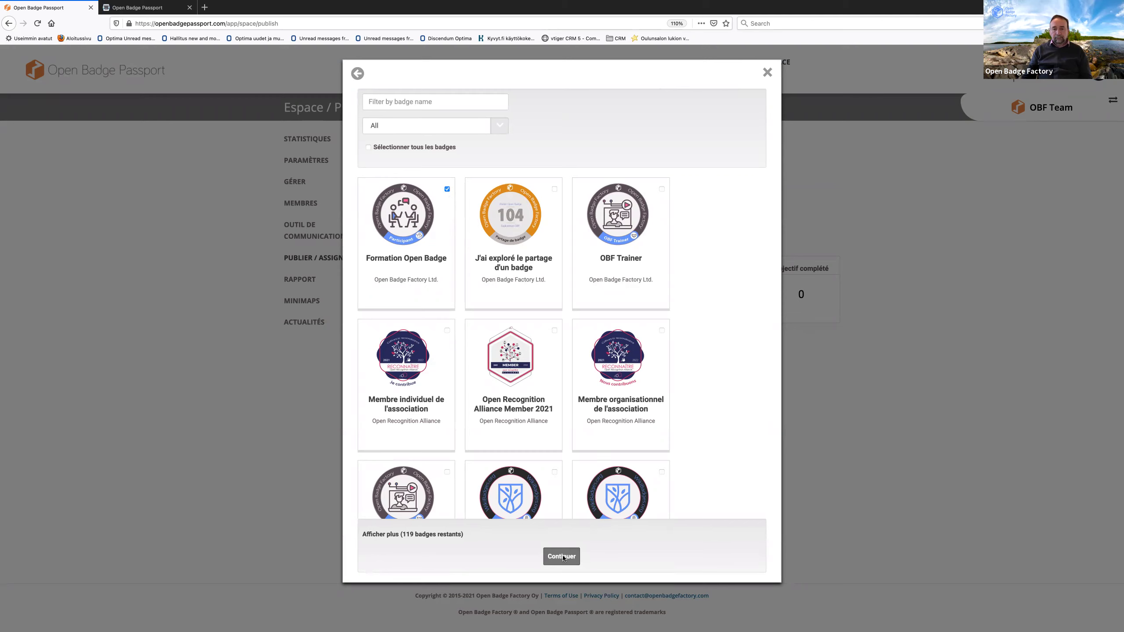
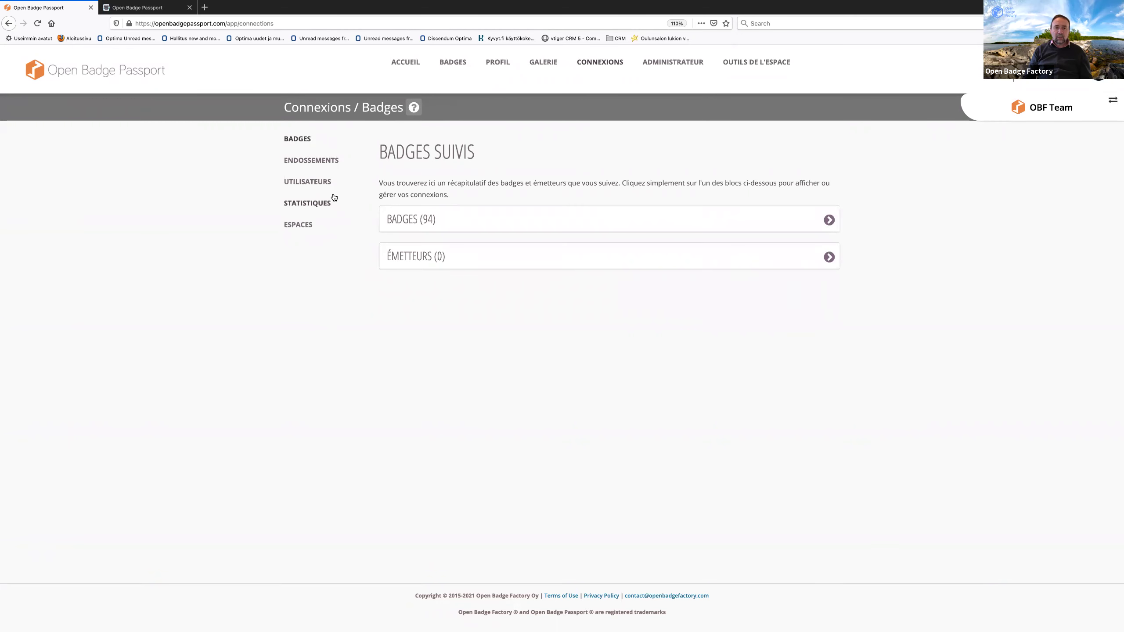
Step: Look over the Galerie for the OBF Team space: published badges, badges that can be requested, and MiniMaps
click(553, 61)
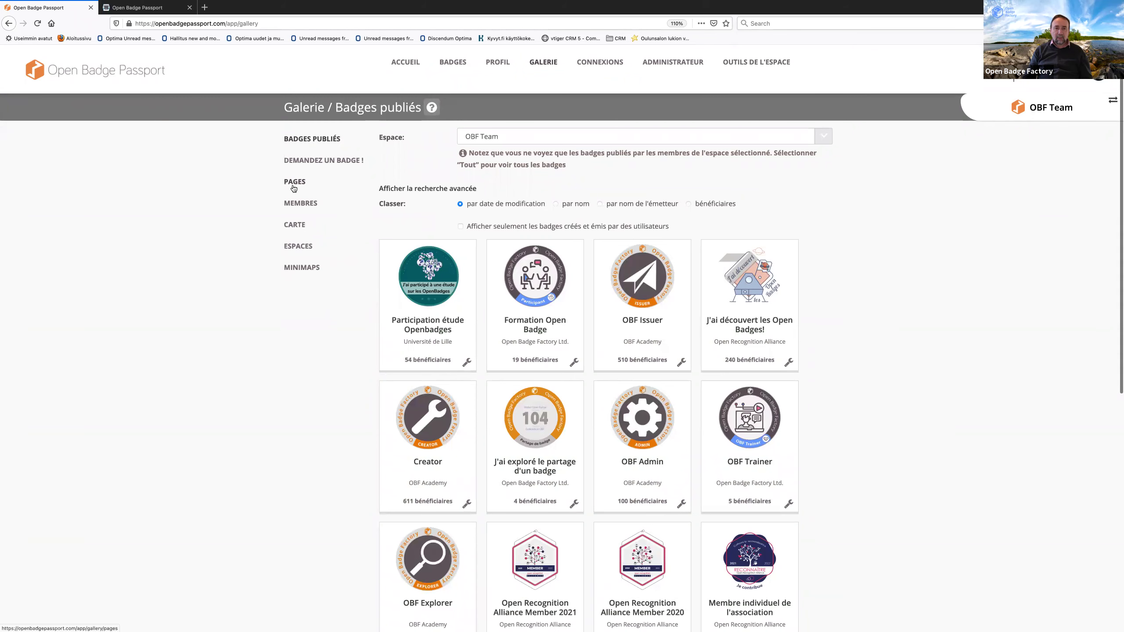
click(312, 161)
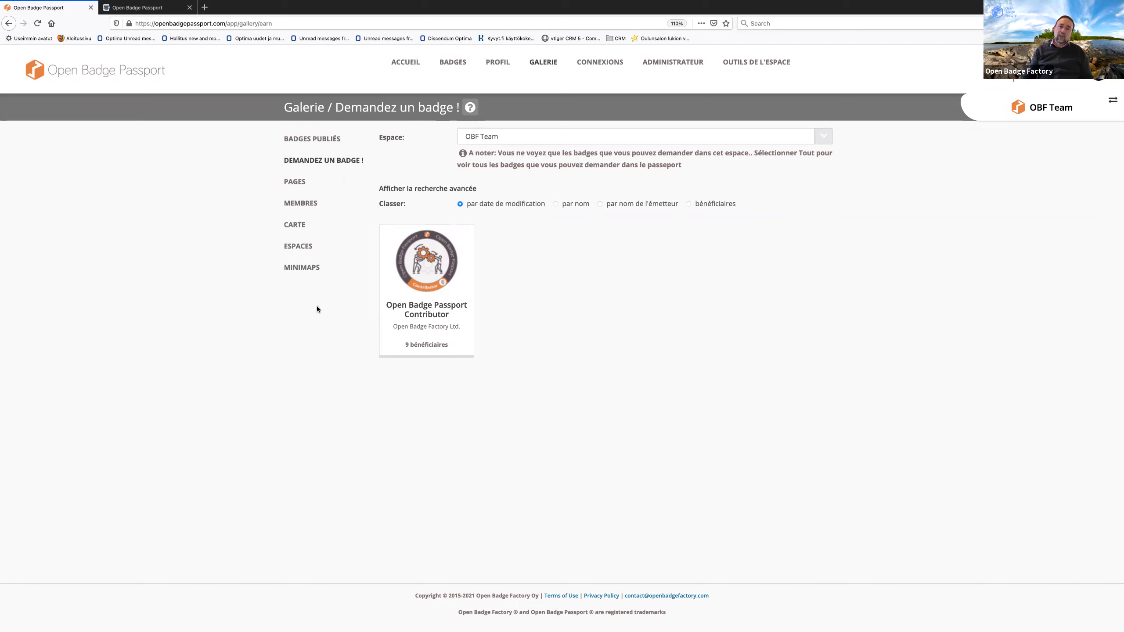
click(308, 267)
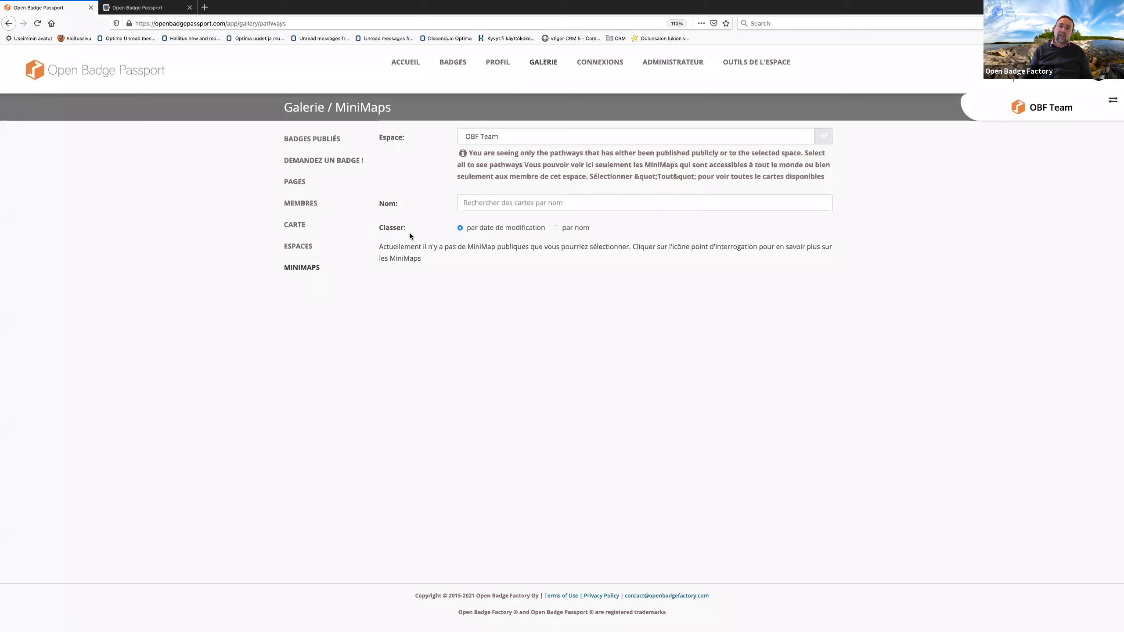
Step: Publish the Another Test Map MiniMap in the OBF Team space through Publier / Assigner
click(752, 63)
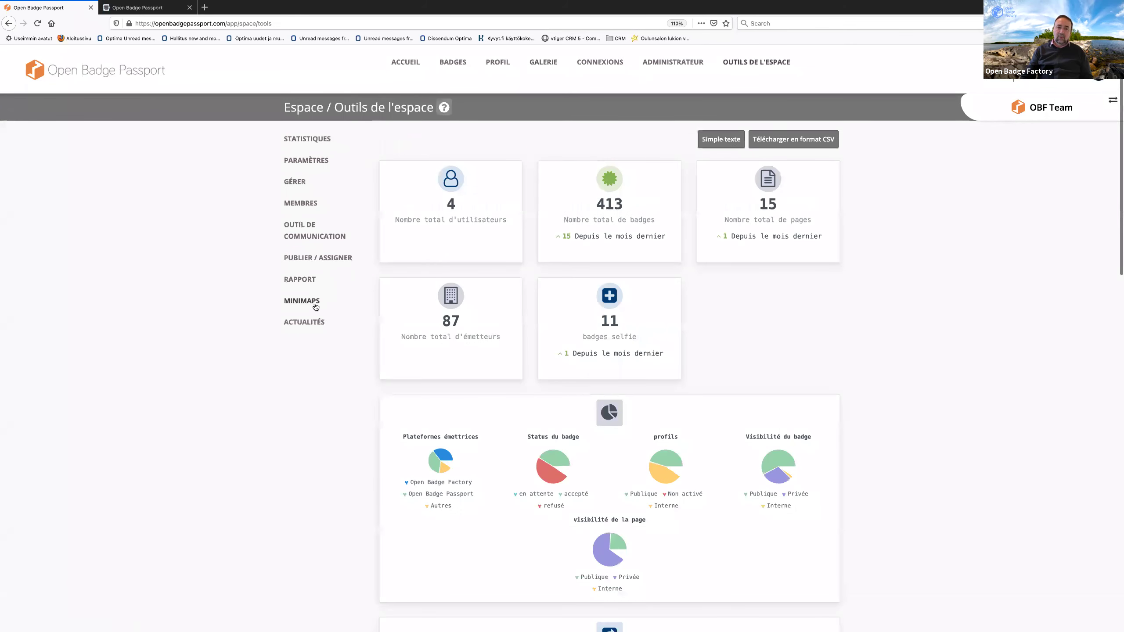
click(315, 258)
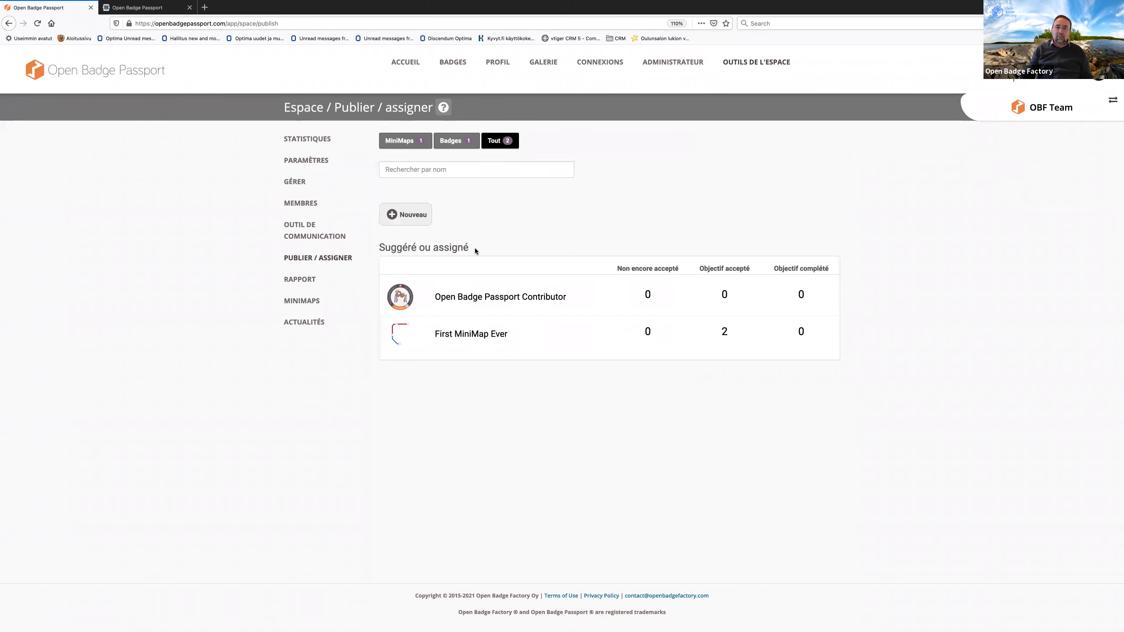
click(423, 217)
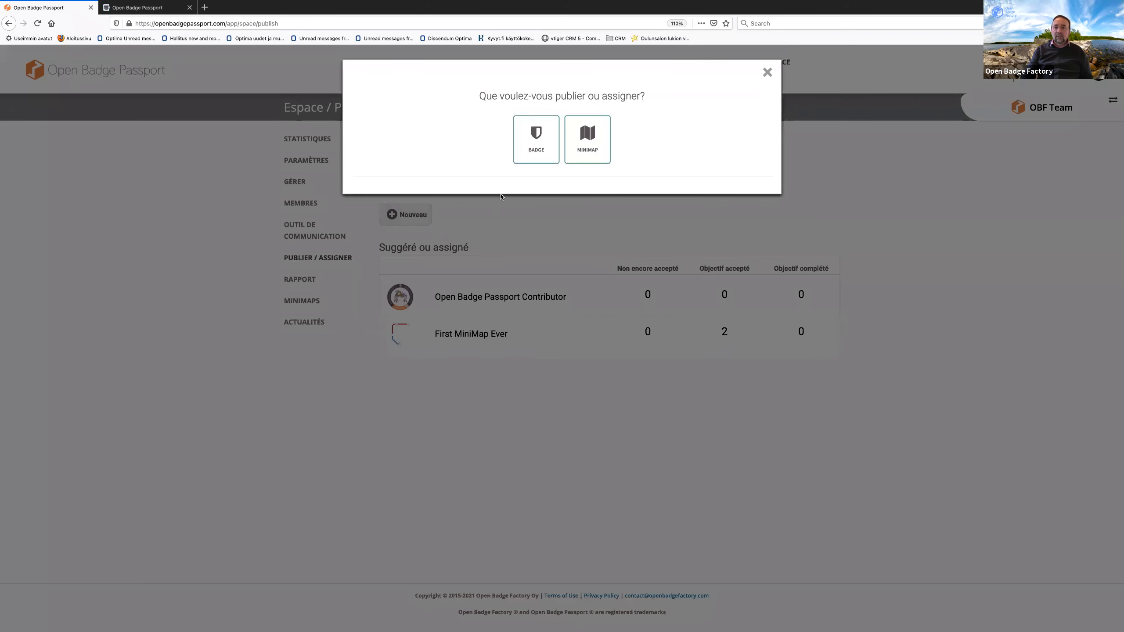
click(590, 147)
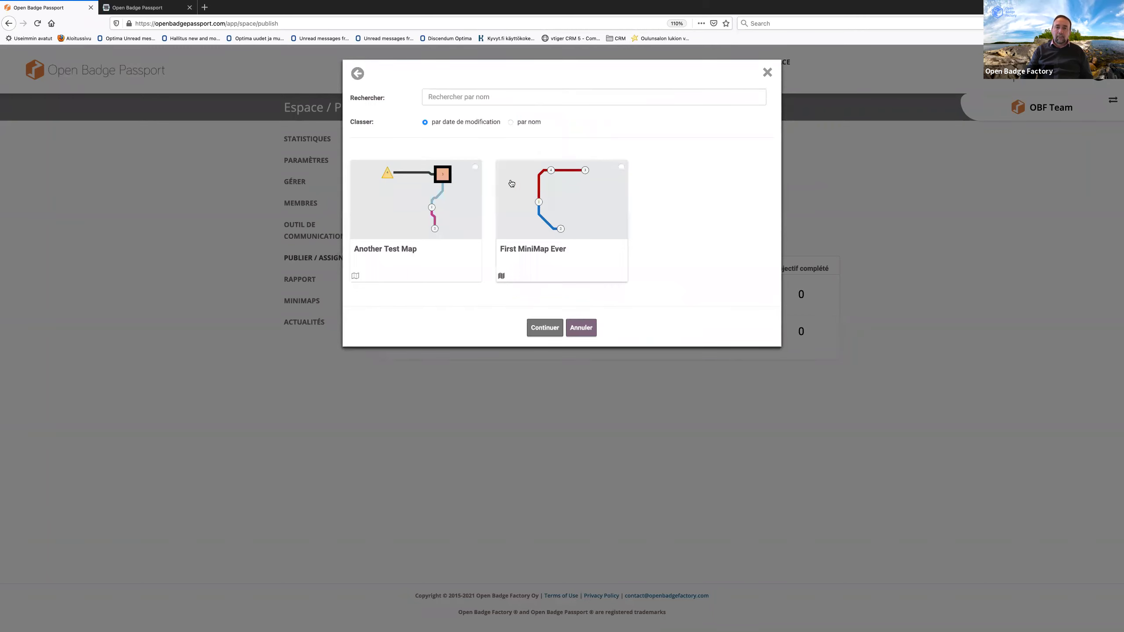
click(474, 167)
click(547, 328)
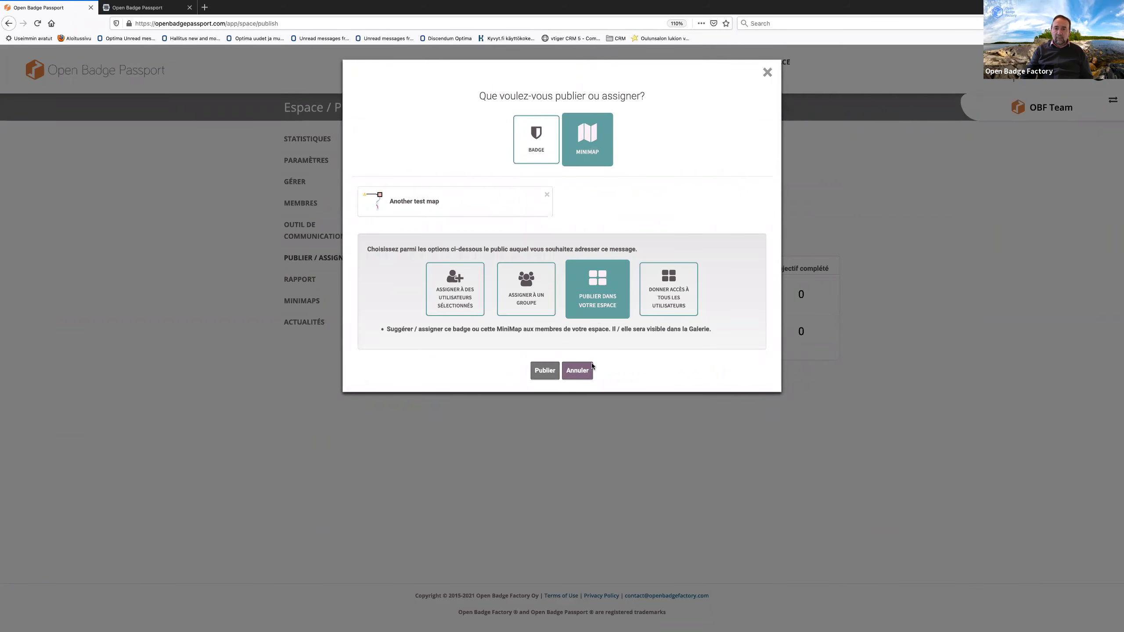
click(552, 374)
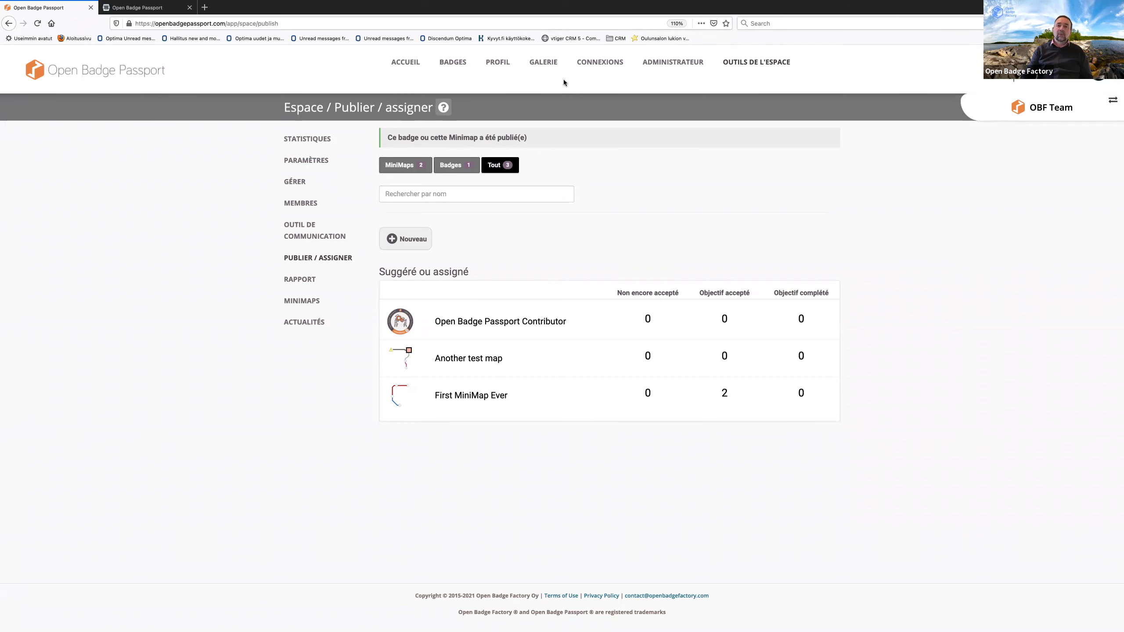
Step: Check the Galerie's MiniMaps for the OBF Team space, and view the profile's Objectifs page
click(543, 62)
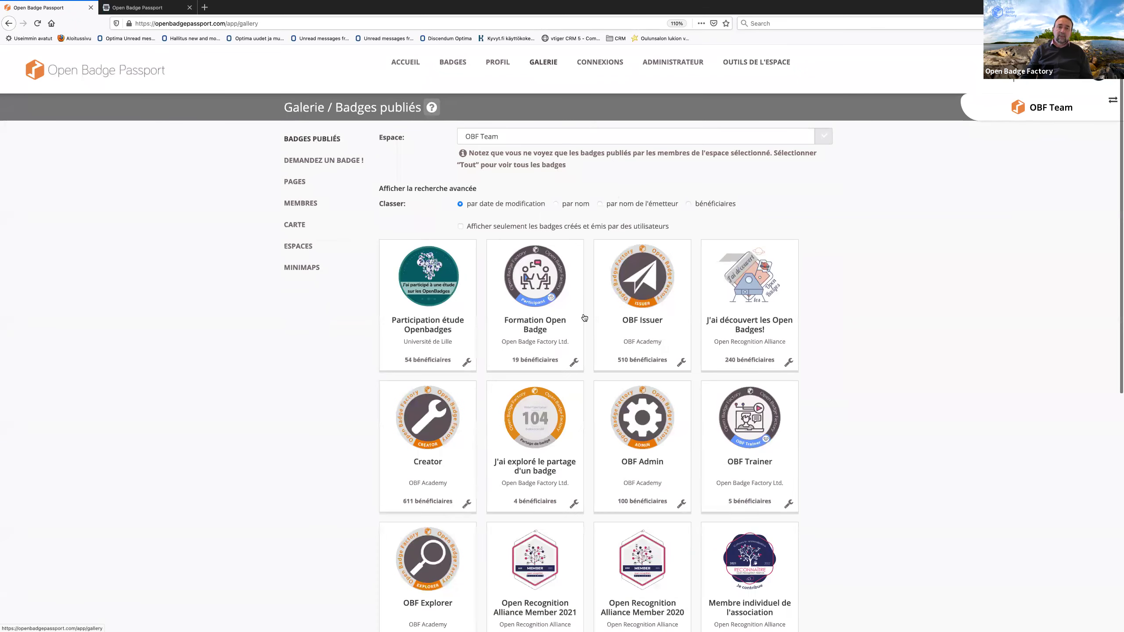
click(316, 274)
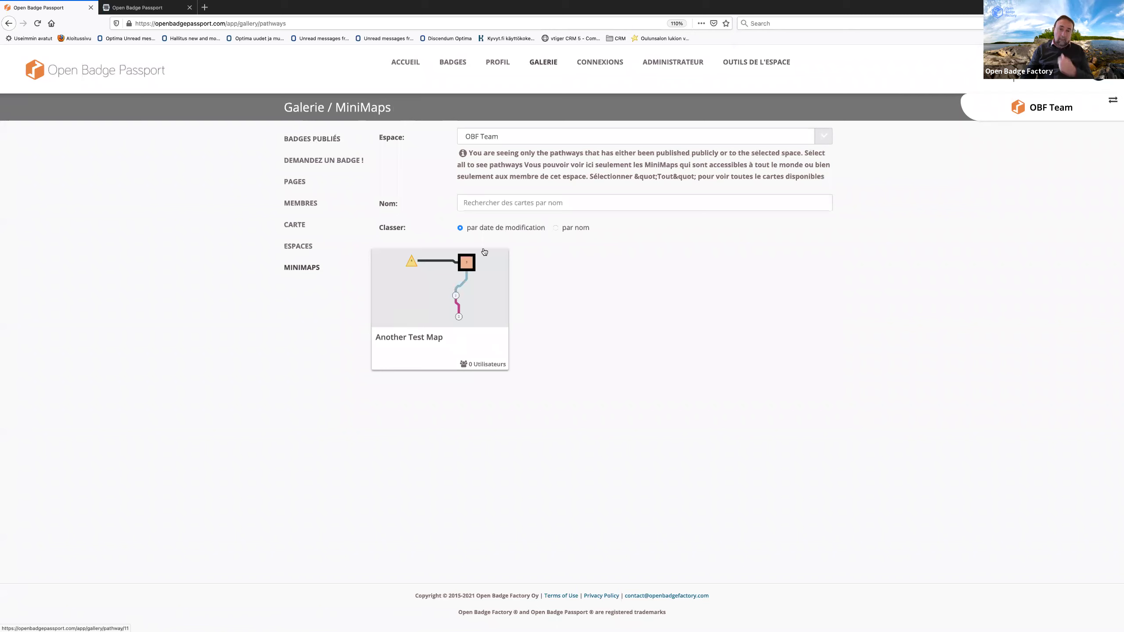
click(501, 64)
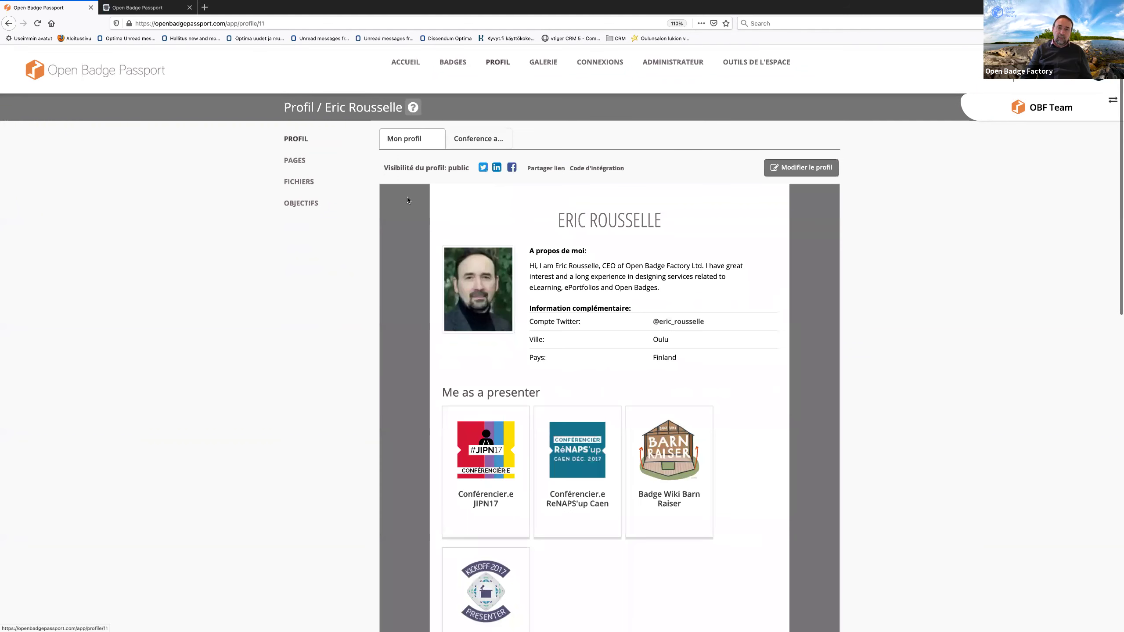
click(311, 203)
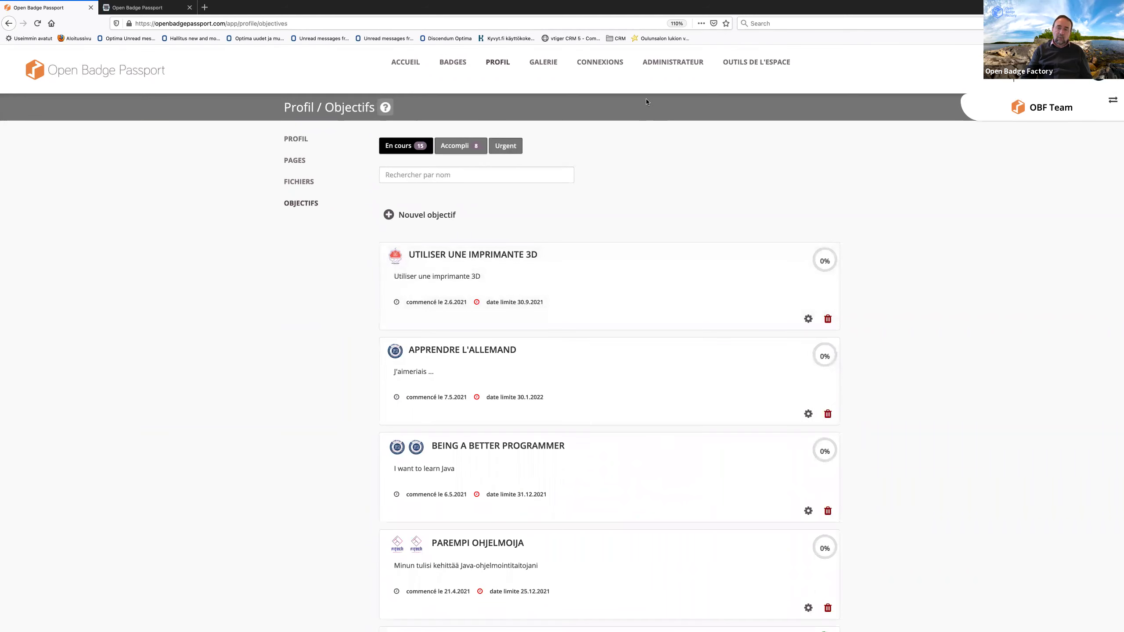
Step: Return to the space tools and view the space's own MiniMaps
click(649, 66)
click(748, 64)
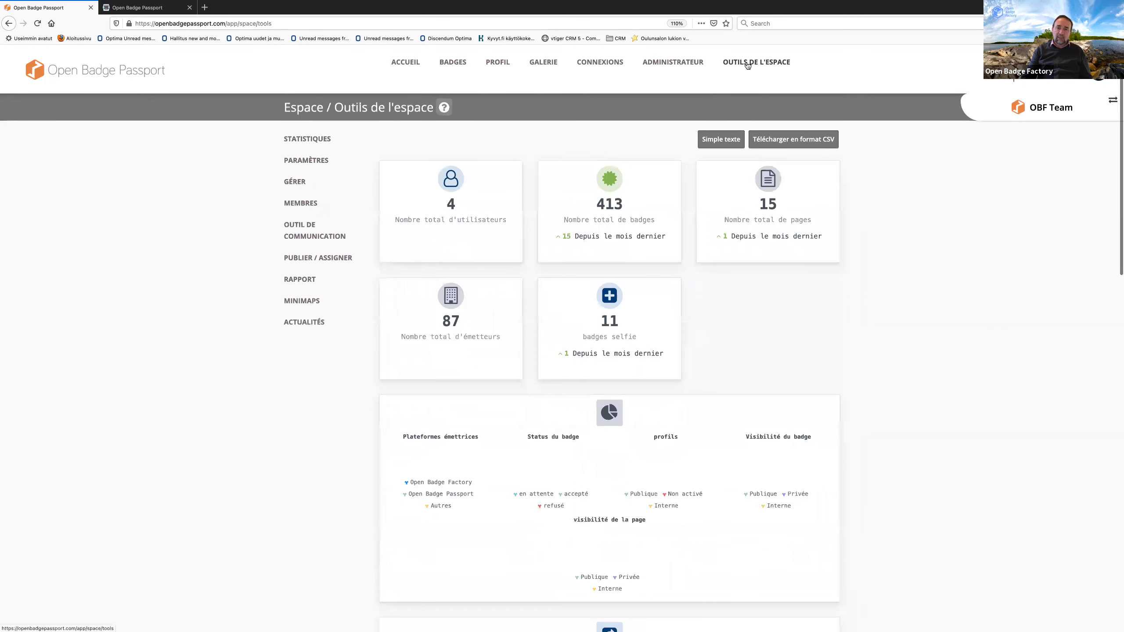
click(301, 301)
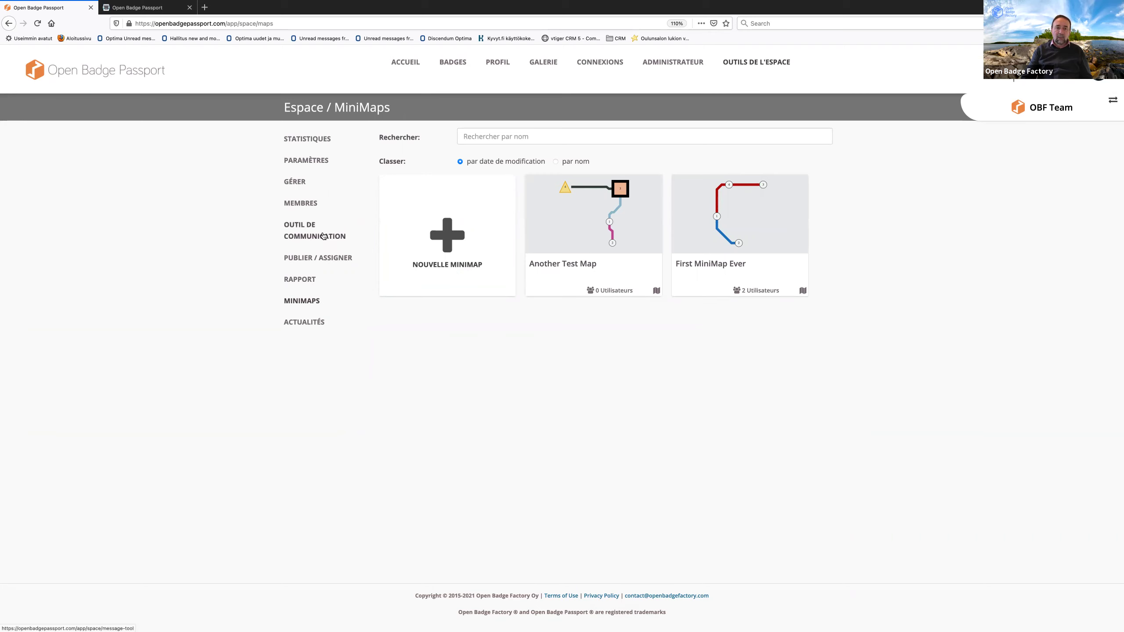
Step: Assign the Another Test Map MiniMap to one selected member, the account's own profile, through Publier / Assigner
click(319, 256)
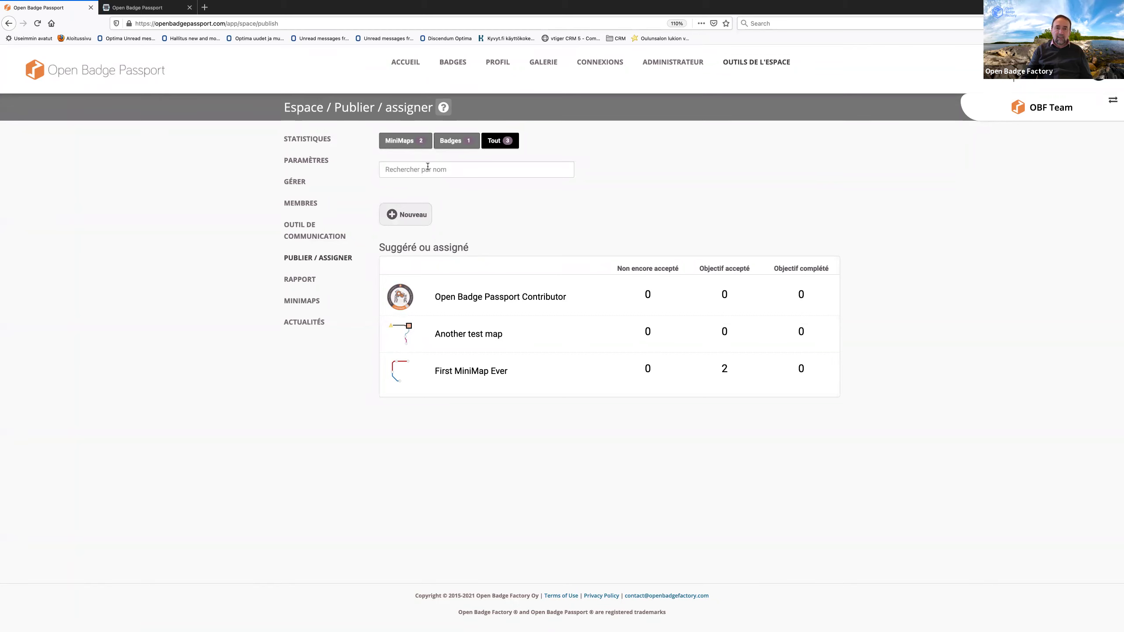
click(415, 212)
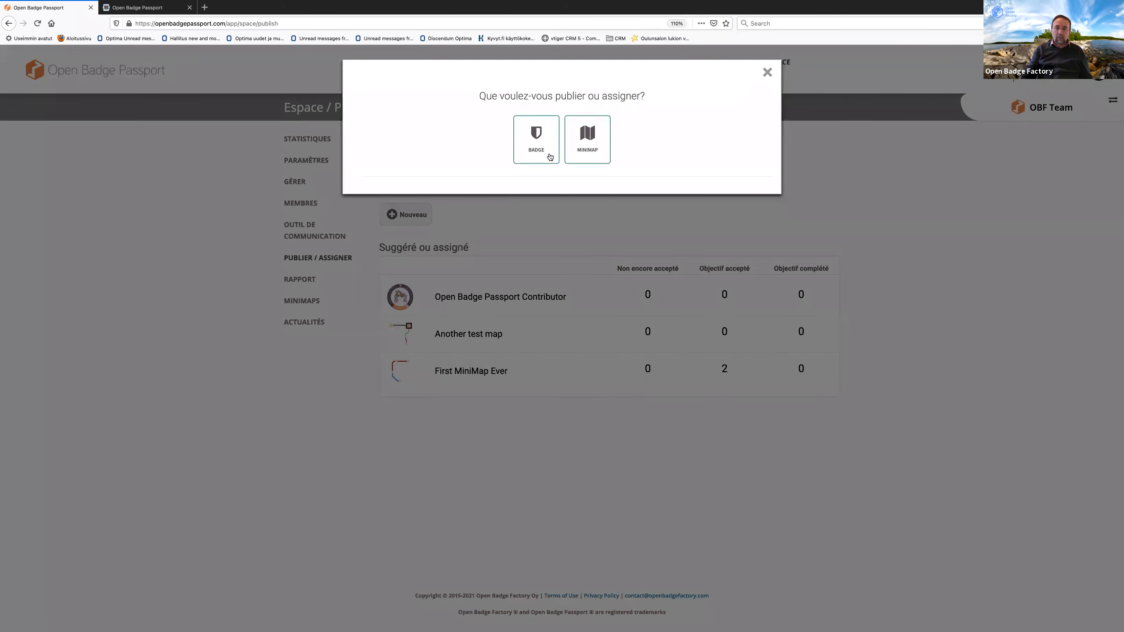
click(578, 143)
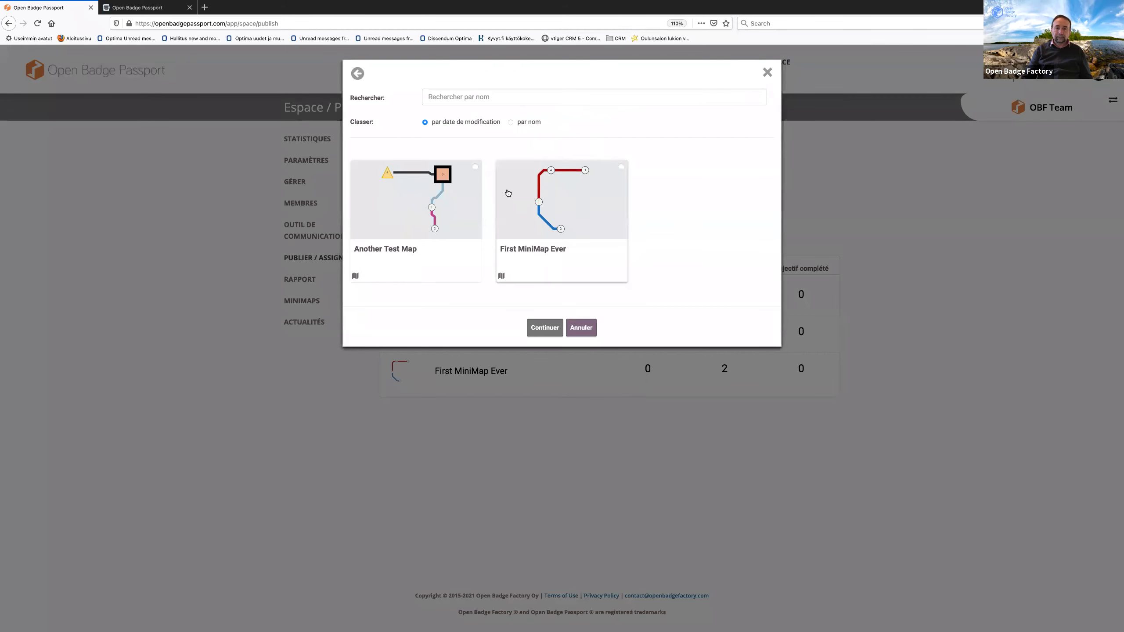
click(475, 167)
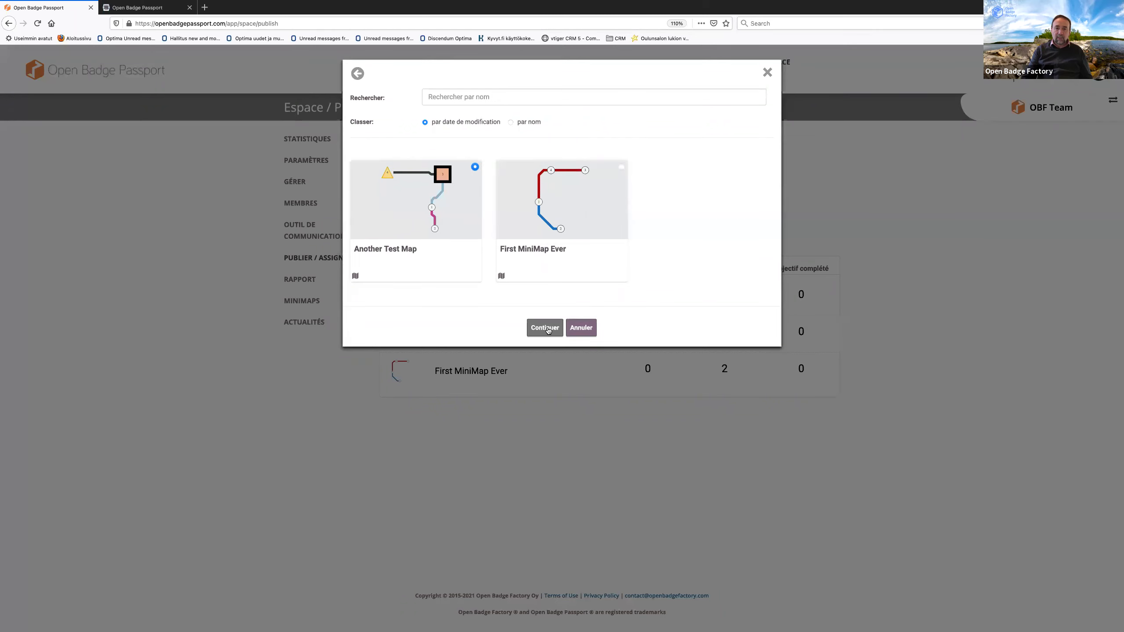
click(547, 330)
click(458, 298)
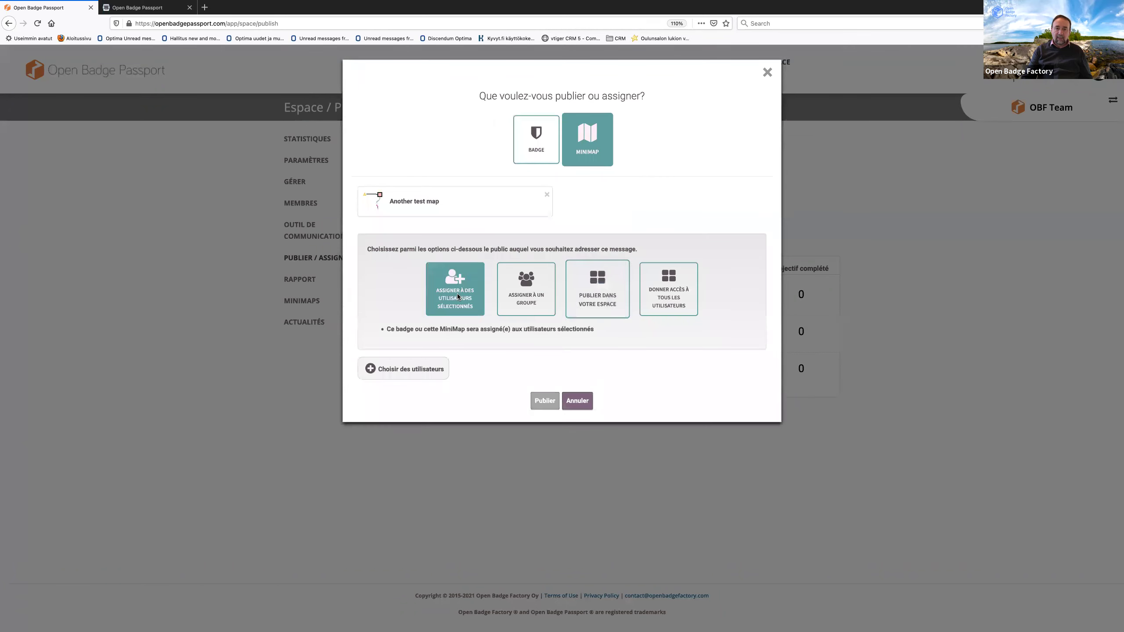
click(429, 374)
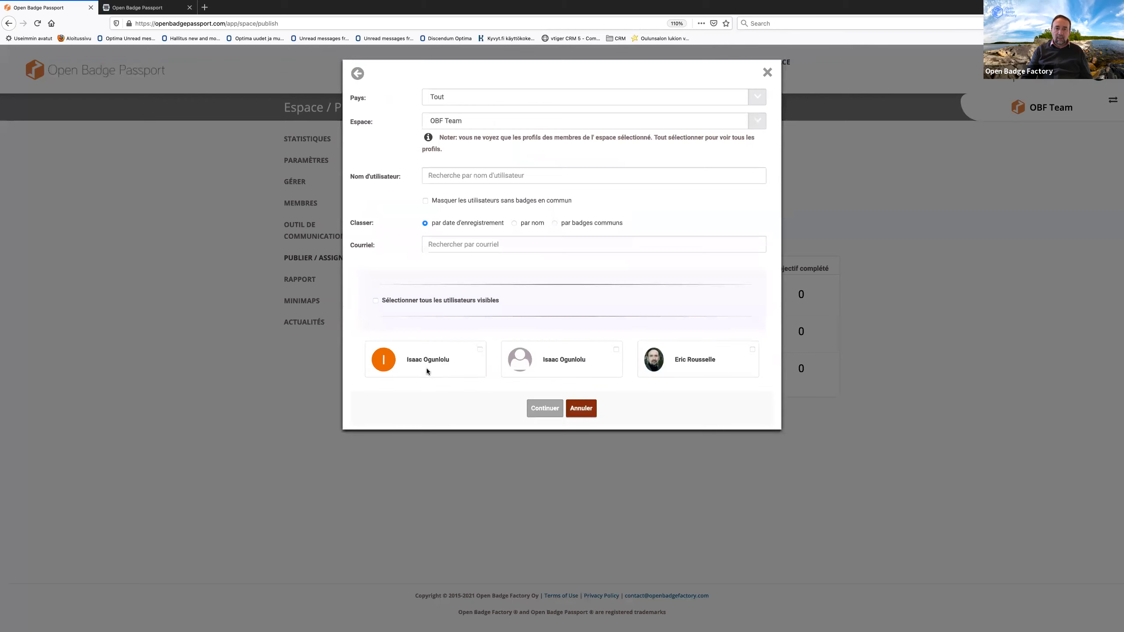
click(752, 349)
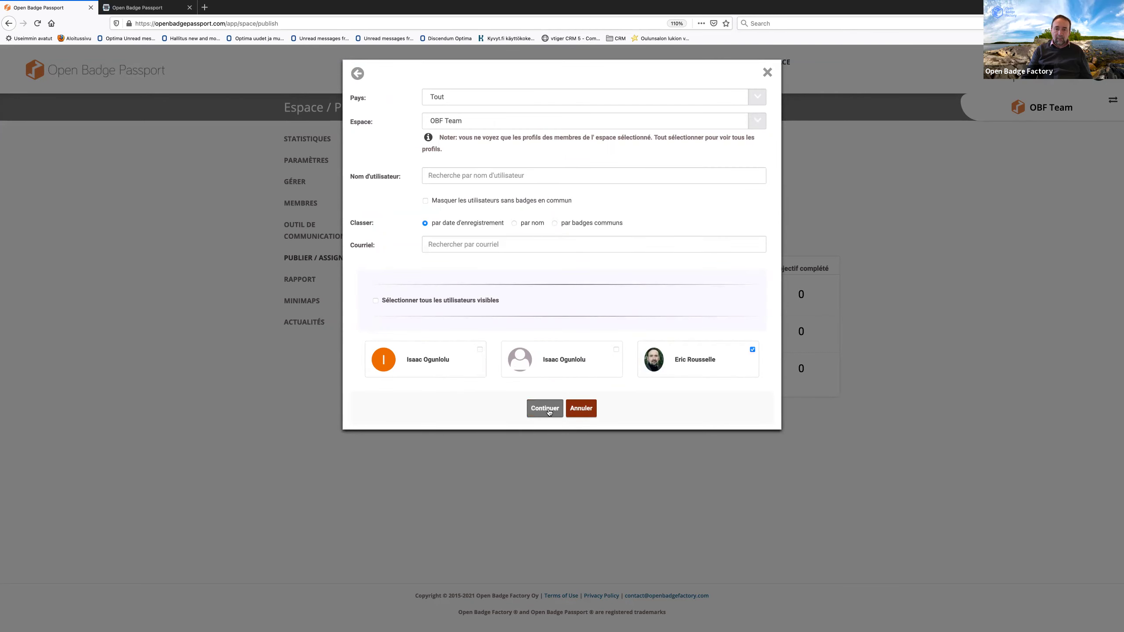
click(550, 411)
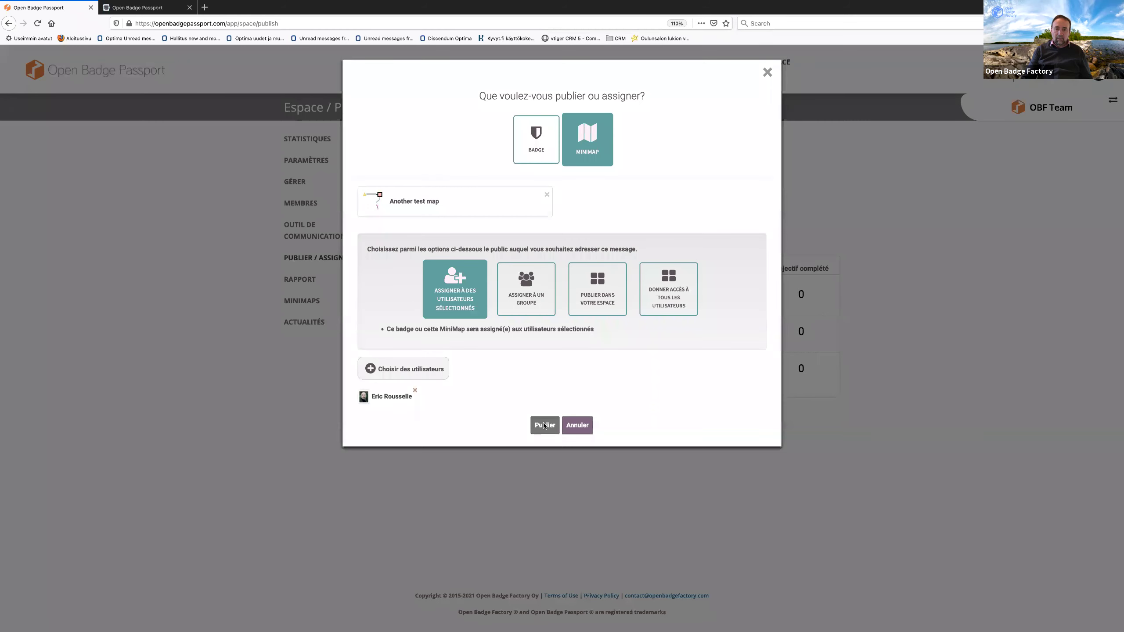
click(544, 425)
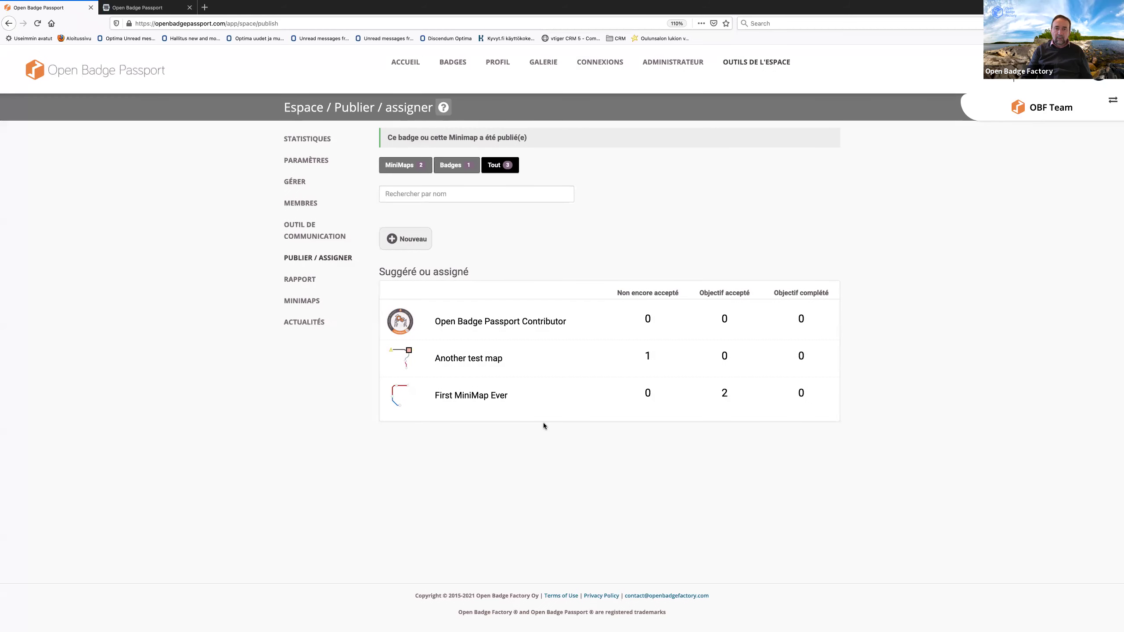
Step: Accept the assigned Another Test Map MiniMap on the profile's Objectifs page
click(503, 61)
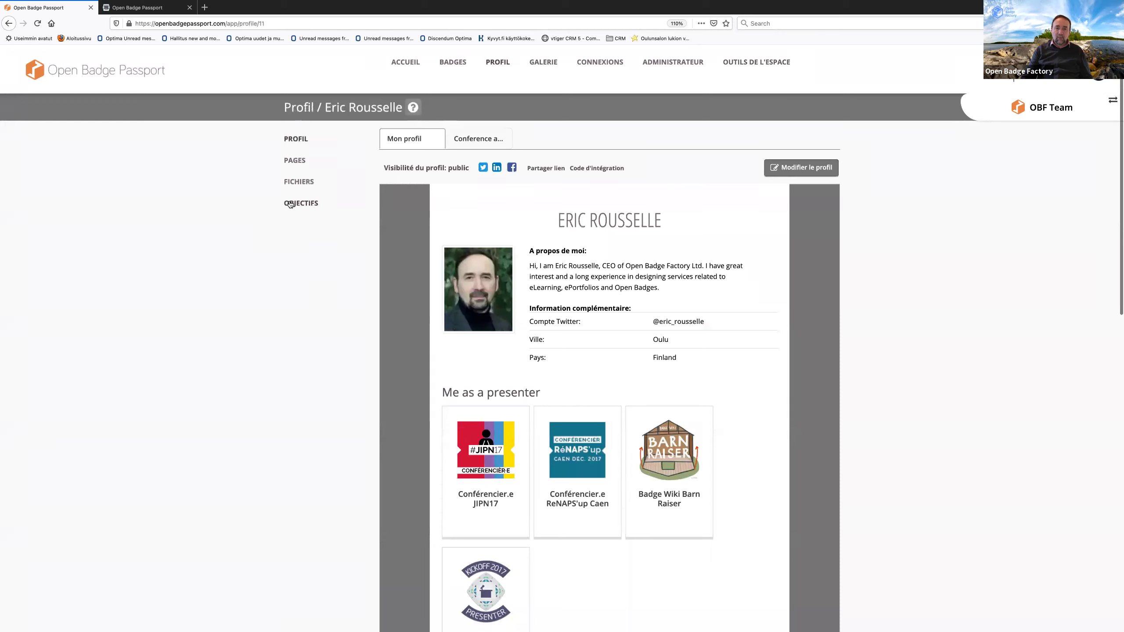
click(290, 204)
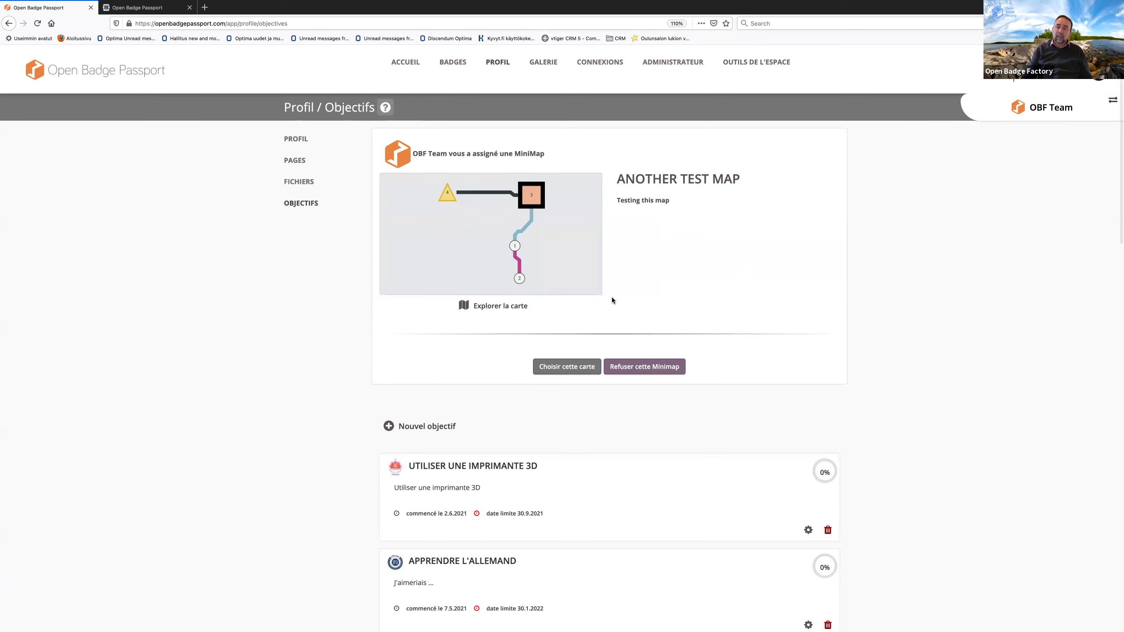
scroll(612, 300, down, 2)
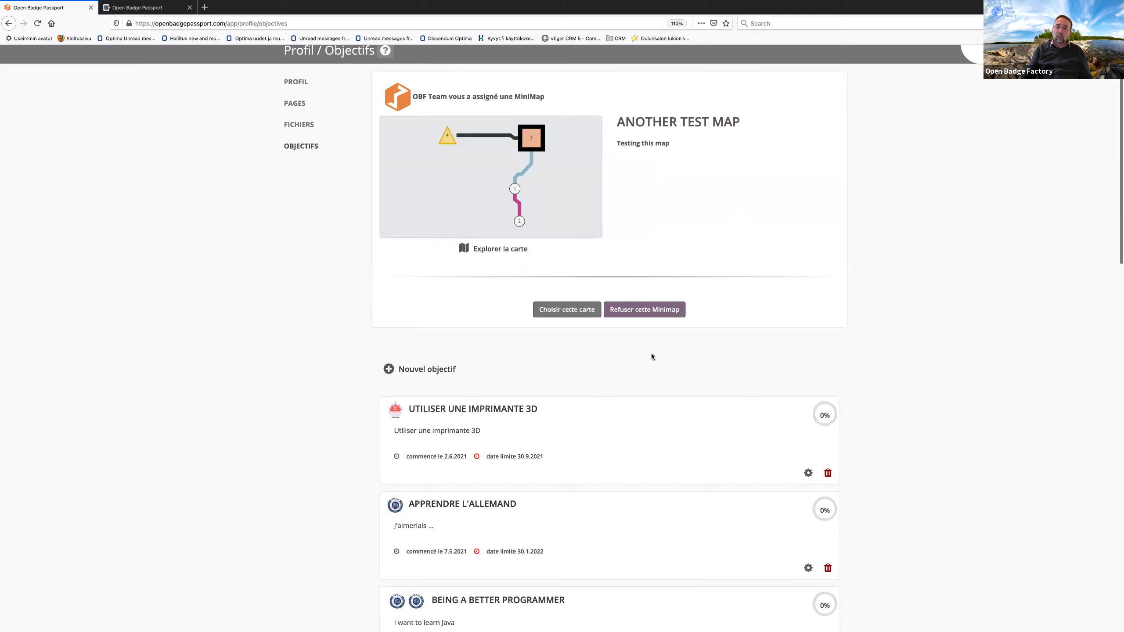
click(562, 310)
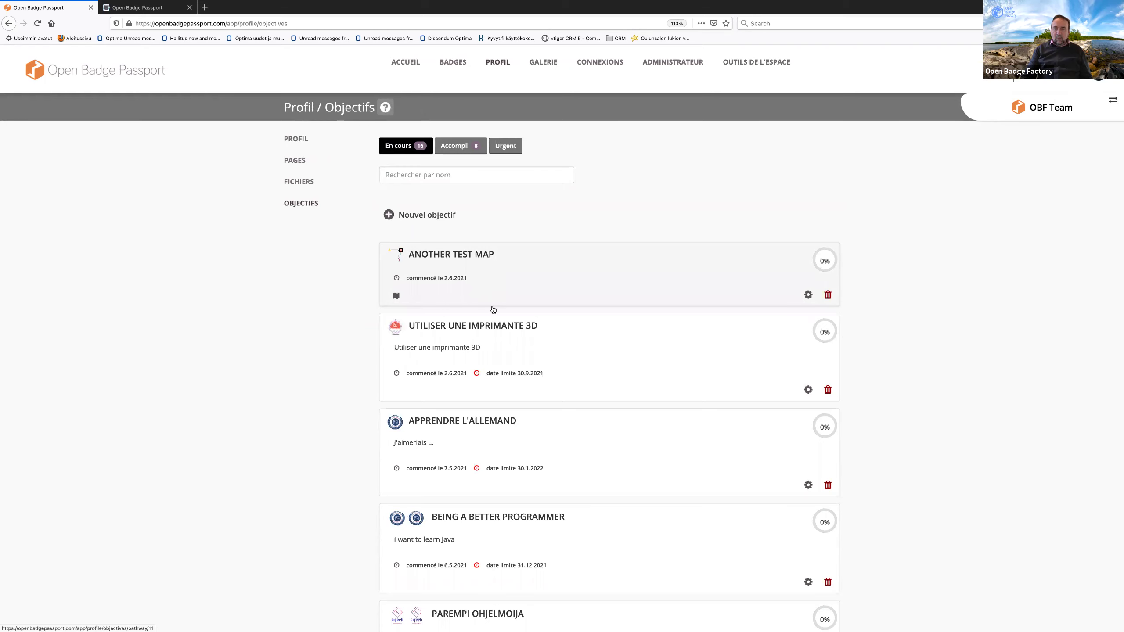
Step: Start a new objective in the profile and name it "Devenir membdre de Reconnaître"
scroll(514, 394, down, 10)
scroll(514, 397, up, 10)
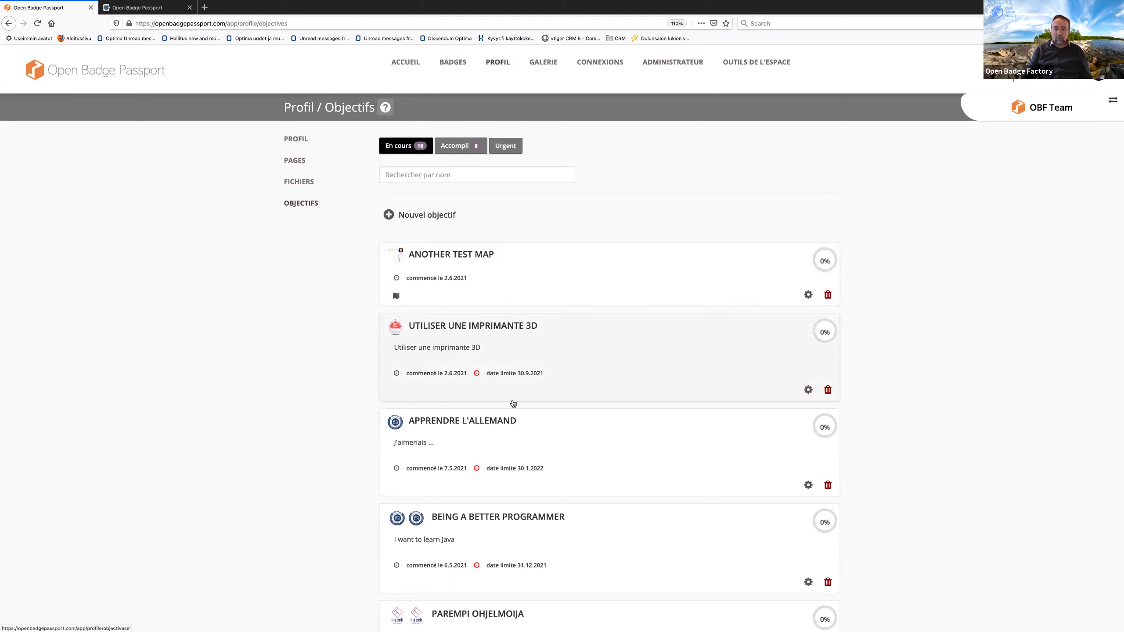
click(438, 216)
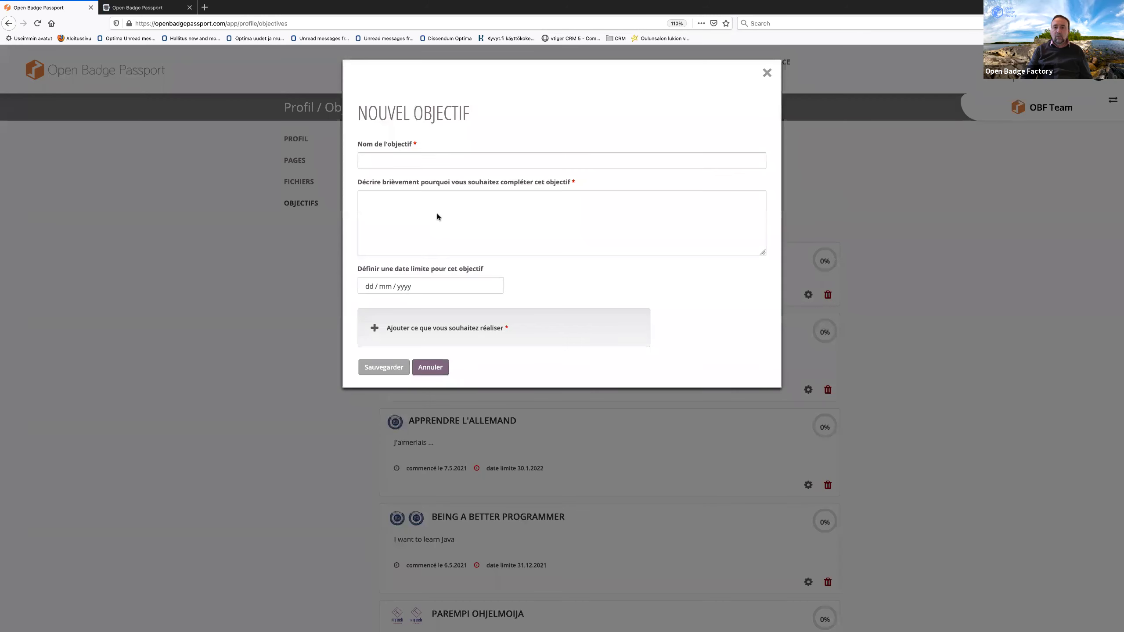
click(434, 158)
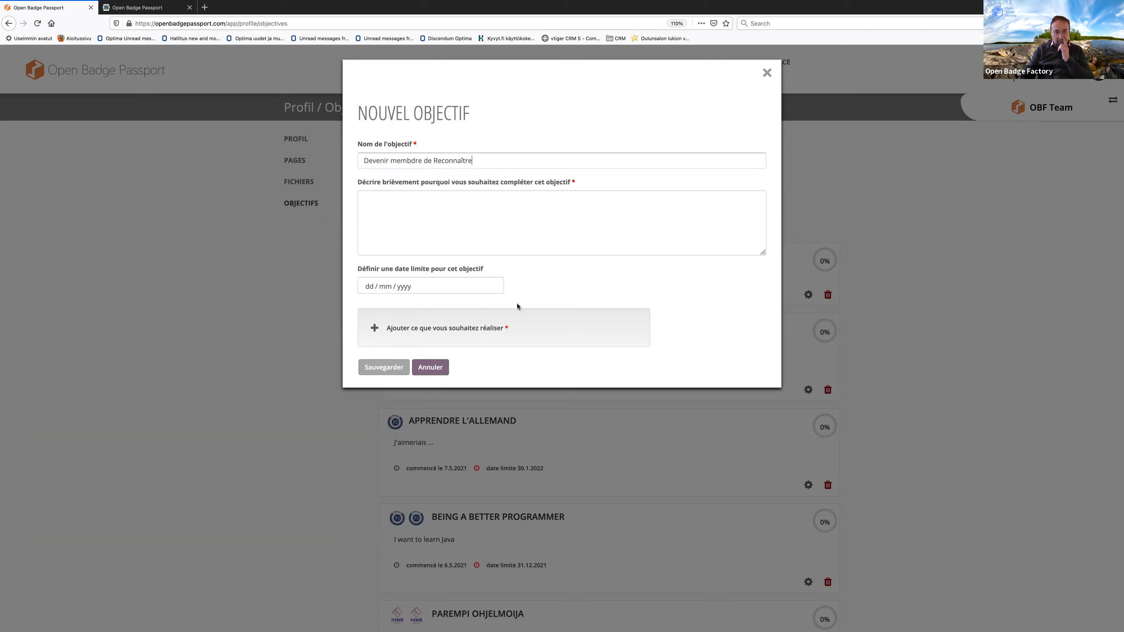
Step: Find requestable badges for the objective by filtering on the issuer "reco" in the advanced search
click(415, 336)
scroll(413, 331, down, 1)
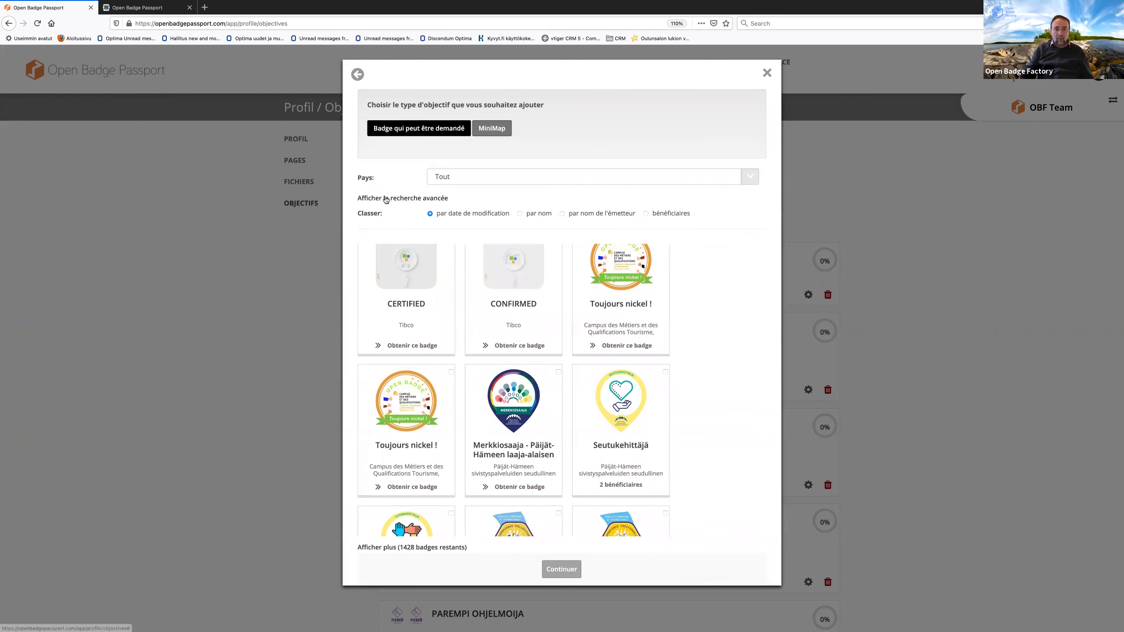
click(386, 198)
click(457, 282)
text(reco)
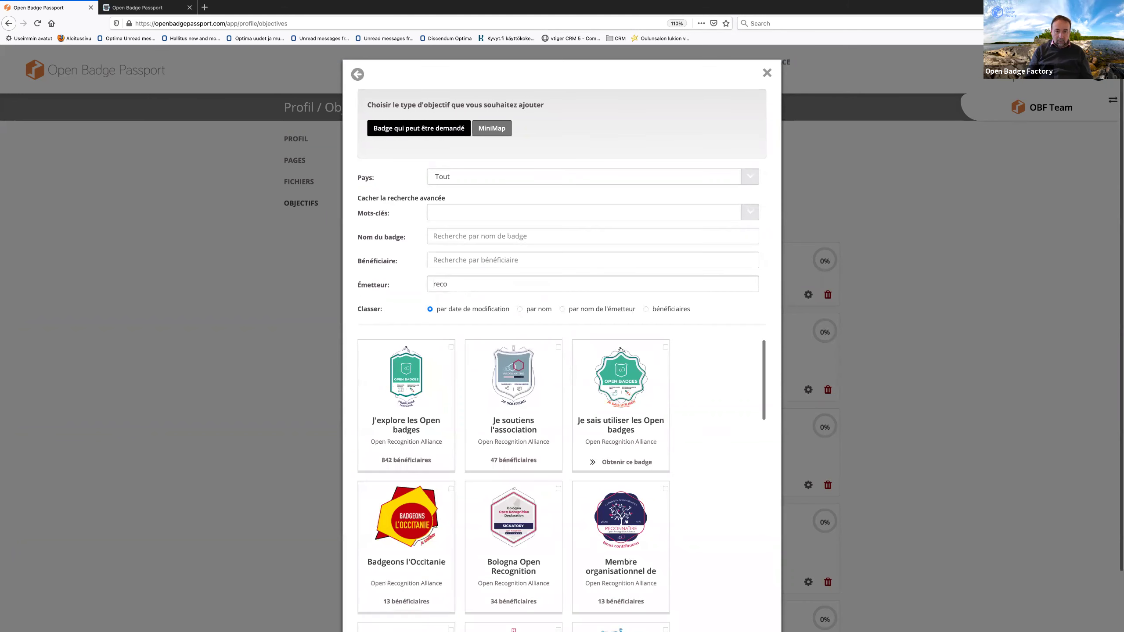
text(n)
scroll(565, 550, down, 6)
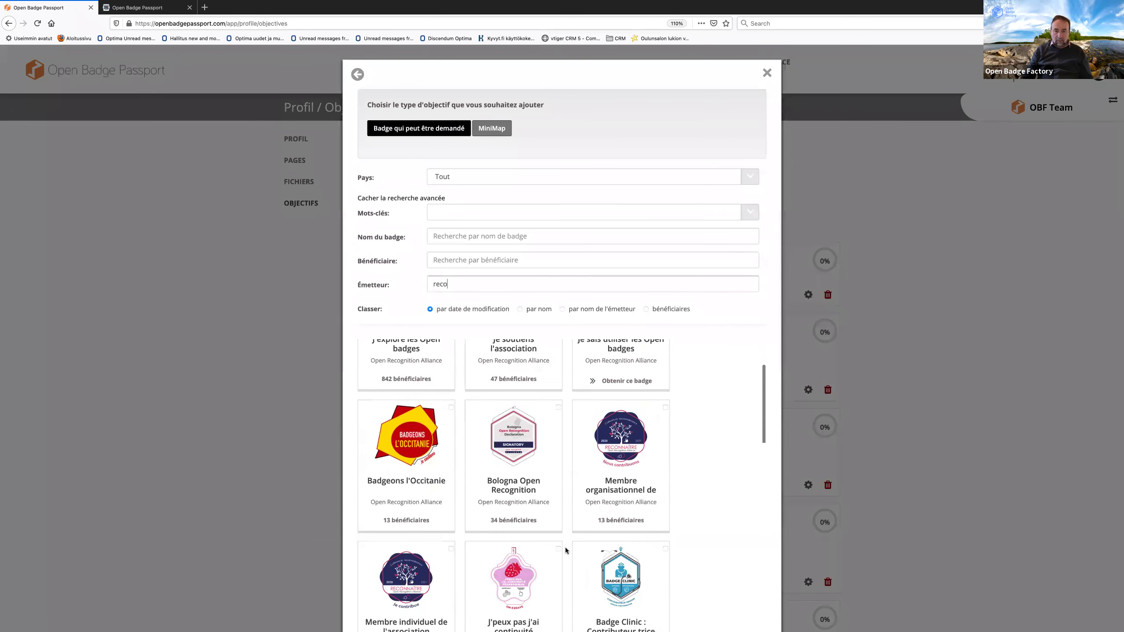
scroll(562, 548, up, 3)
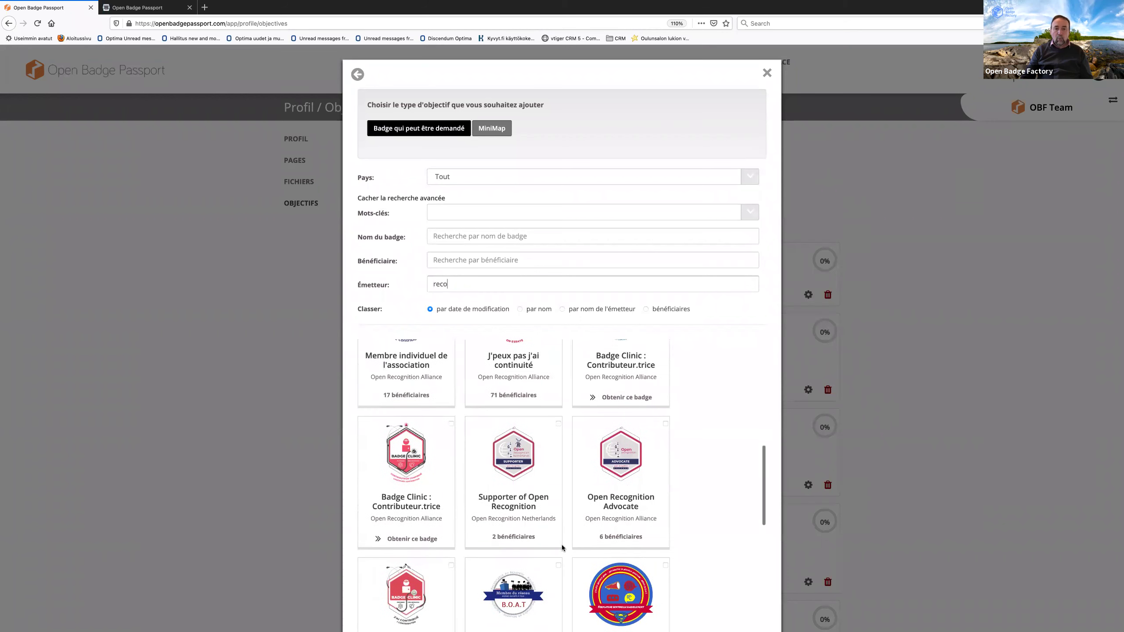
scroll(526, 550, down, 3)
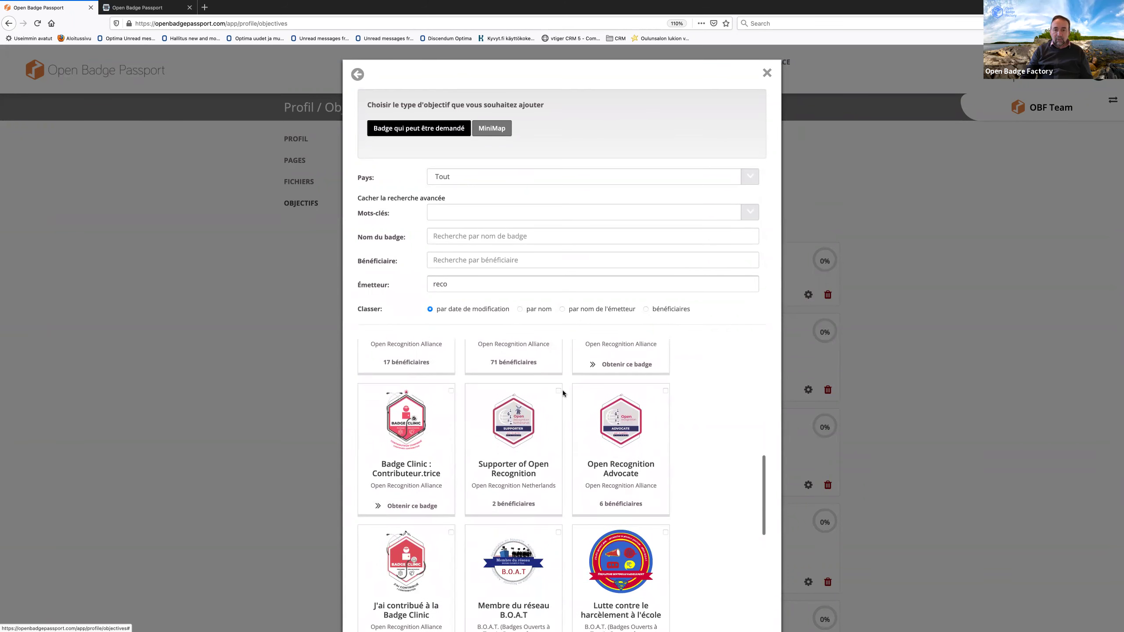
Step: Add the Supporter of Open Recognition Netherlands and Open Recognition Advocate badges to the objective
click(558, 390)
click(665, 390)
scroll(660, 474, down, 5)
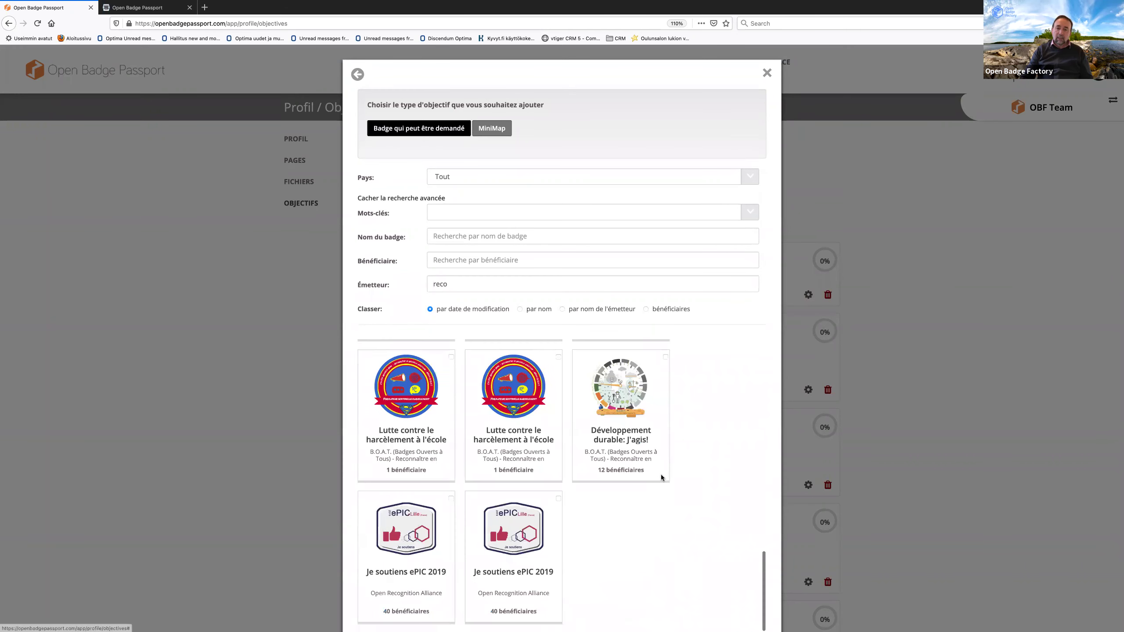
scroll(662, 472, down, 2)
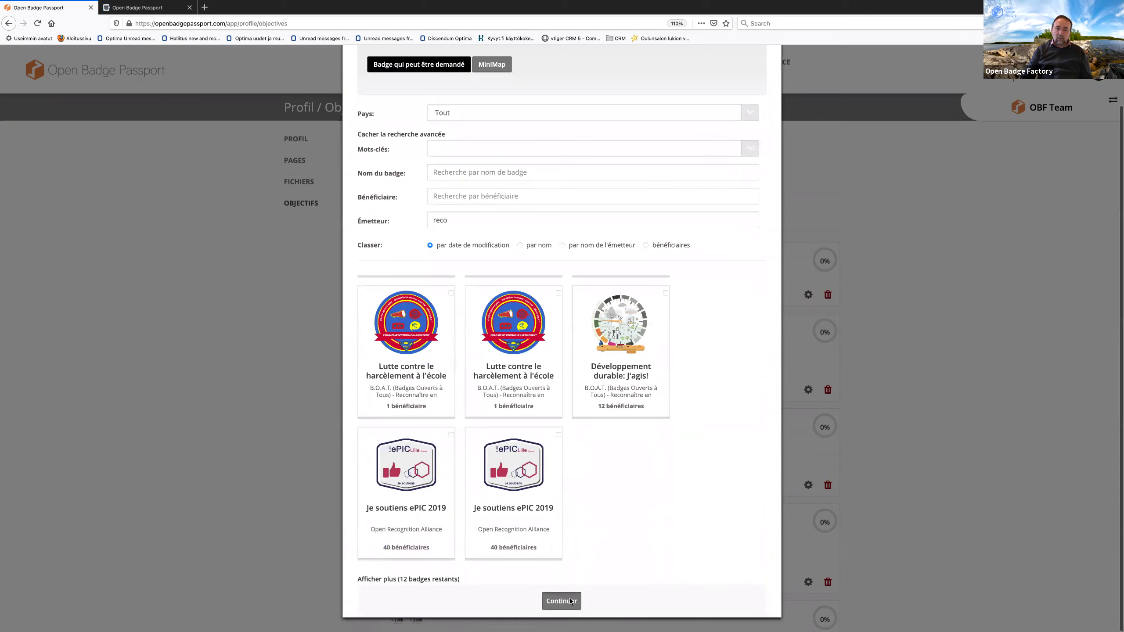
click(570, 601)
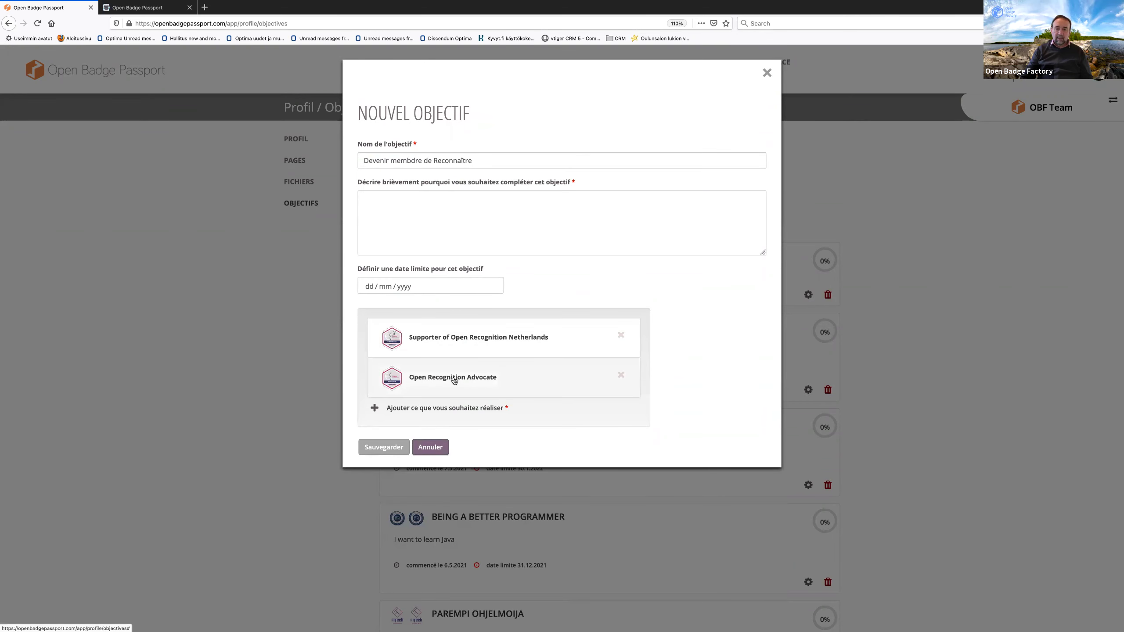
Step: Set the new objective's deadline to 31/12/2021 and try to save it
click(403, 285)
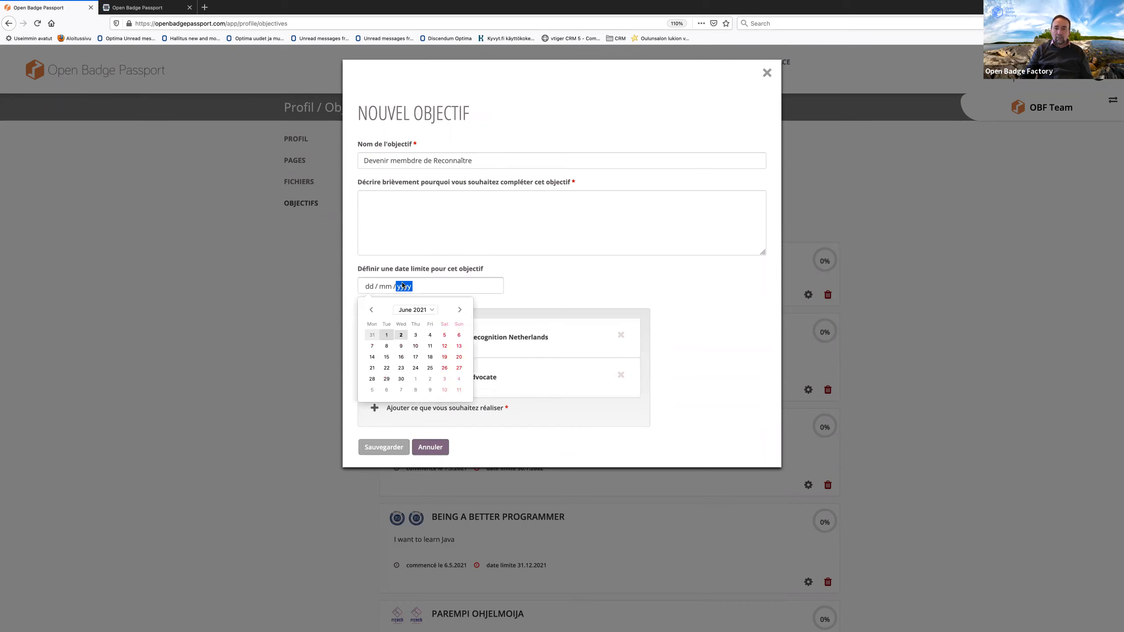
click(460, 310)
click(460, 309)
click(460, 310)
click(460, 310)
click(460, 310)
click(460, 309)
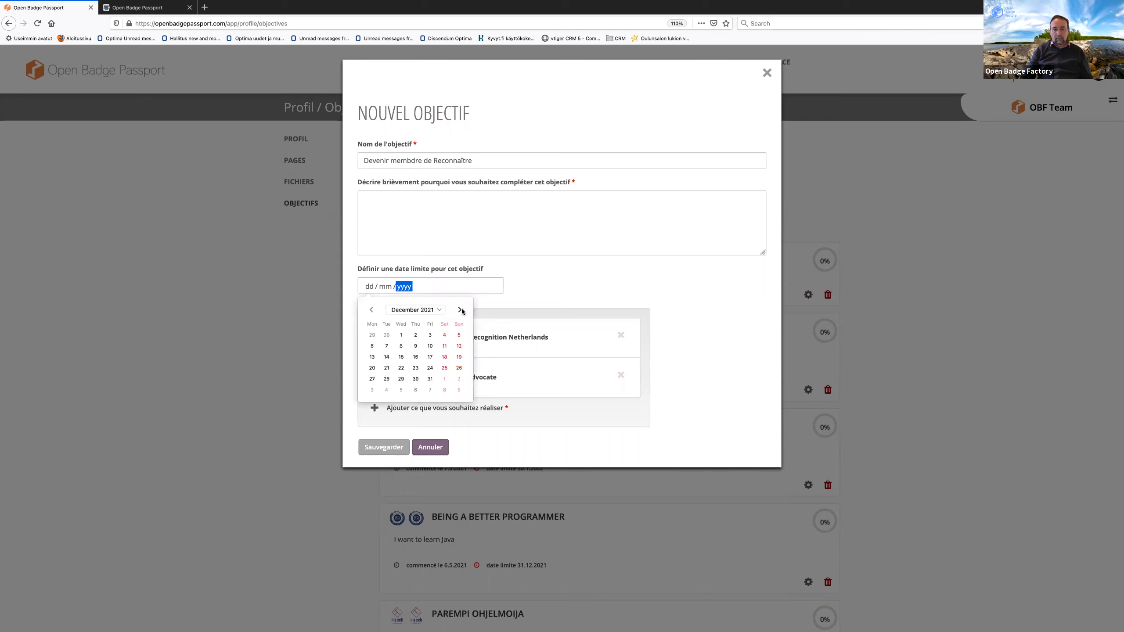
click(430, 378)
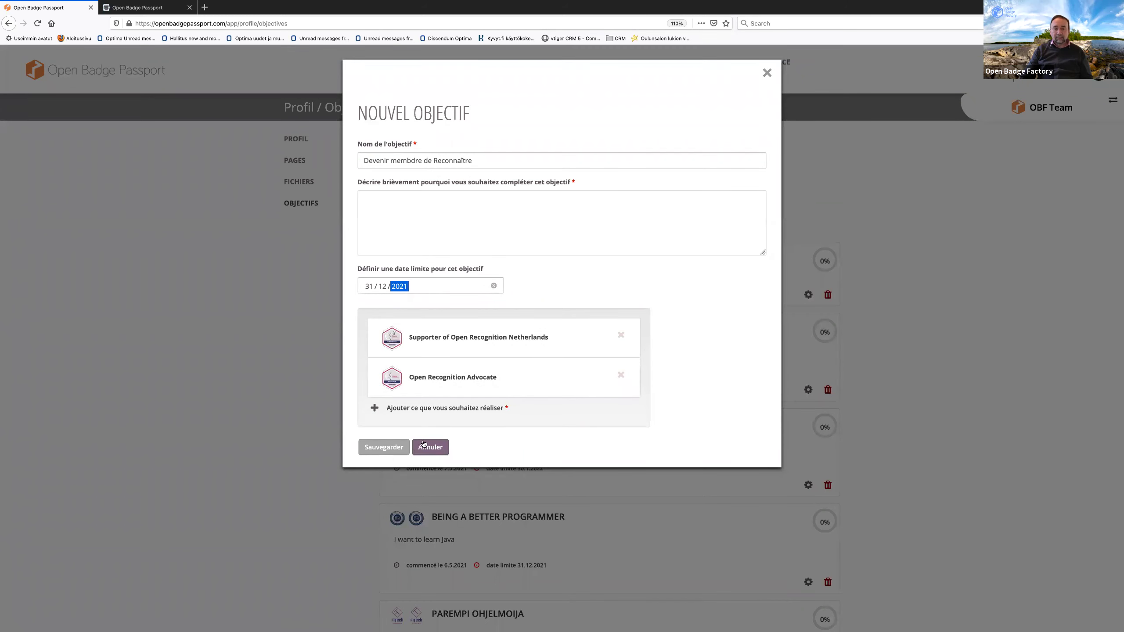
click(392, 449)
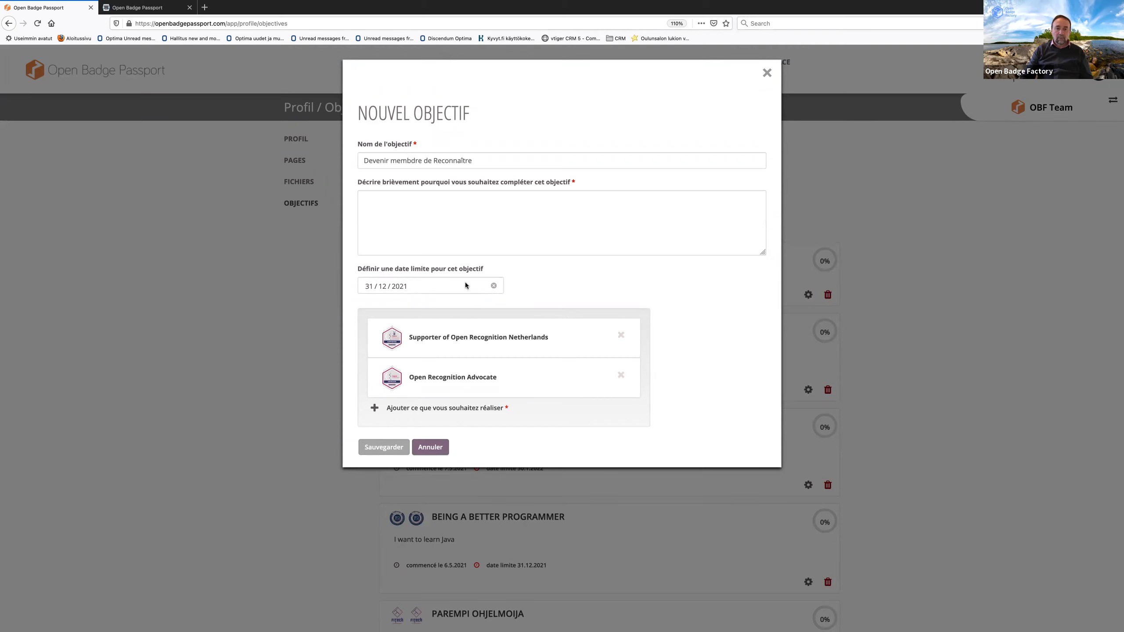
Step: Describe the objective as "Devenir membre de Reconnaître" and save it
click(572, 224)
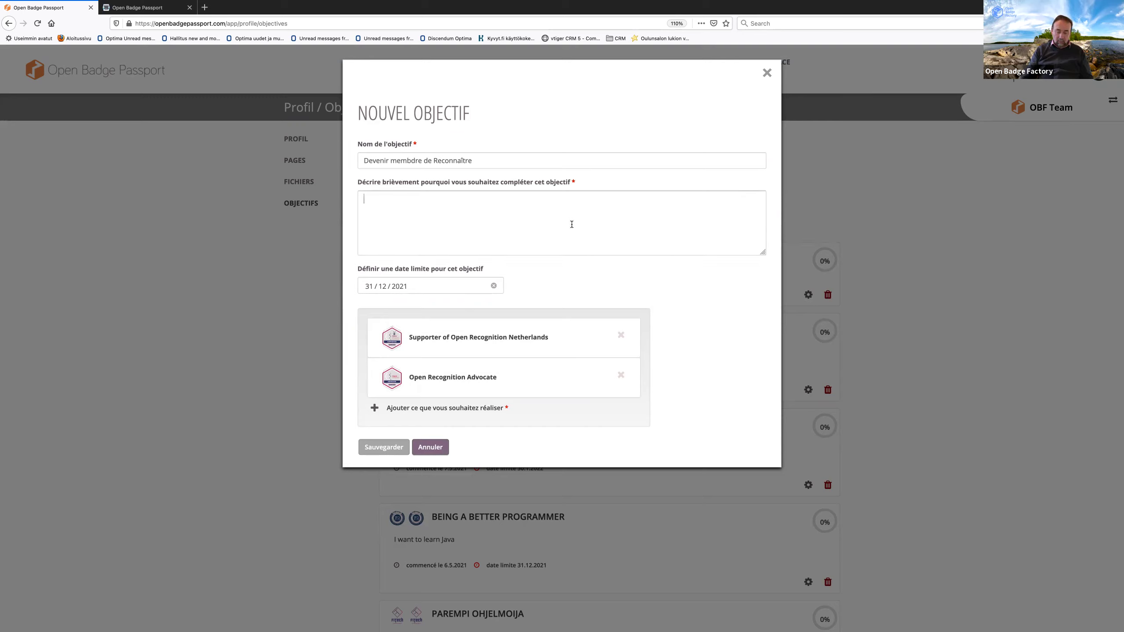
text(Devenir )
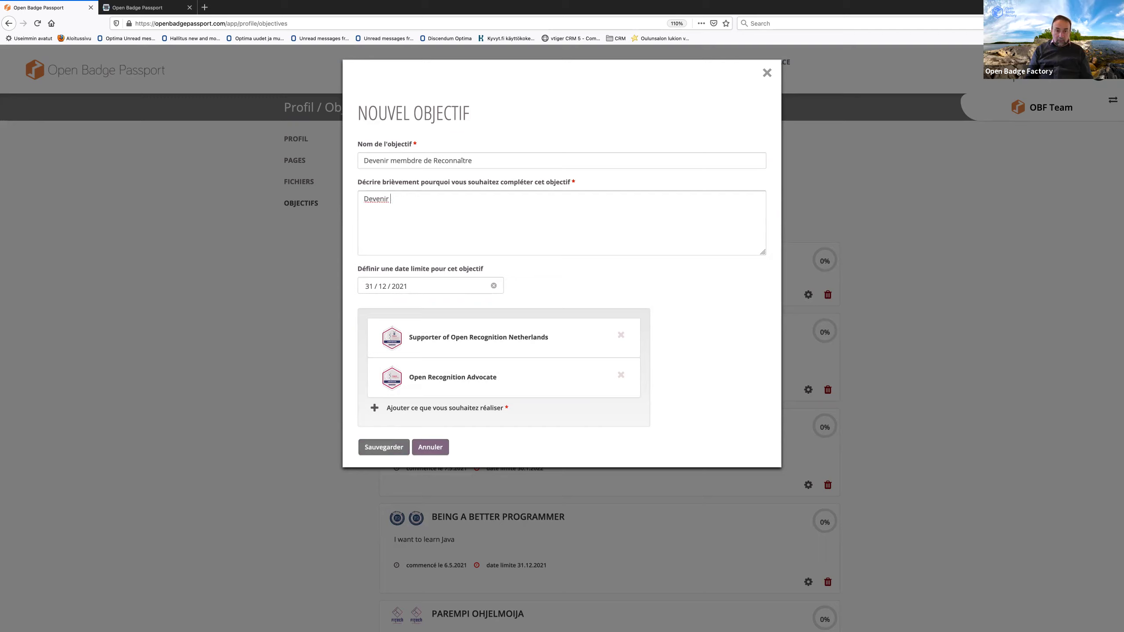
text(membre)
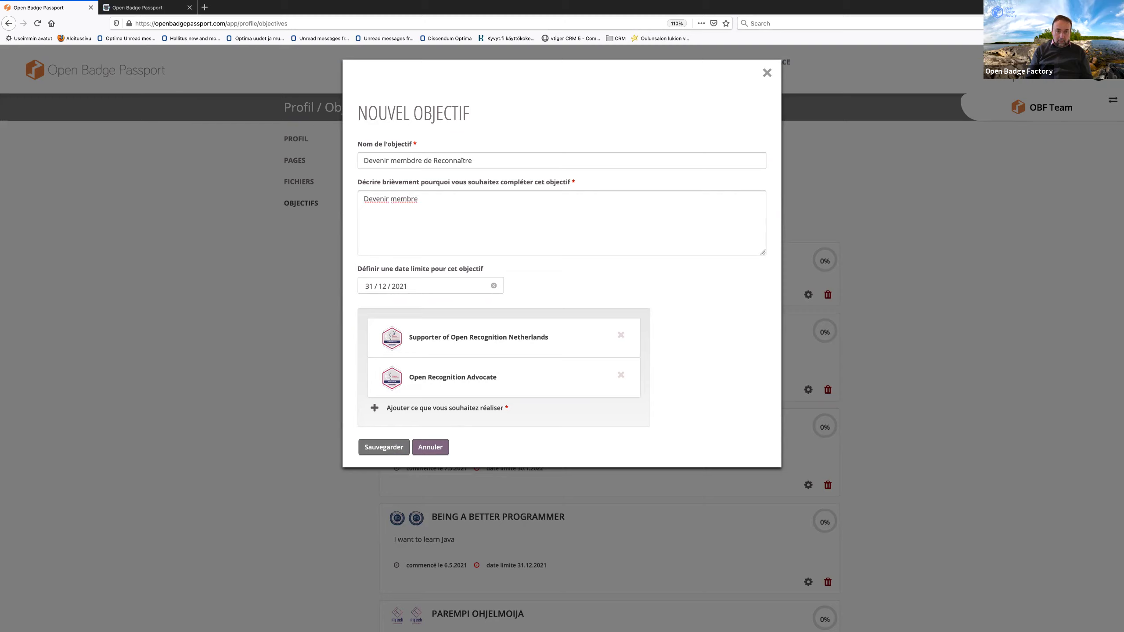
text( de Reconna^tr)
click(373, 450)
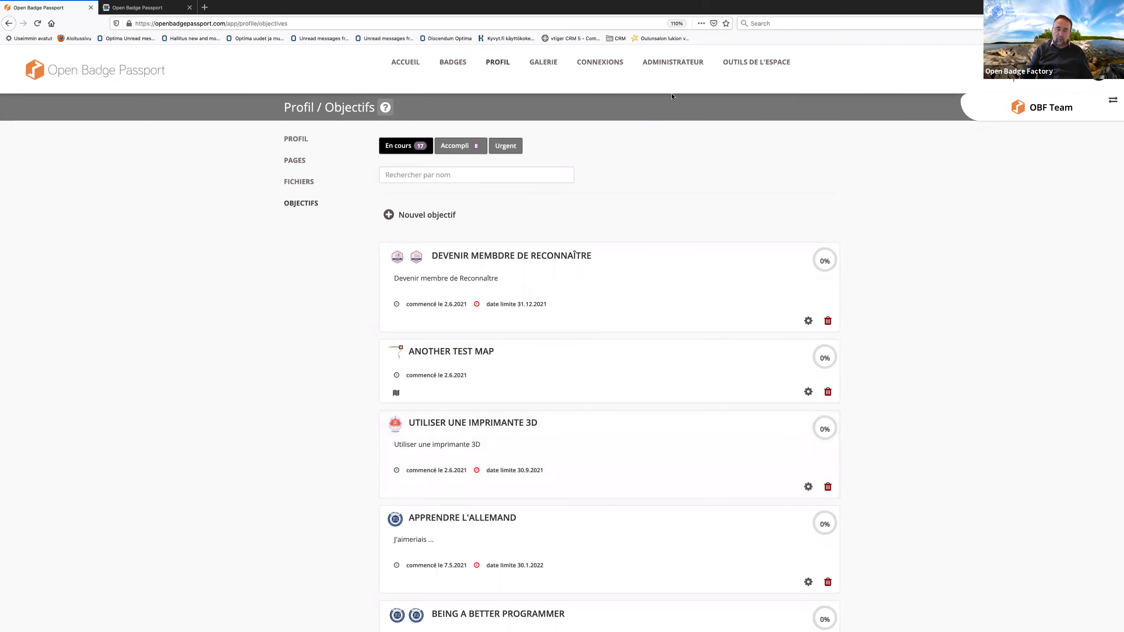
Step: Return to the space tools and view the OBF Team space's statistics overview
click(734, 64)
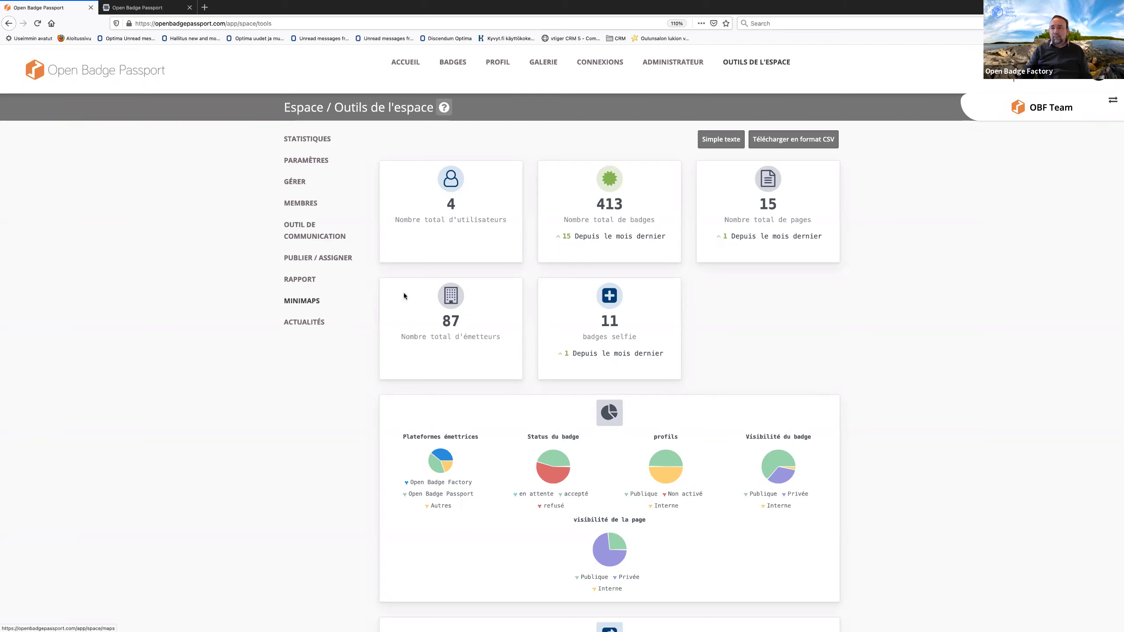
mouse_move(1117, 315)
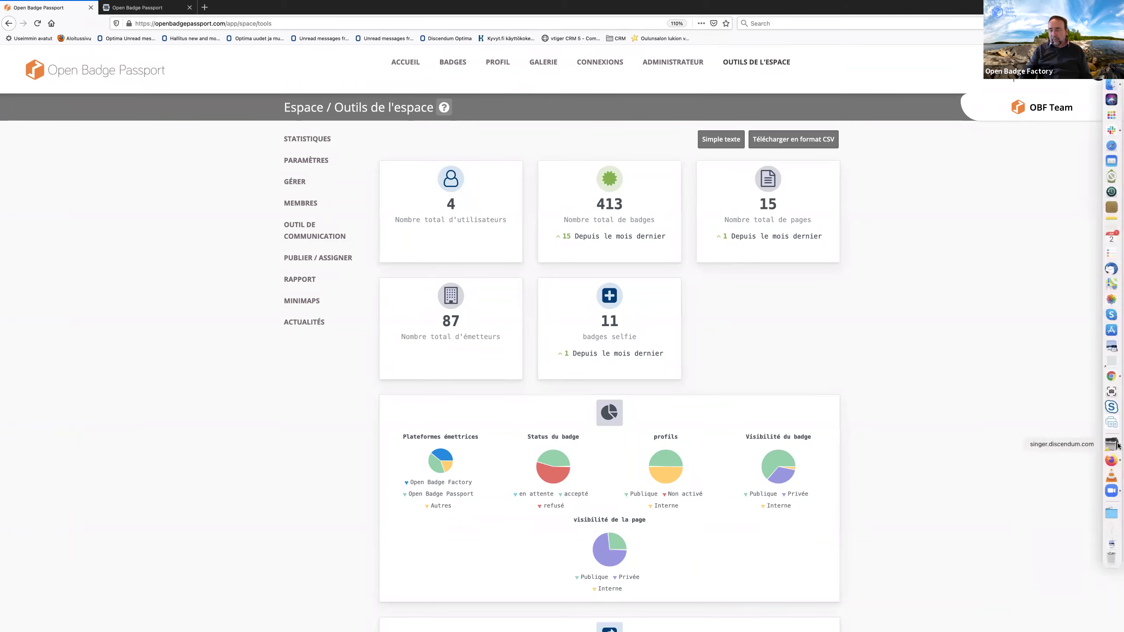
mouse_move(1110, 424)
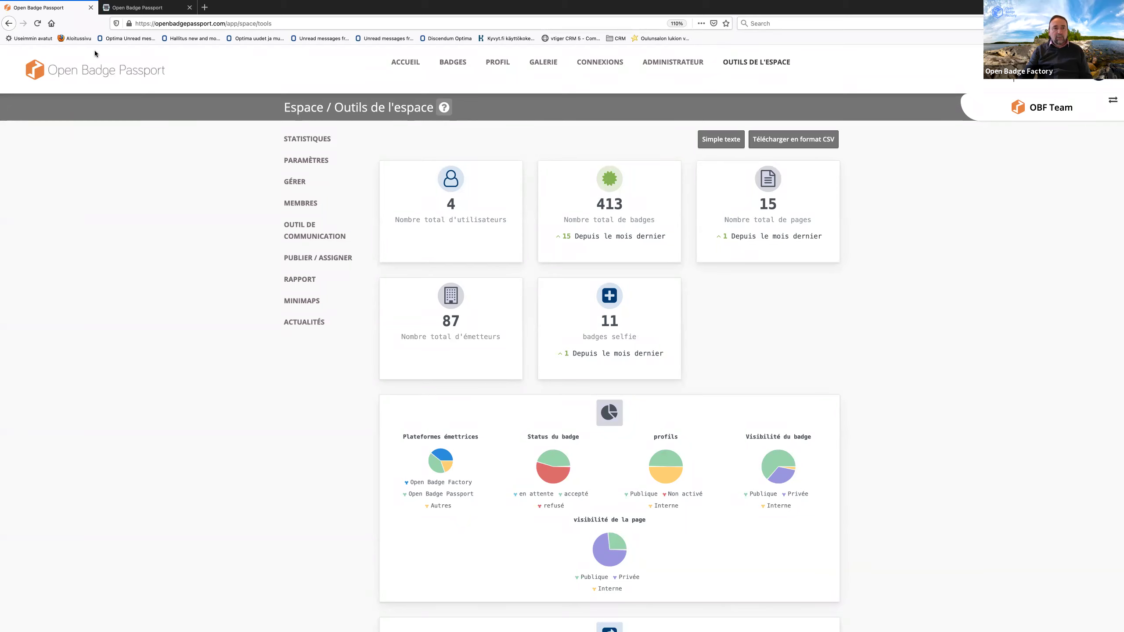
Step: Switch to Google Chrome to show the presentation slide about guiding users in a space
mouse_move(1118, 133)
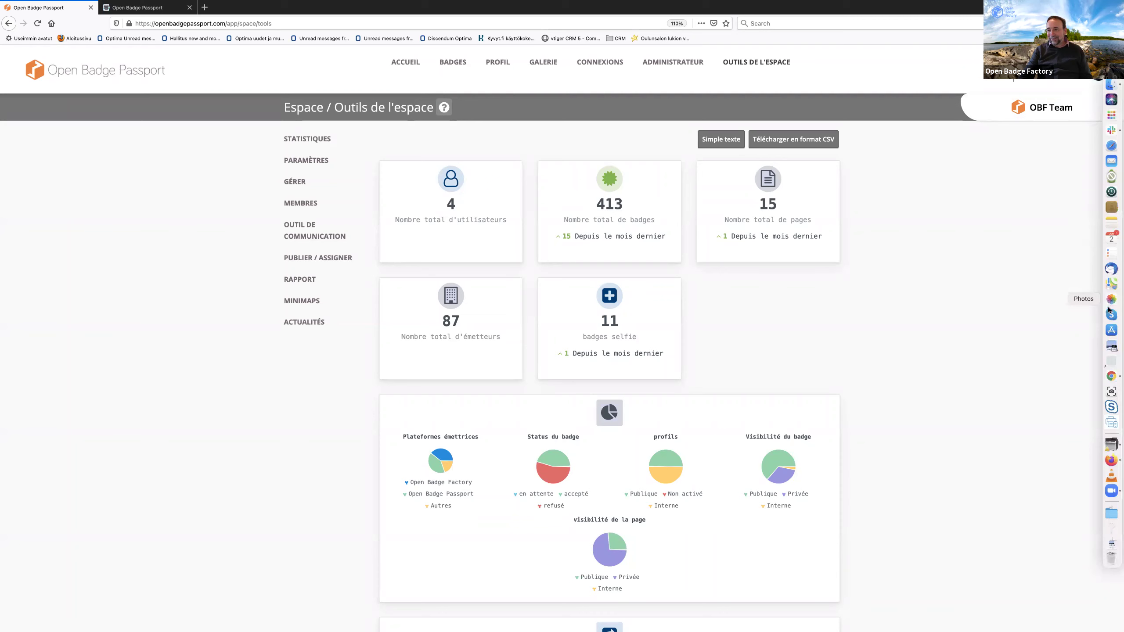
click(1111, 376)
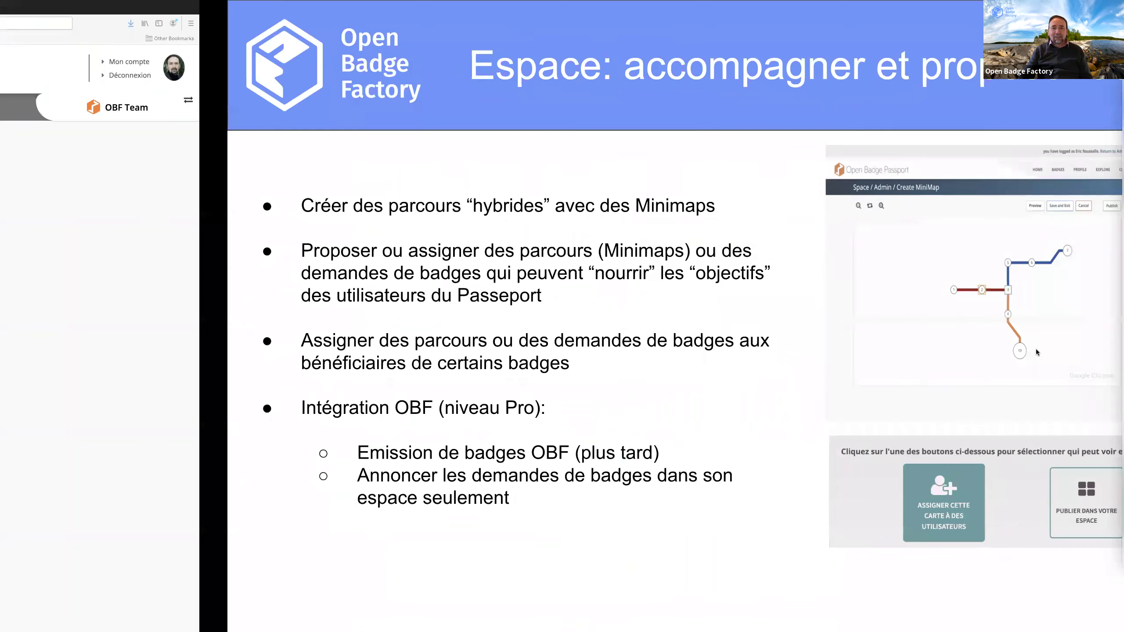
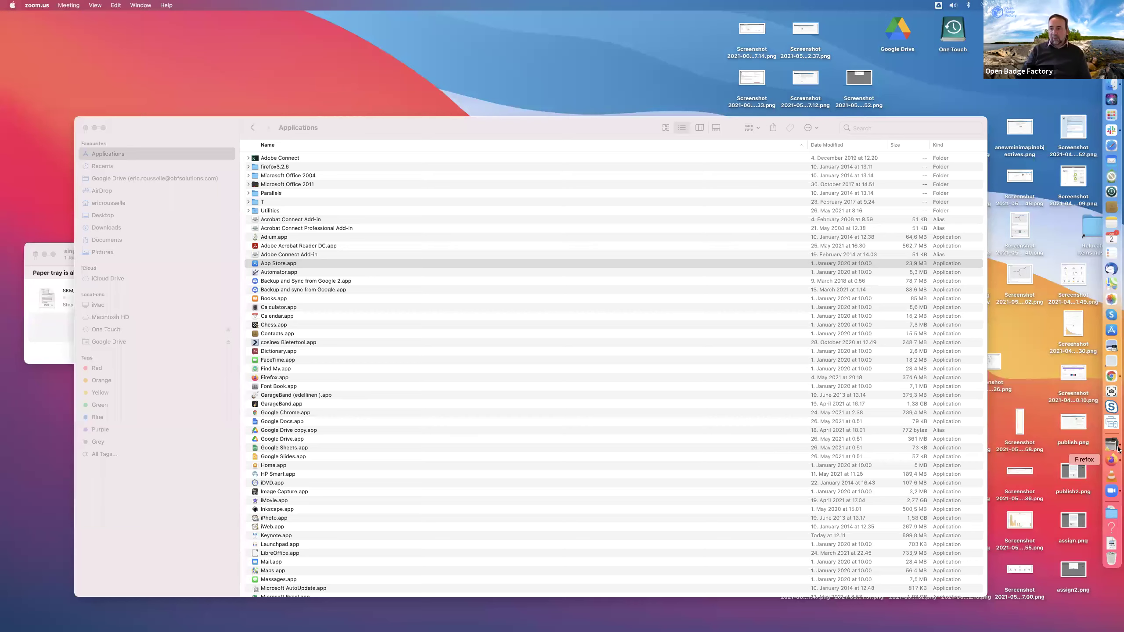
Step: Return to Firefox, open the OBF Team home dashboard and switch to the Badgeons le Centre Val de Loire space
click(1111, 460)
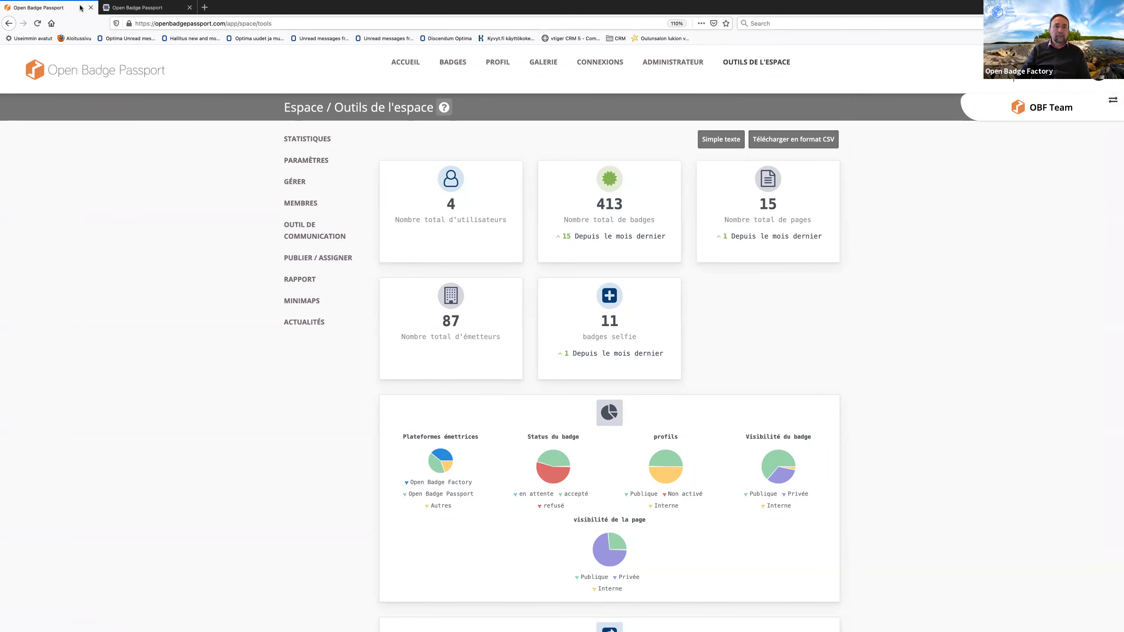
click(403, 61)
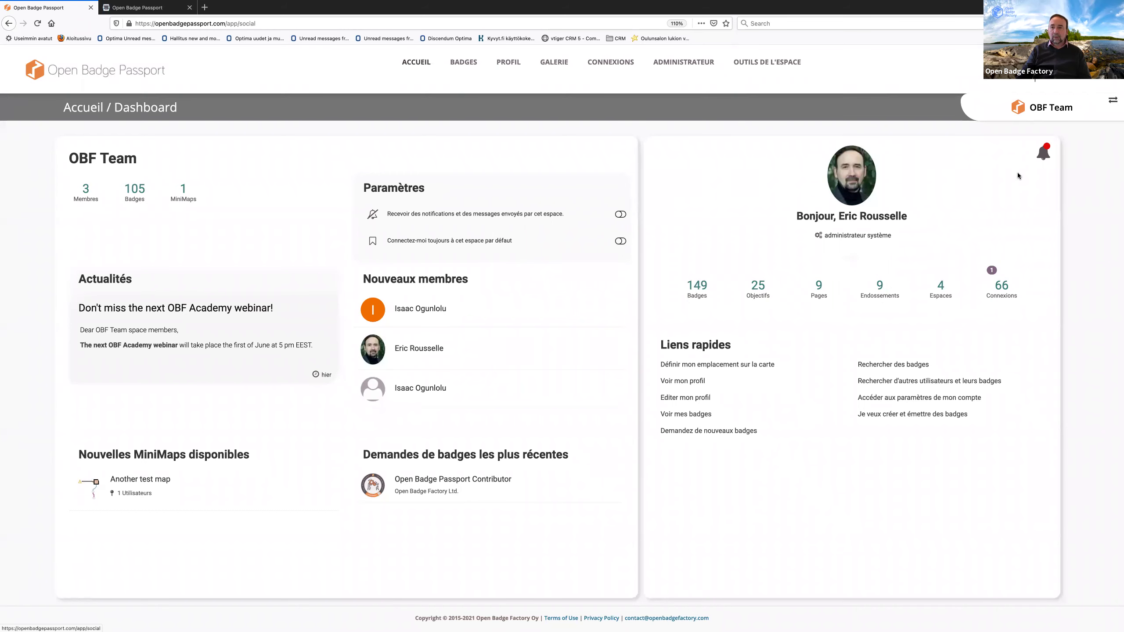
click(1070, 114)
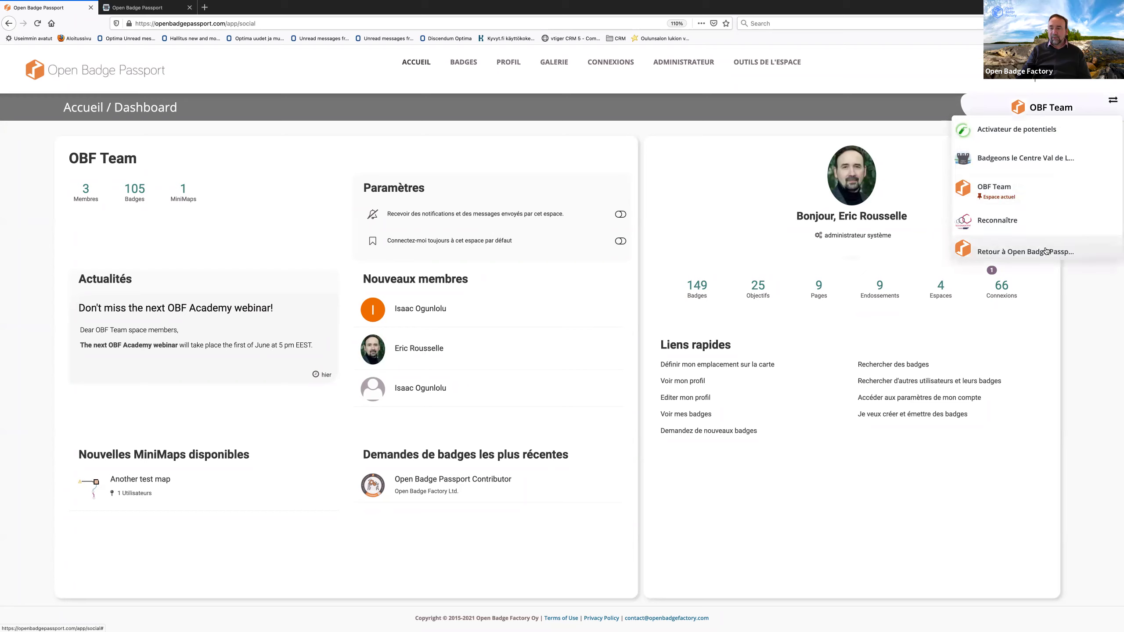
click(1018, 158)
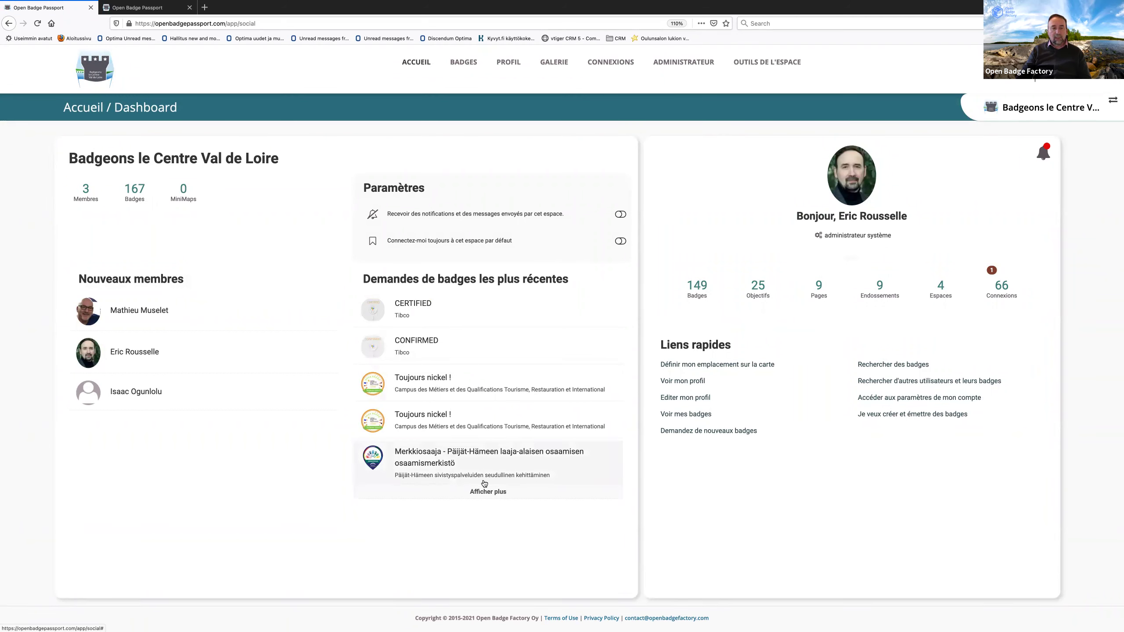
Step: Switch back to the main Open Badge Passport environment and open the profile's list of objectives
click(1081, 108)
click(1059, 252)
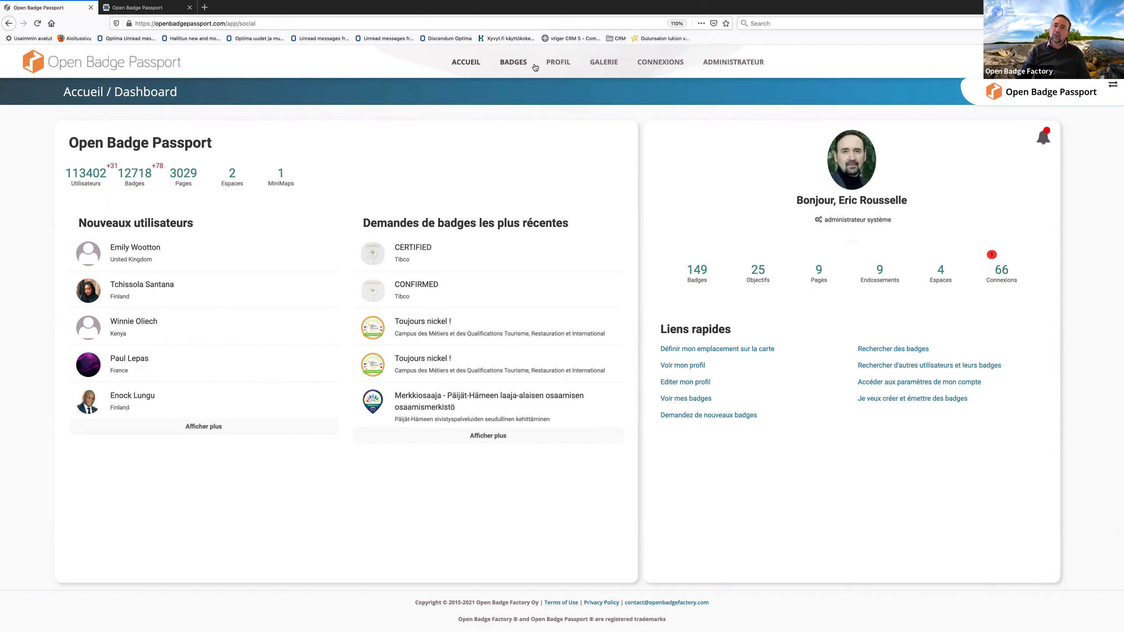
click(516, 62)
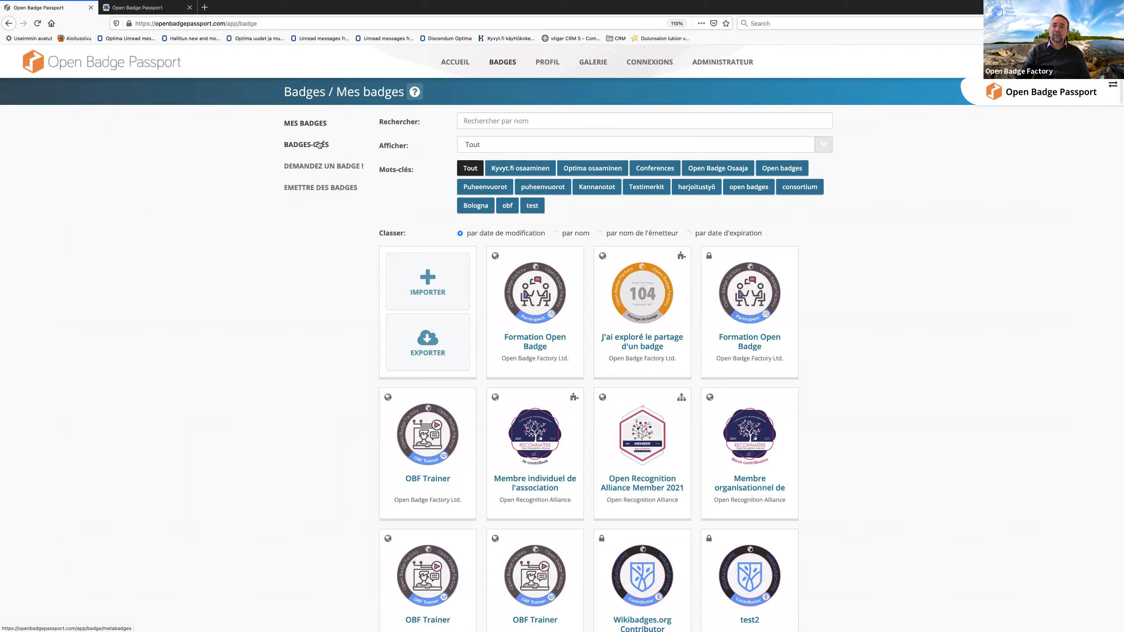
click(548, 64)
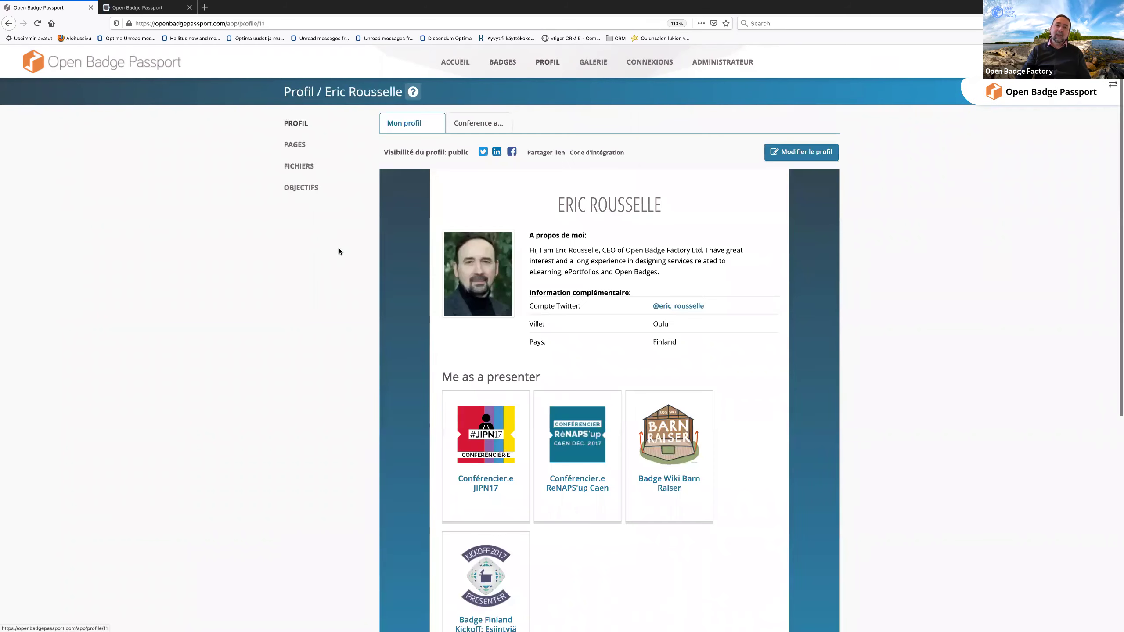
click(303, 189)
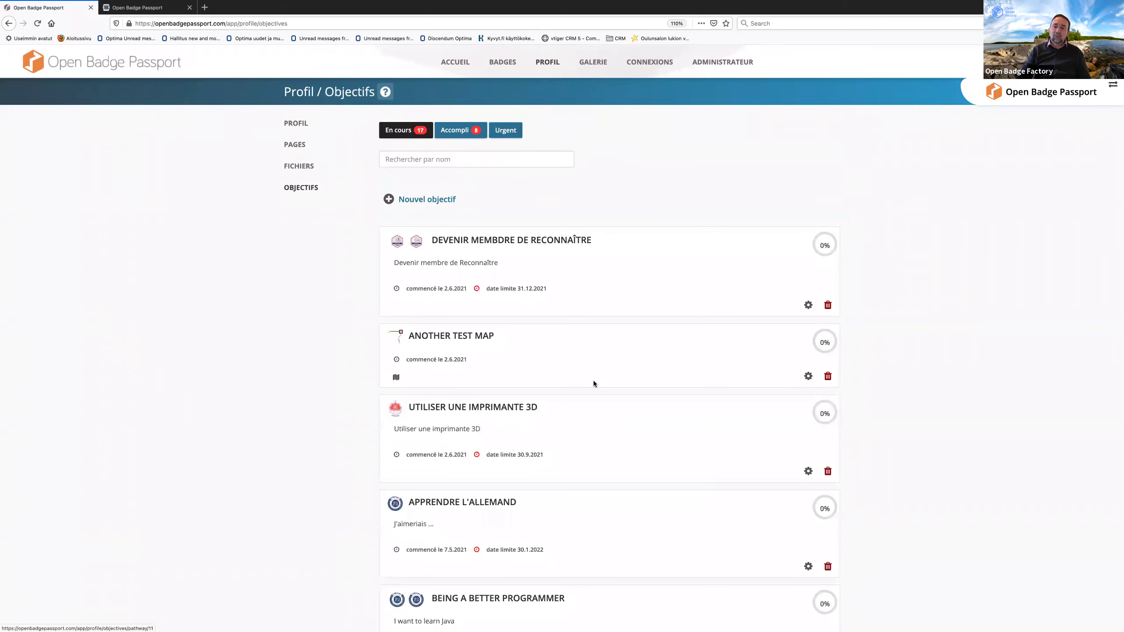
Step: Browse the ongoing objectives and view the badges required for "Référent(e) numérique d'organisme de formation"
scroll(593, 380, down, 15)
scroll(602, 388, up, 3)
scroll(603, 391, up, 4)
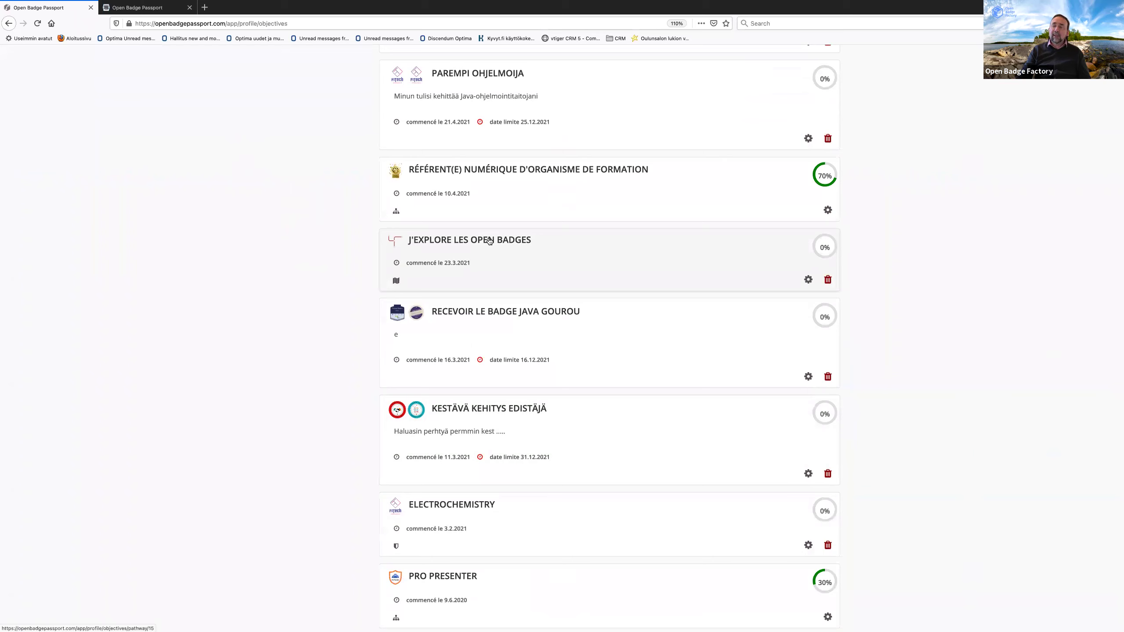
scroll(509, 240, up, 5)
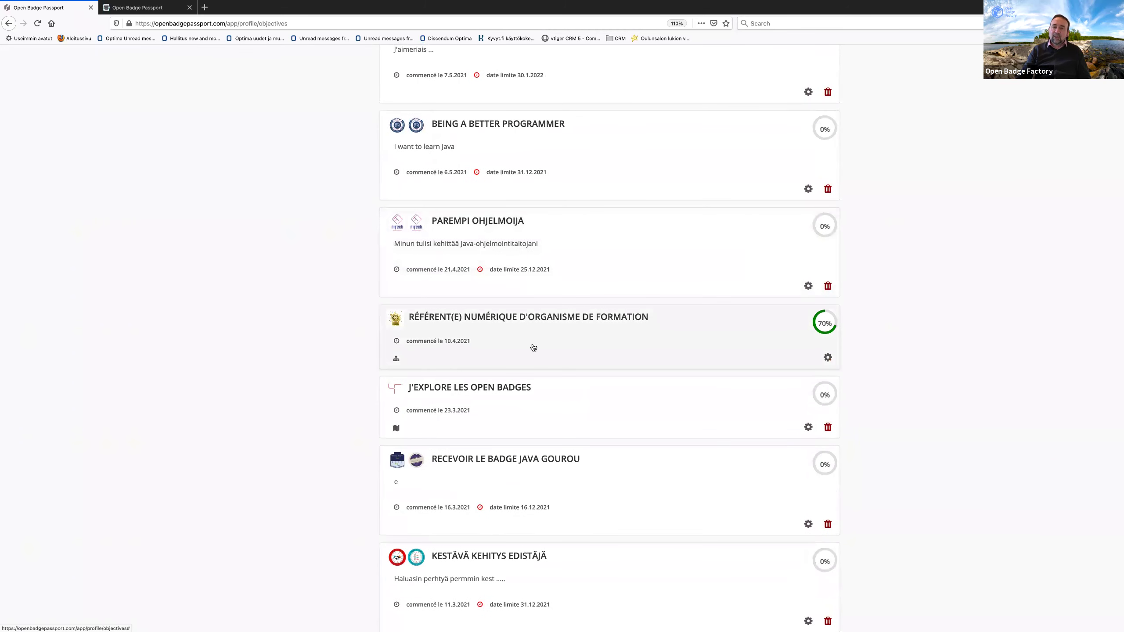
click(536, 316)
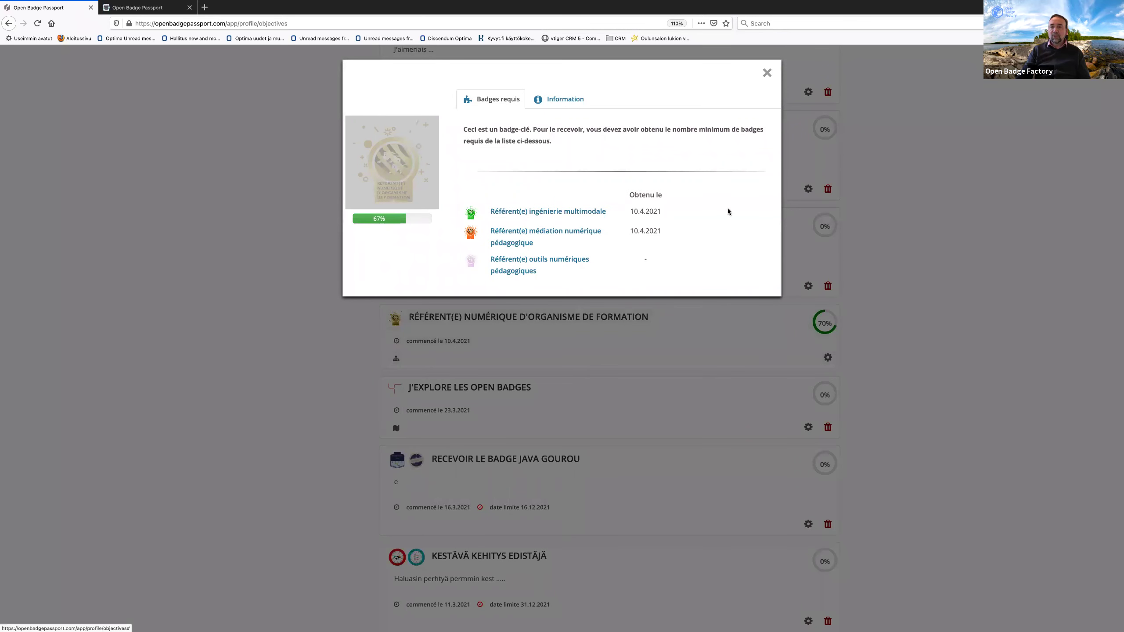
click(765, 73)
scroll(750, 288, up, 10)
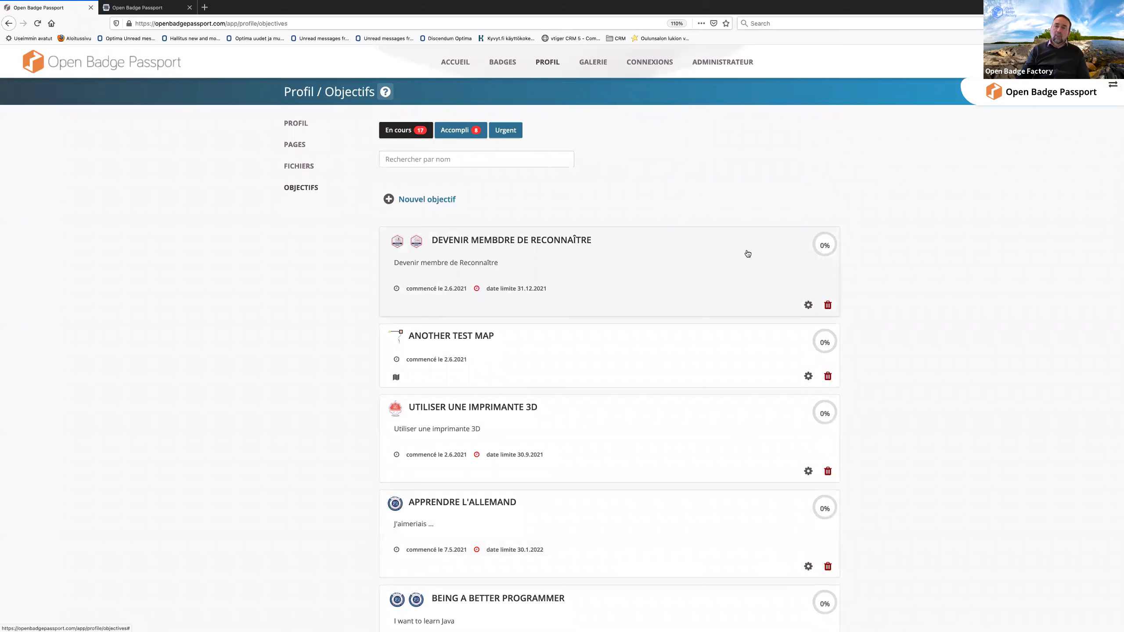
Step: Open the gallery's list of badges that can be requested in the main passport
click(593, 61)
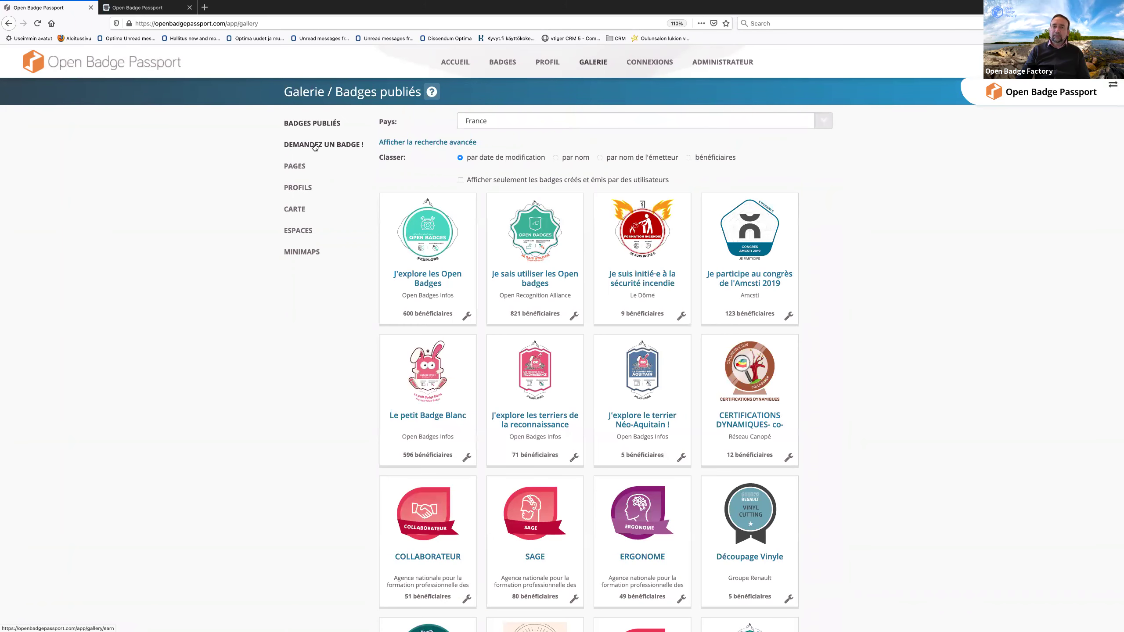
click(314, 145)
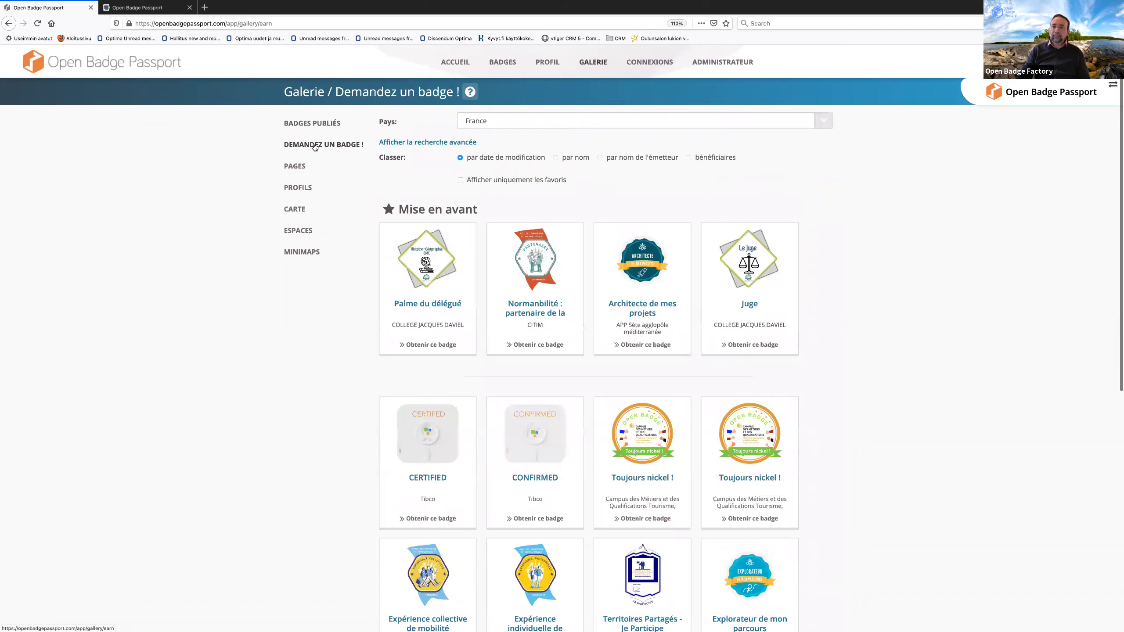
Step: Switch to the OBF Team space and view the badges its members can request in the gallery
click(1061, 95)
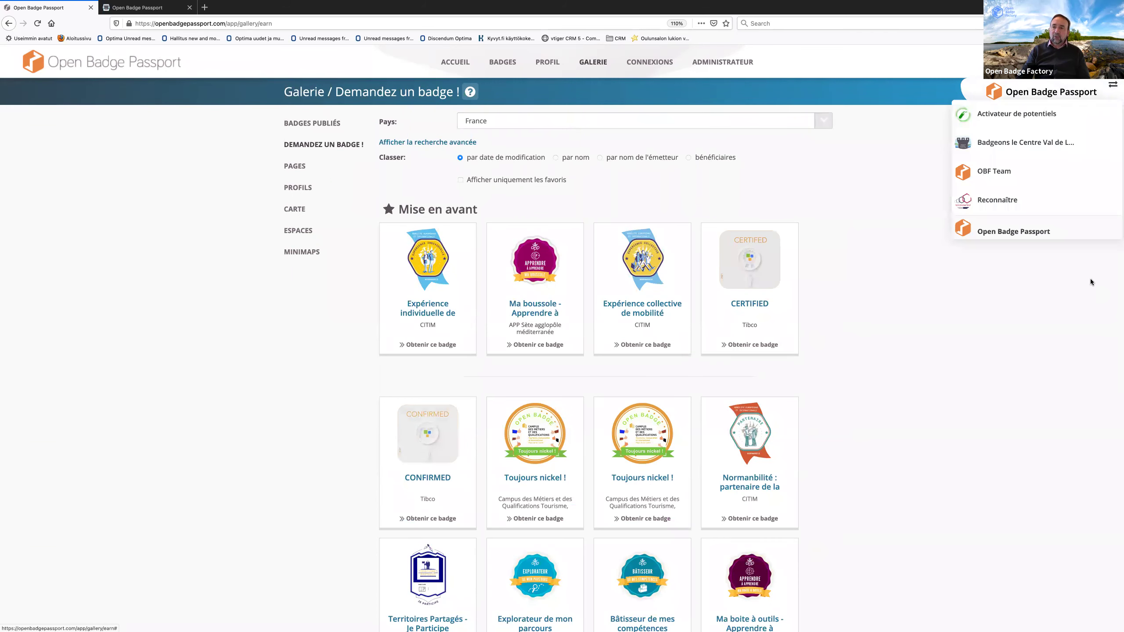
click(1027, 166)
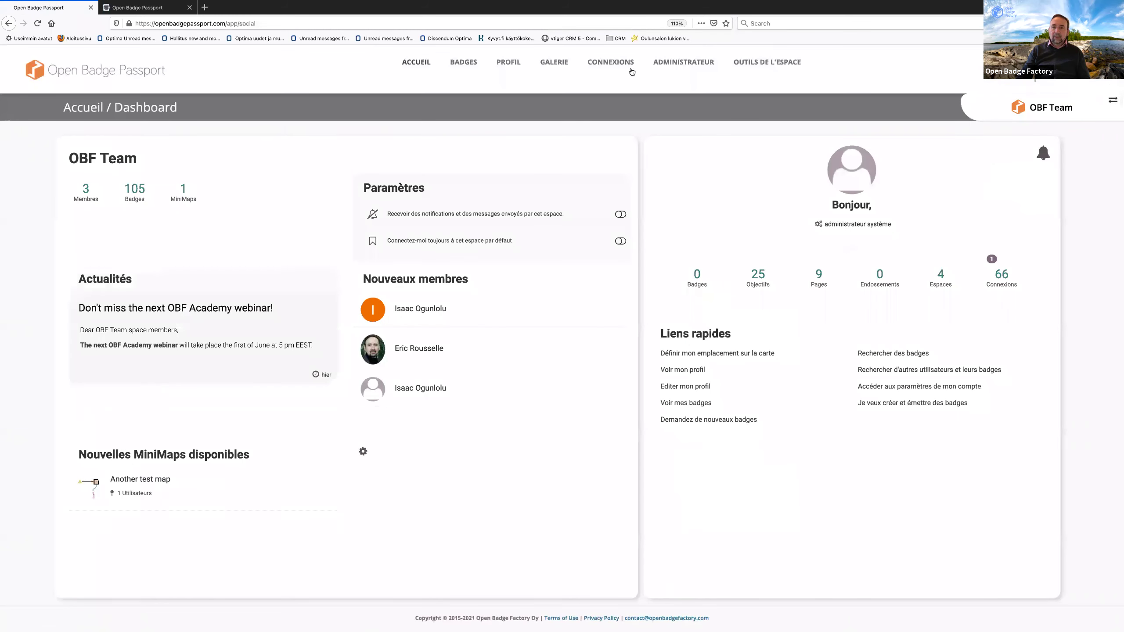
click(555, 63)
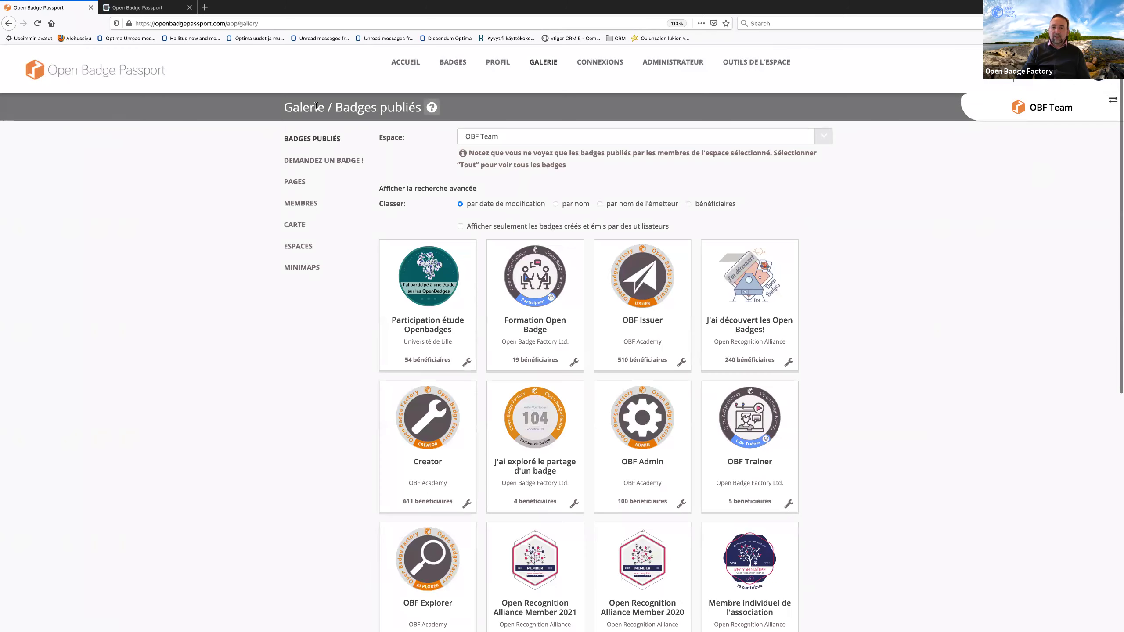
click(319, 162)
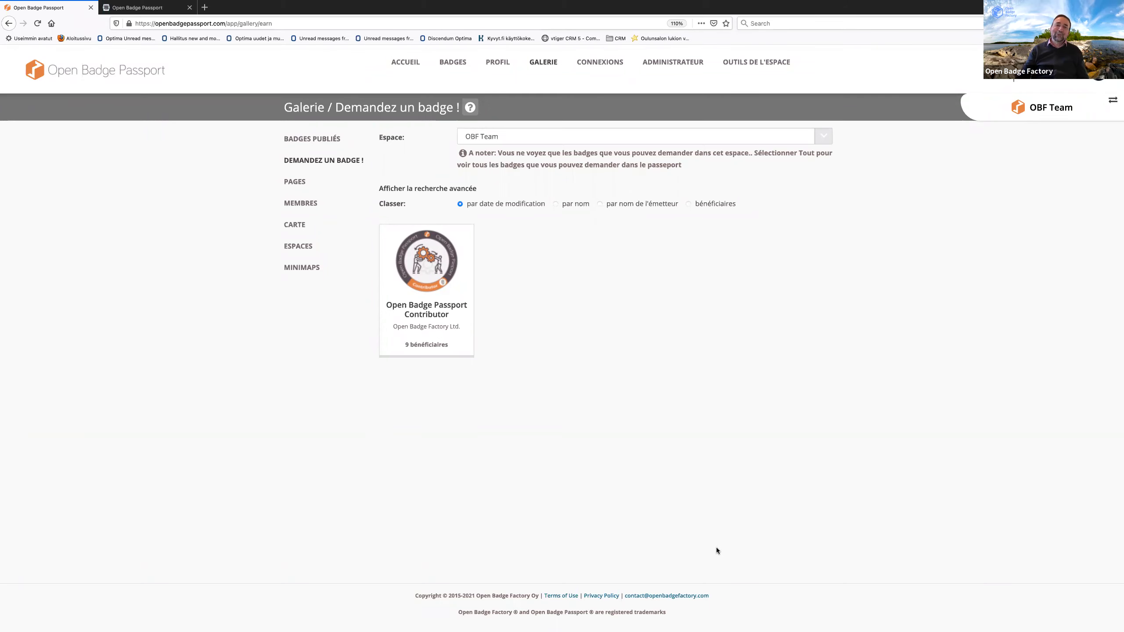
Step: Read the help note for the badge request page and close it
click(470, 107)
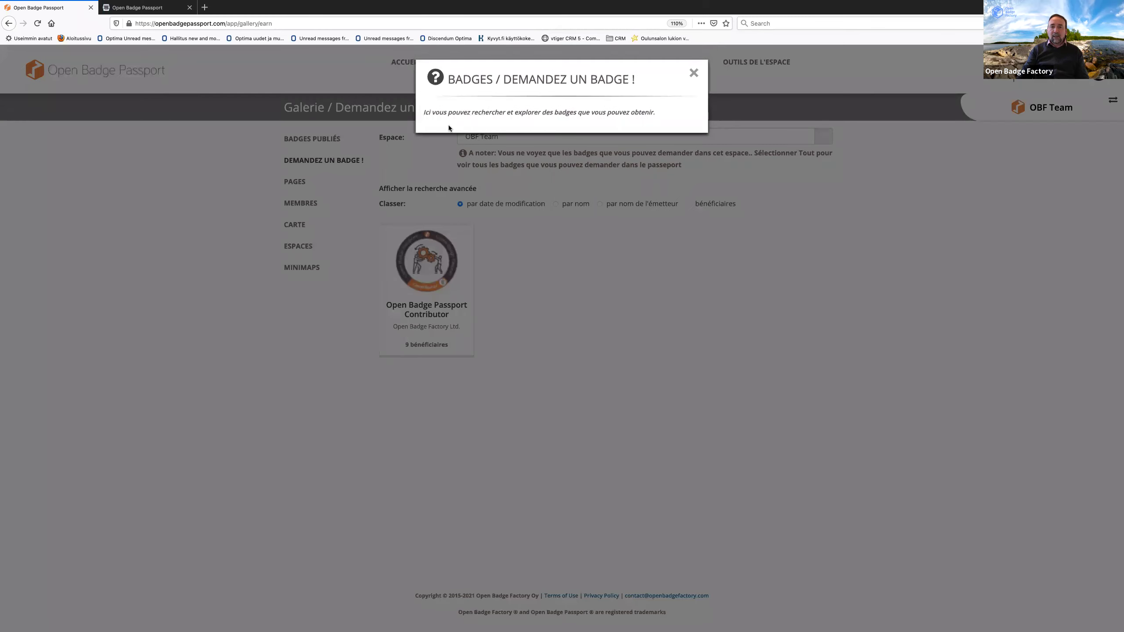
click(693, 75)
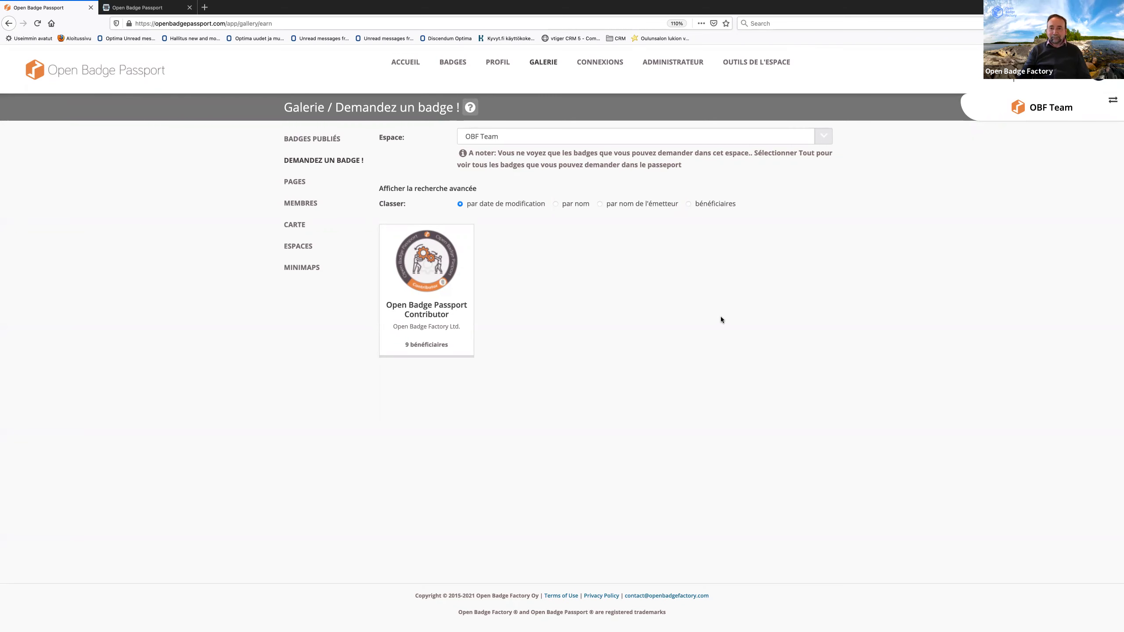
Step: Switch to Google Chrome
mouse_move(1119, 372)
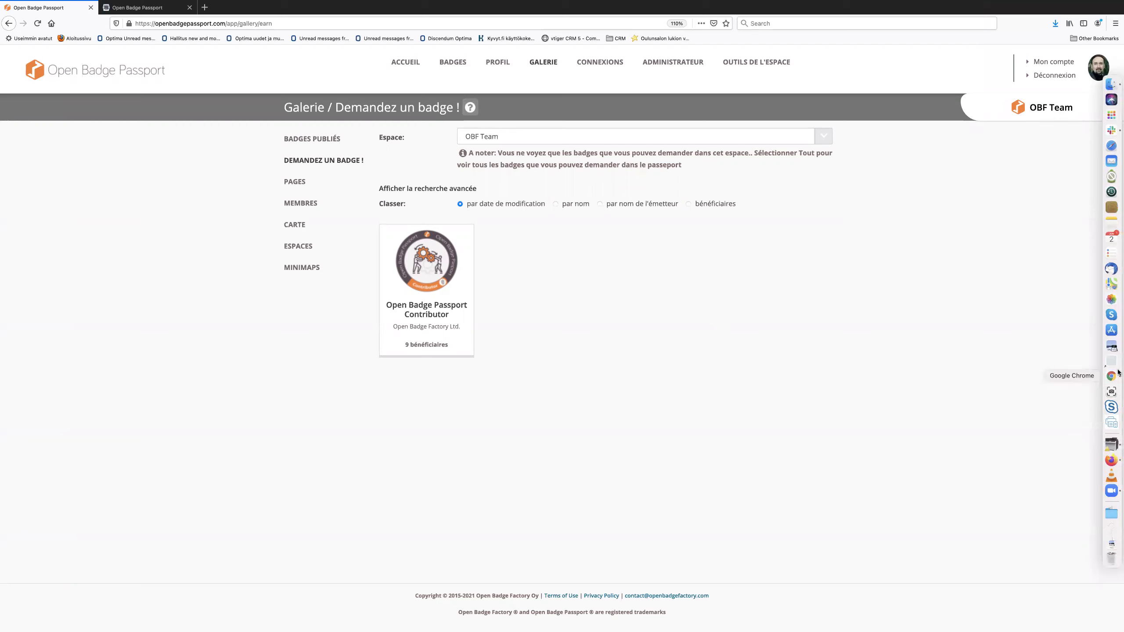